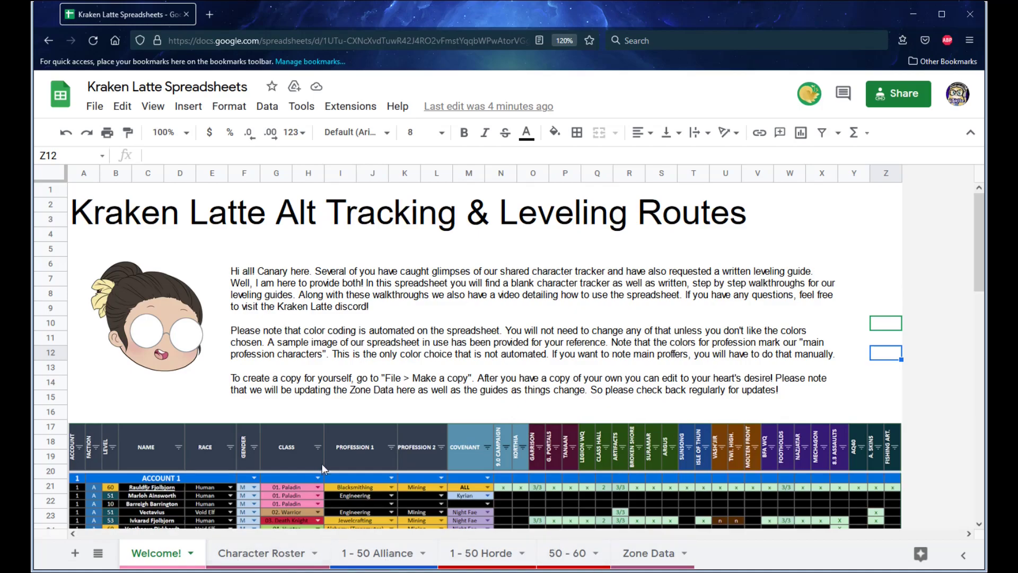
Step: Scroll through the Welcome sheet's intro text and sample tracker
scroll(507, 307, down, 3)
scroll(650, 302, down, 2)
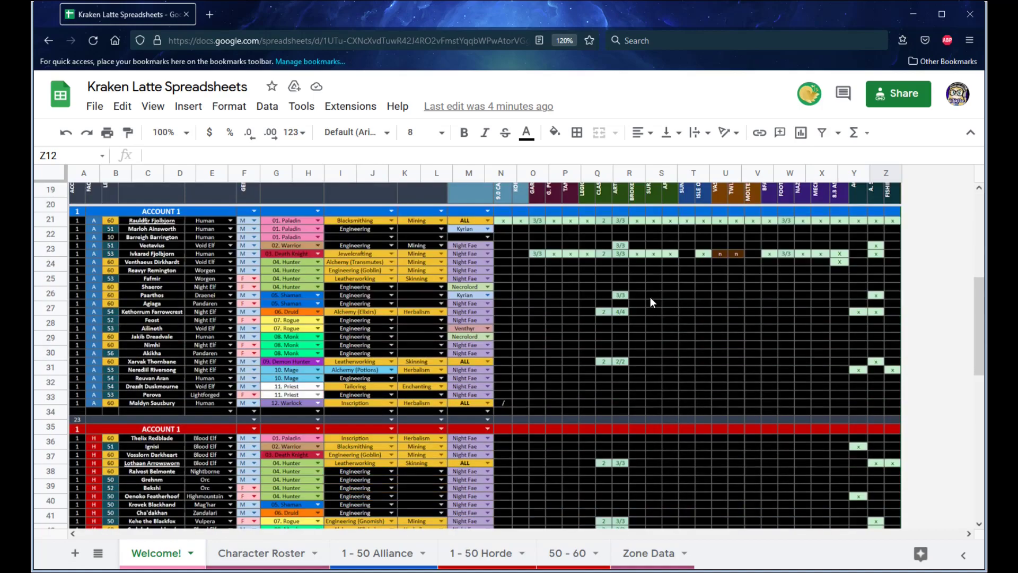
scroll(652, 302, up, 5)
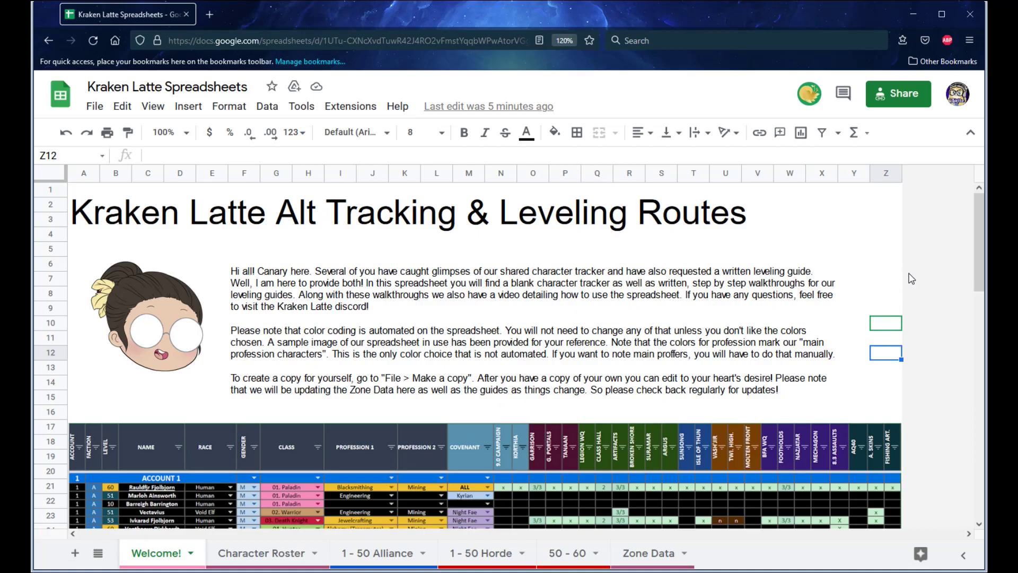
scroll(912, 279, down, 2)
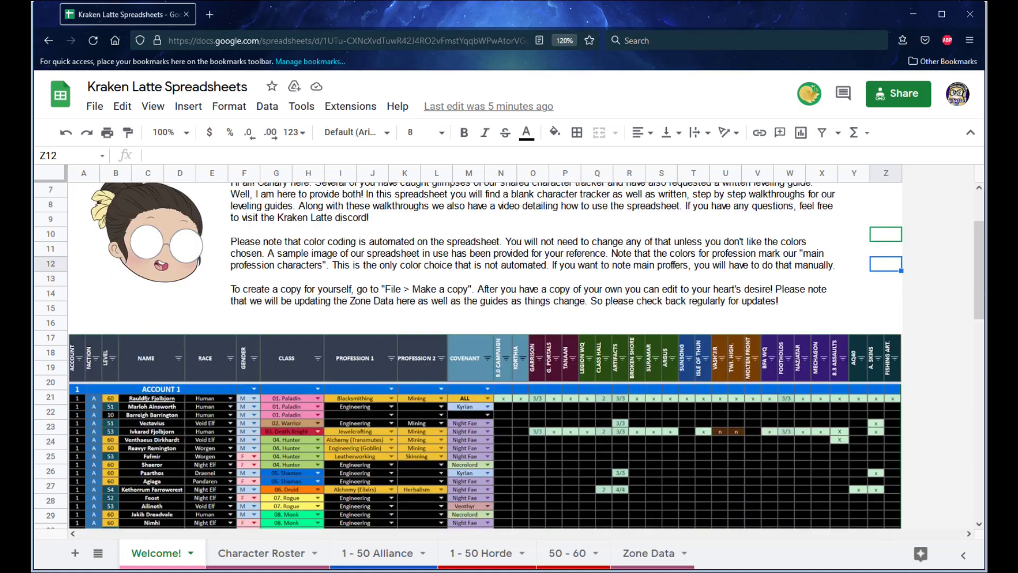
scroll(978, 268, up, 1)
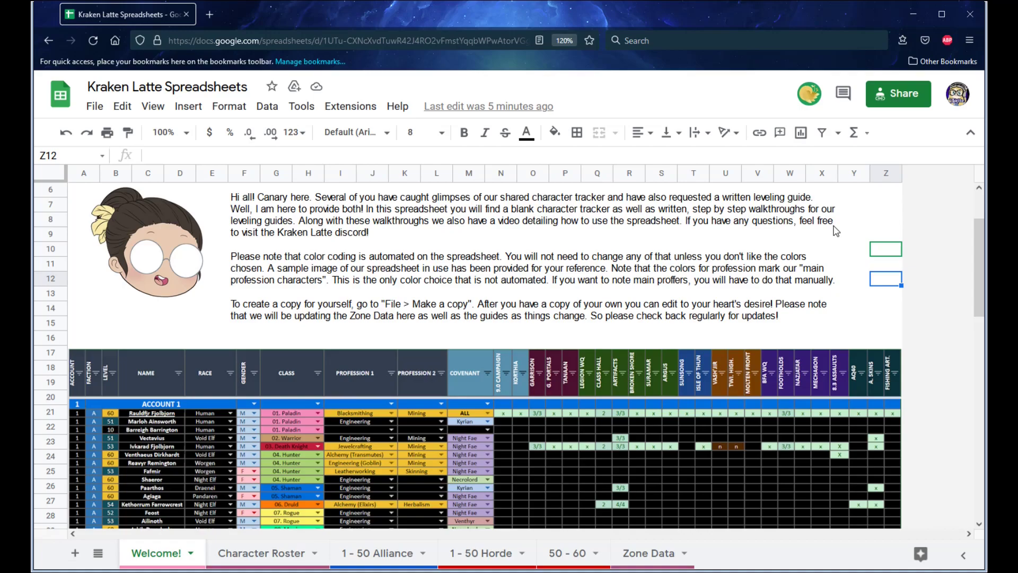
scroll(579, 372, down, 2)
scroll(583, 345, down, 2)
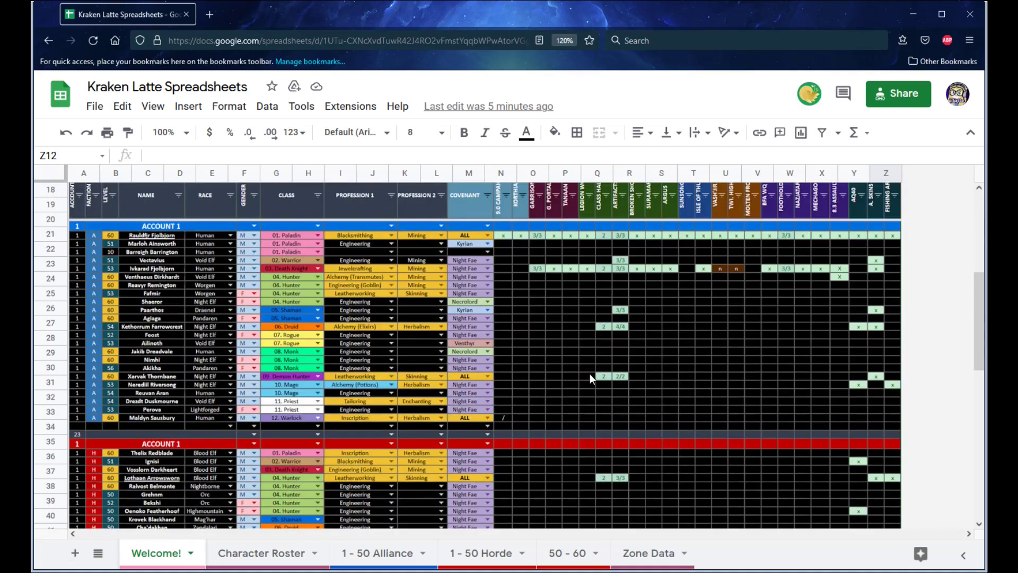
scroll(553, 393, up, 4)
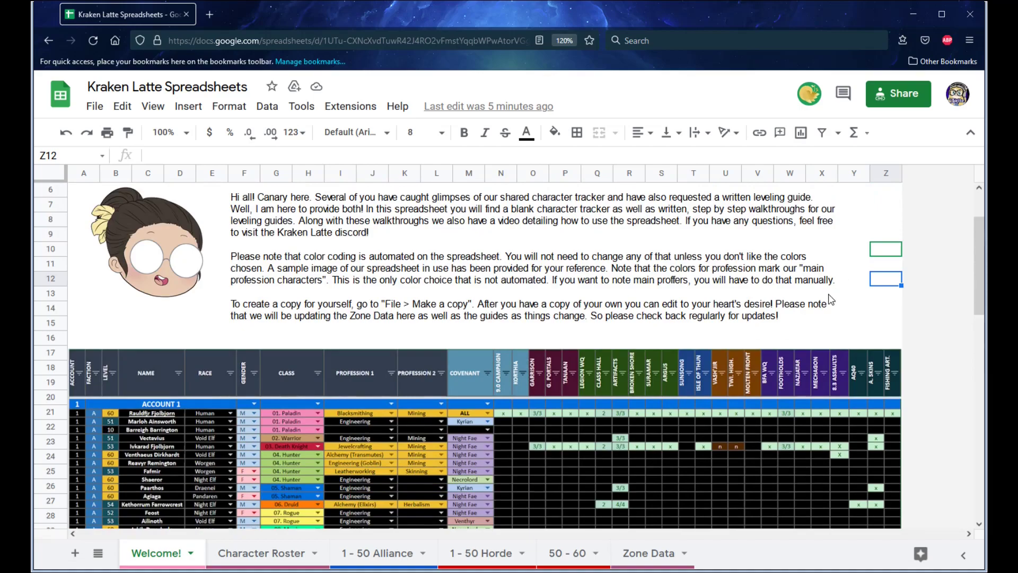
scroll(332, 288, down, 2)
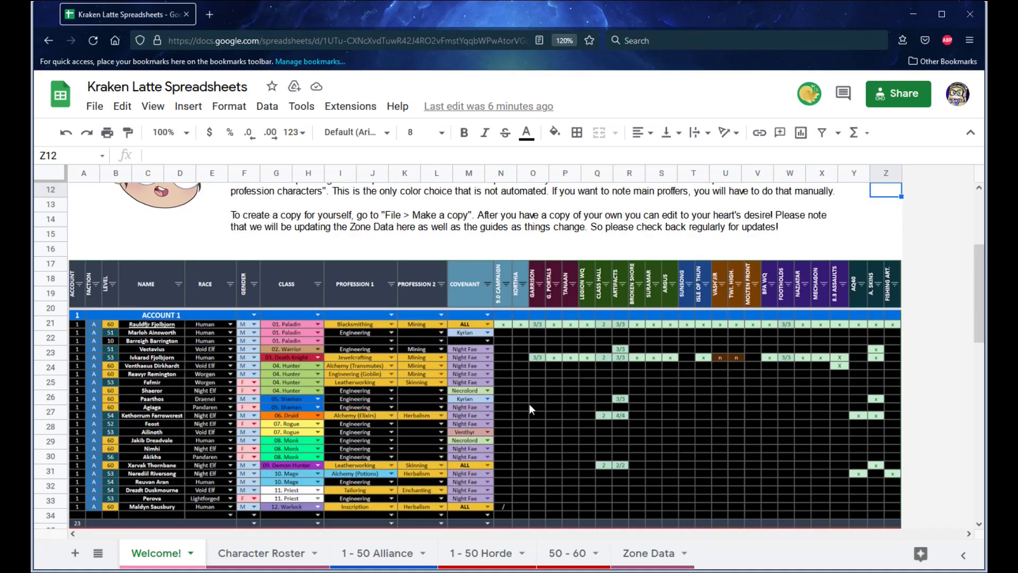
scroll(861, 262, up, 2)
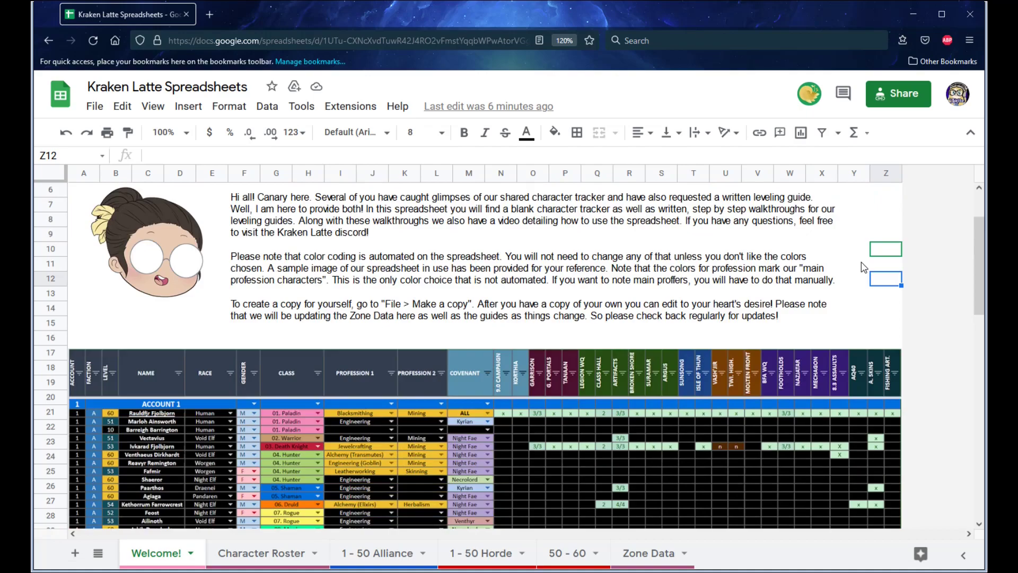
scroll(474, 364, down, 2)
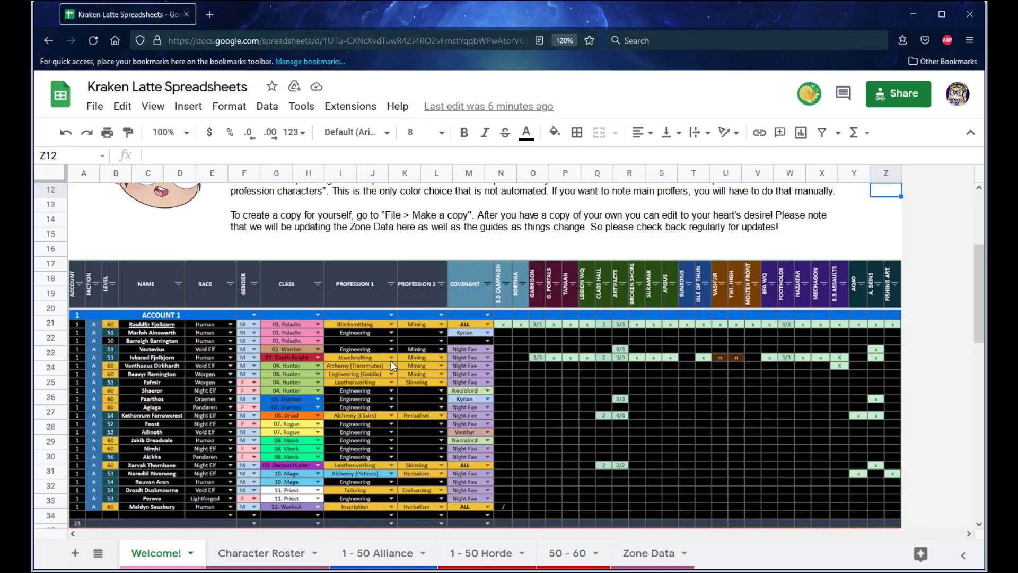
scroll(390, 361, up, 2)
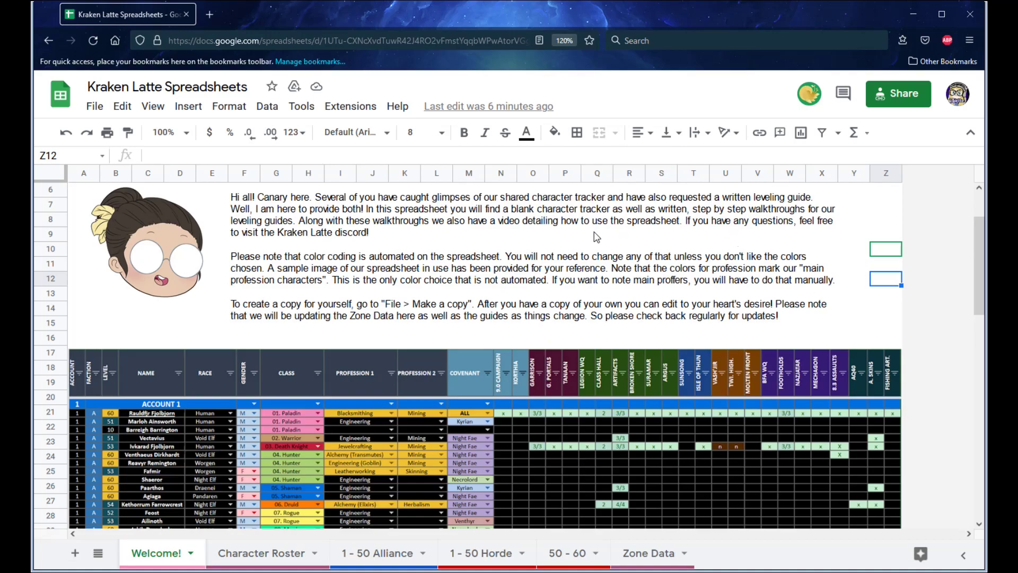
Step: Point out Make a copy in the File menu, close it, and review the checklist
click(97, 109)
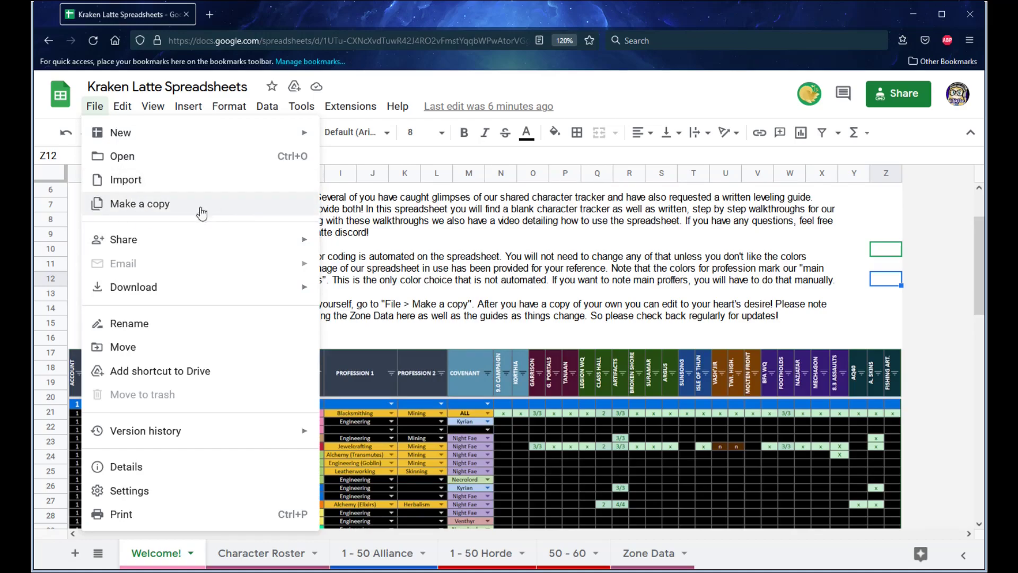
click(488, 307)
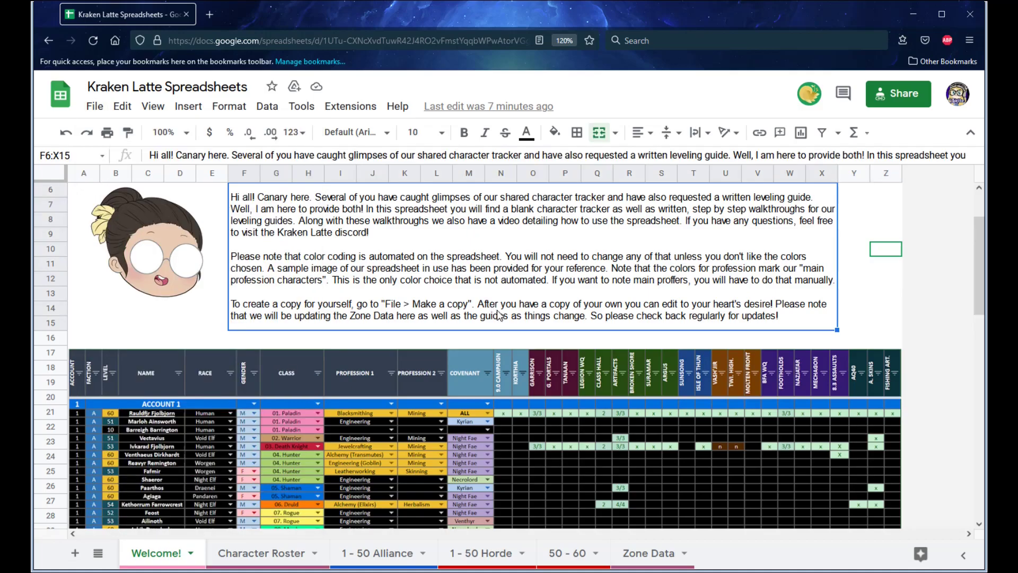
click(882, 343)
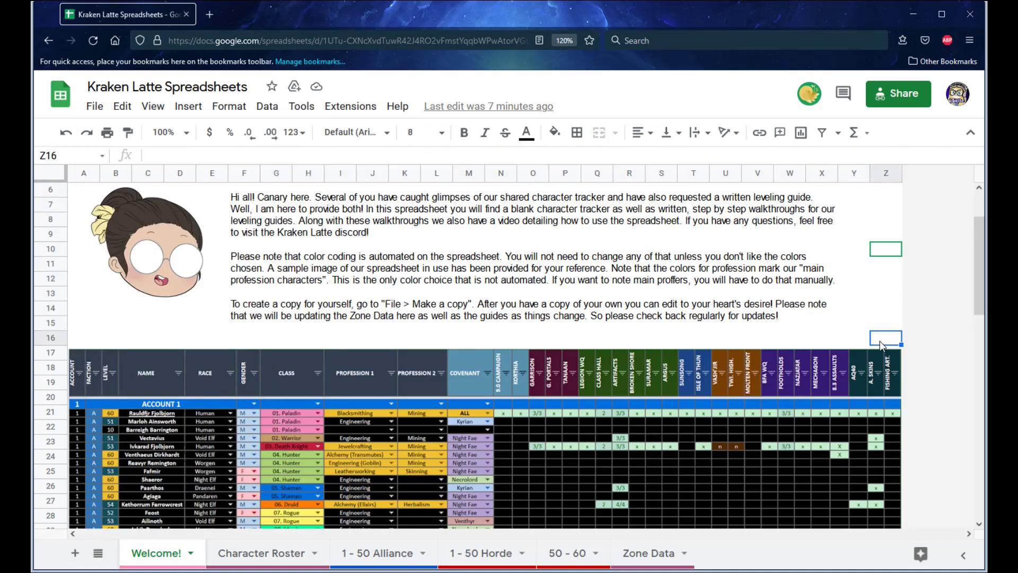
scroll(869, 345, down, 5)
scroll(860, 345, down, 3)
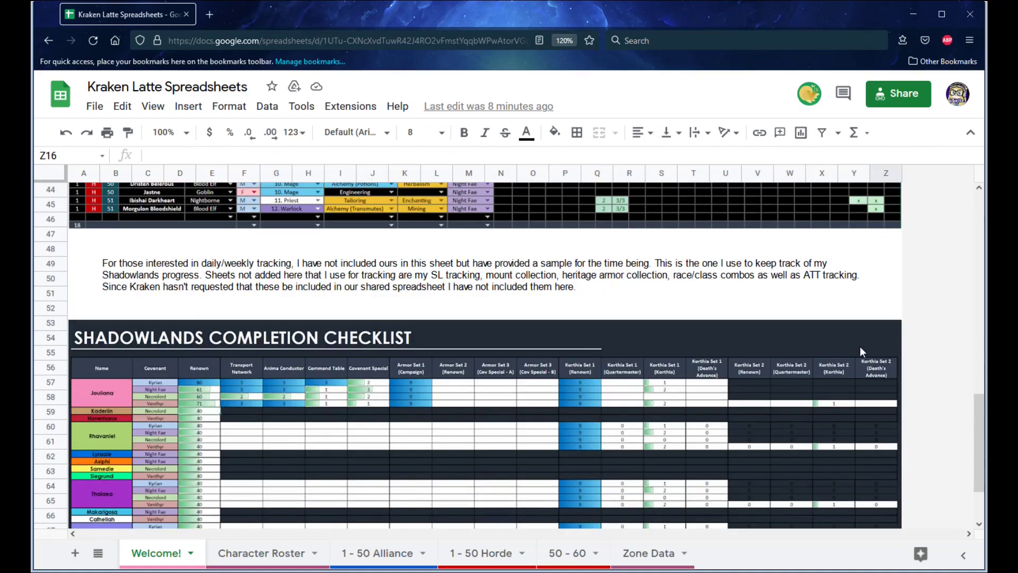
scroll(861, 352, up, 9)
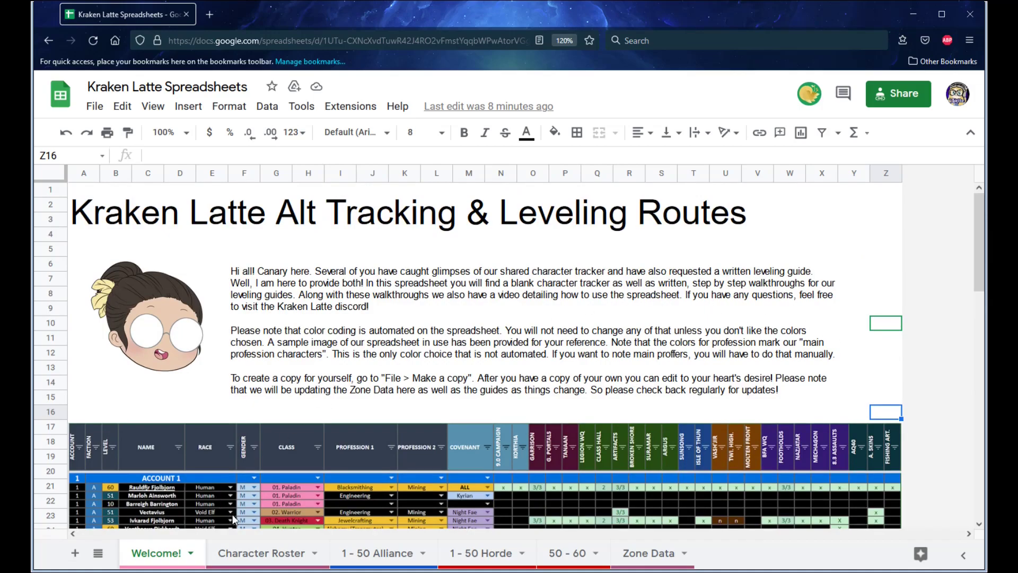
click(264, 553)
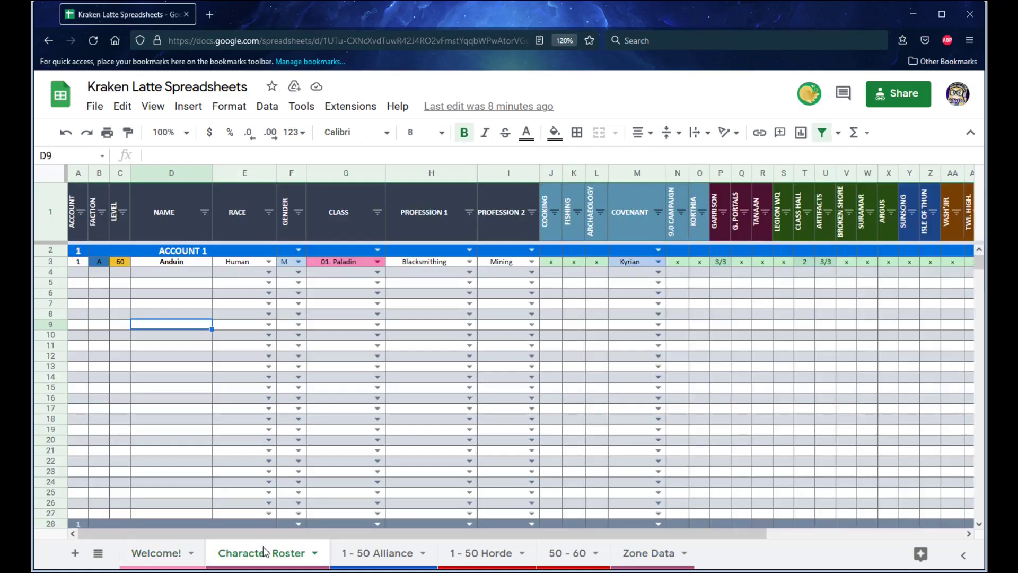
click(149, 553)
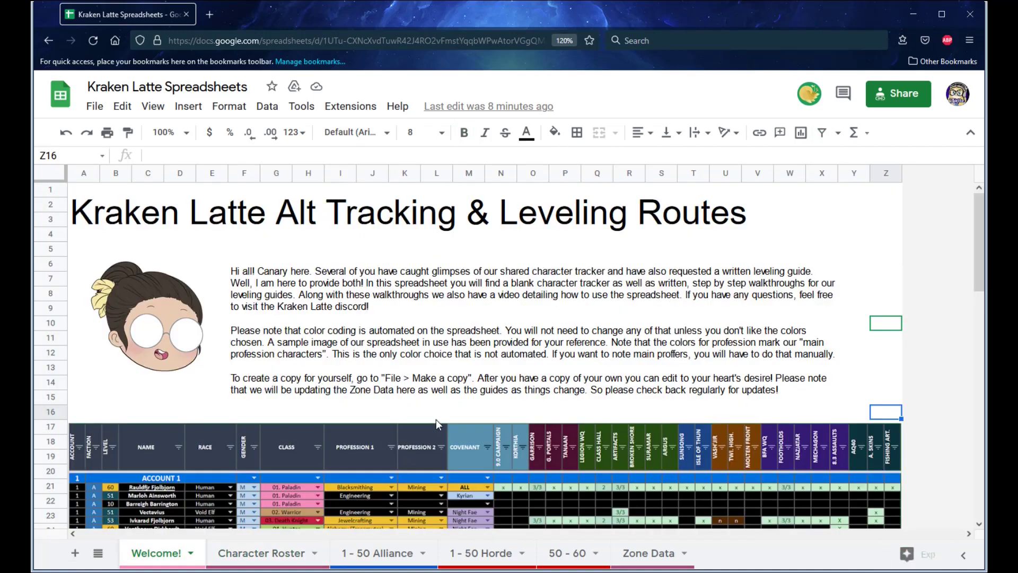
scroll(424, 398, down, 5)
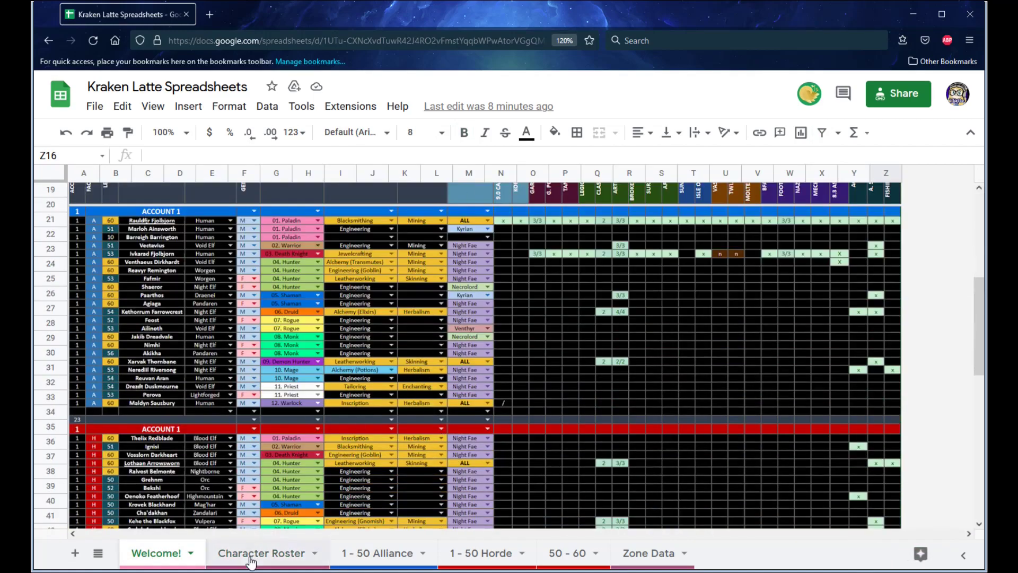
click(287, 553)
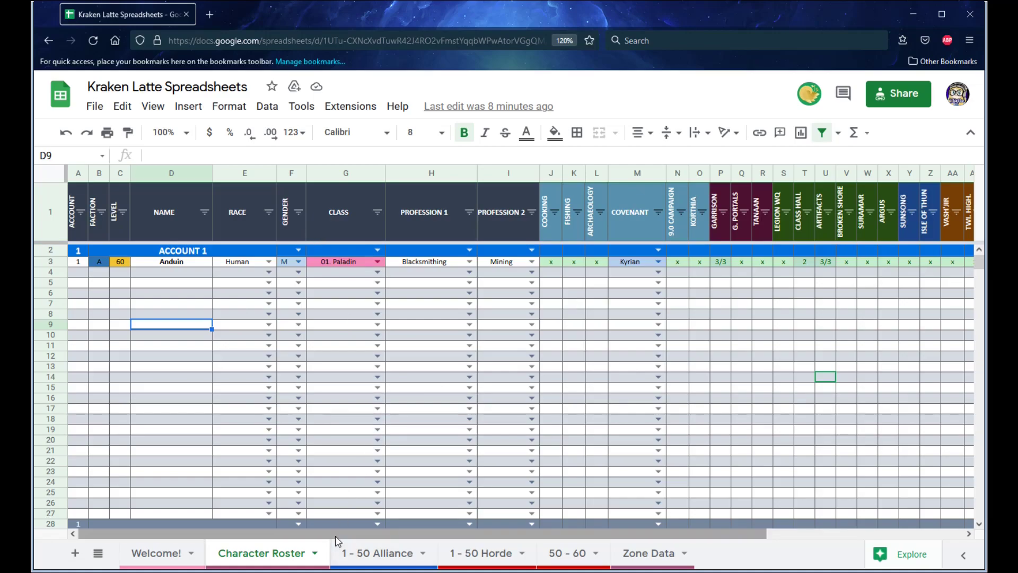
drag(335, 535, 606, 543)
drag(733, 529, 265, 538)
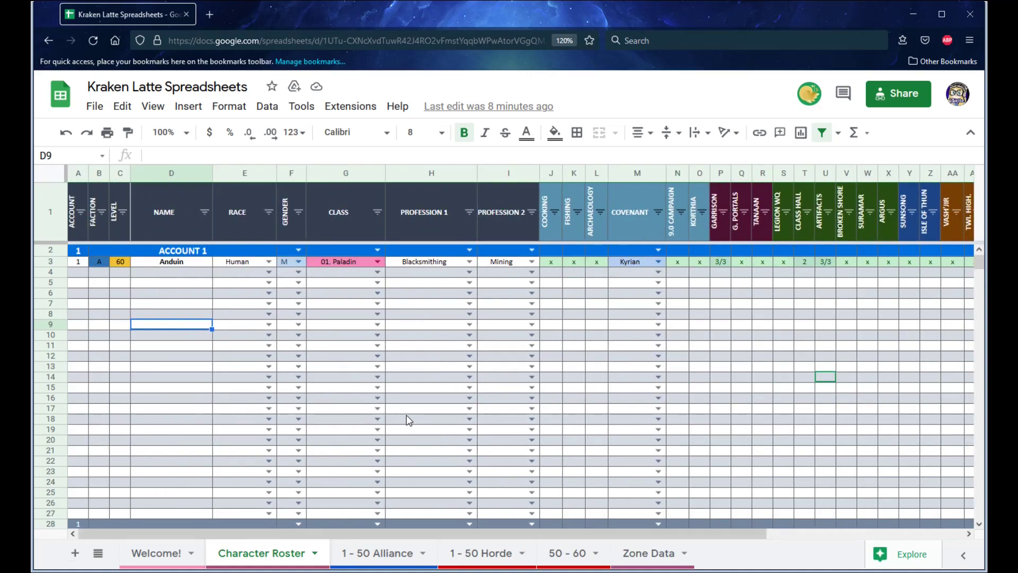
click(79, 173)
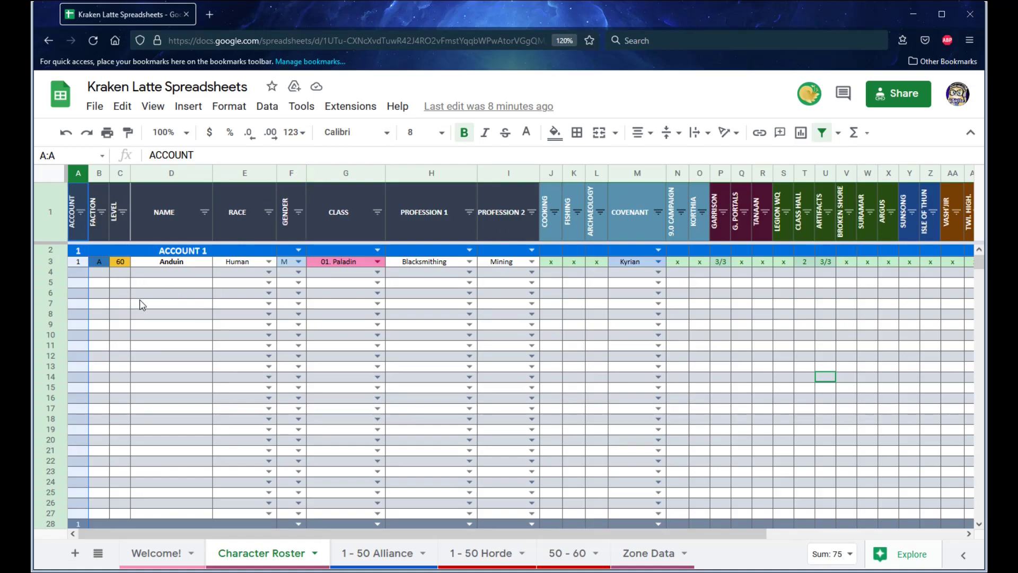
click(76, 281)
scroll(87, 331, down, 20)
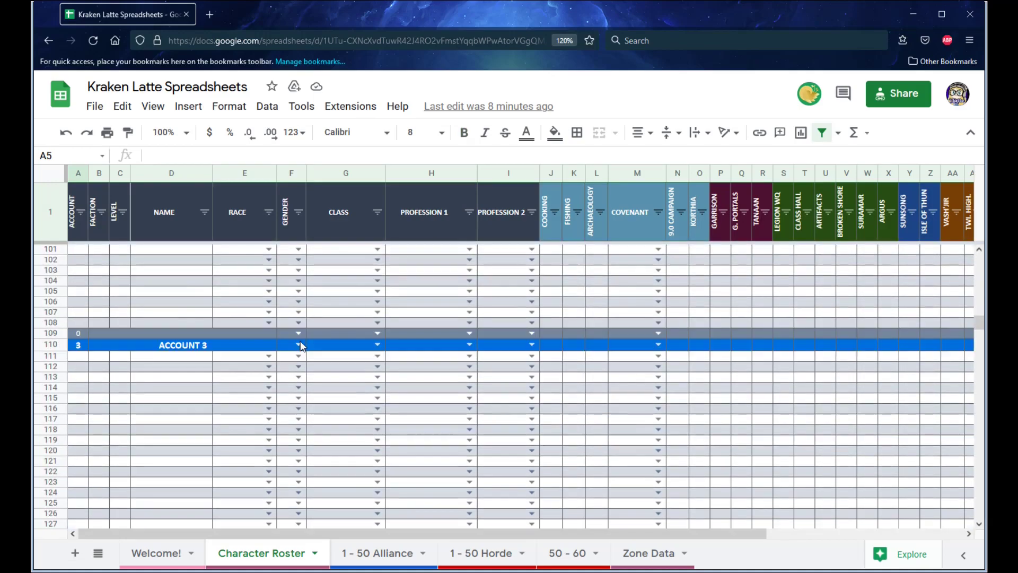
scroll(300, 345, up, 20)
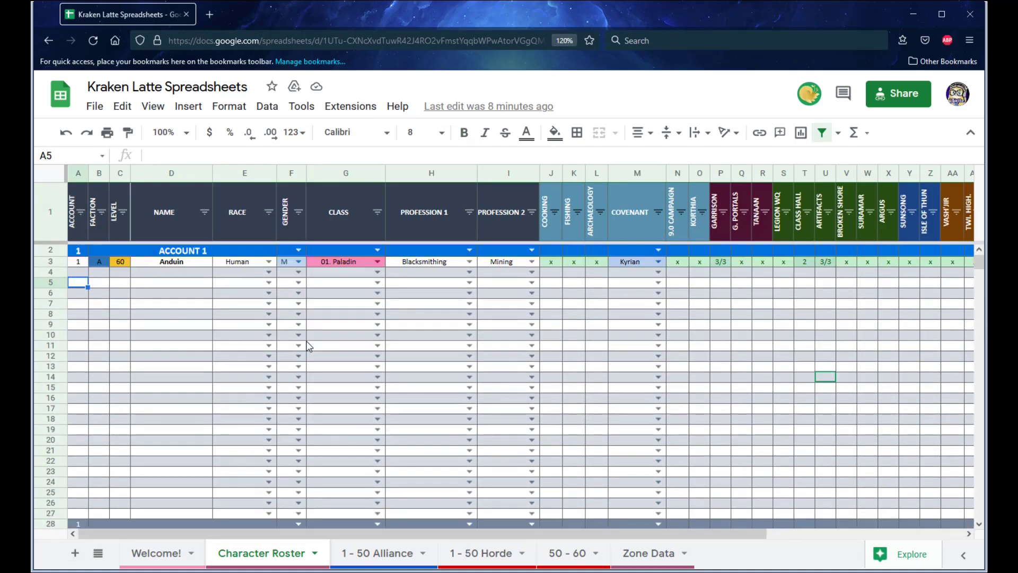
click(85, 272)
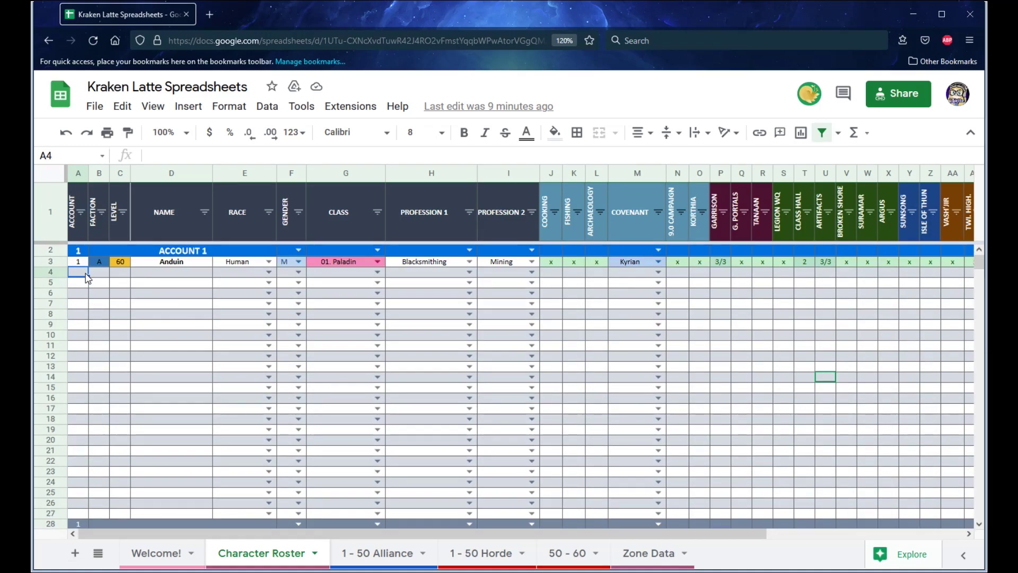
click(79, 335)
click(77, 343)
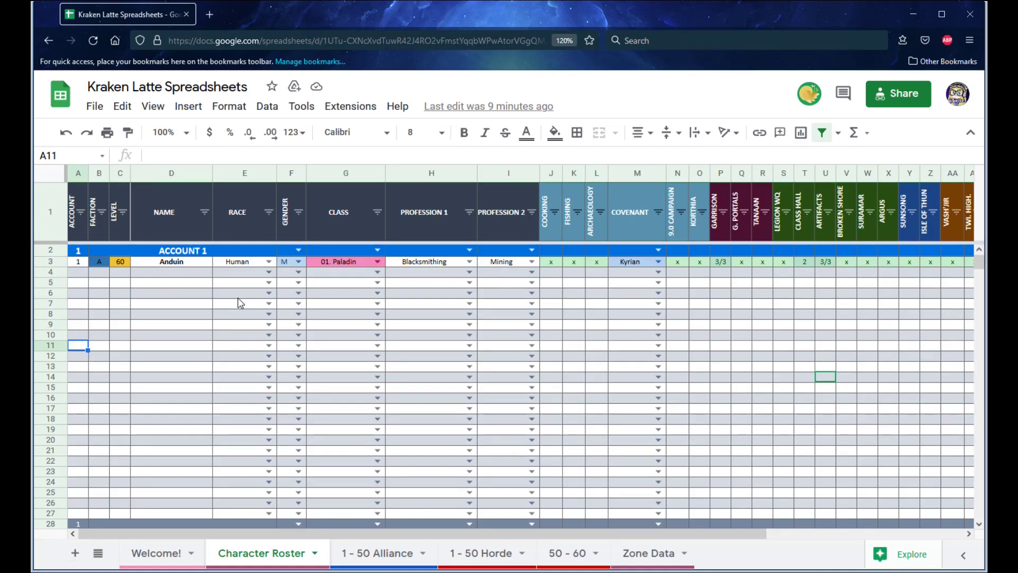
Step: Enter faction A in B5 and faction H in B6
click(107, 286)
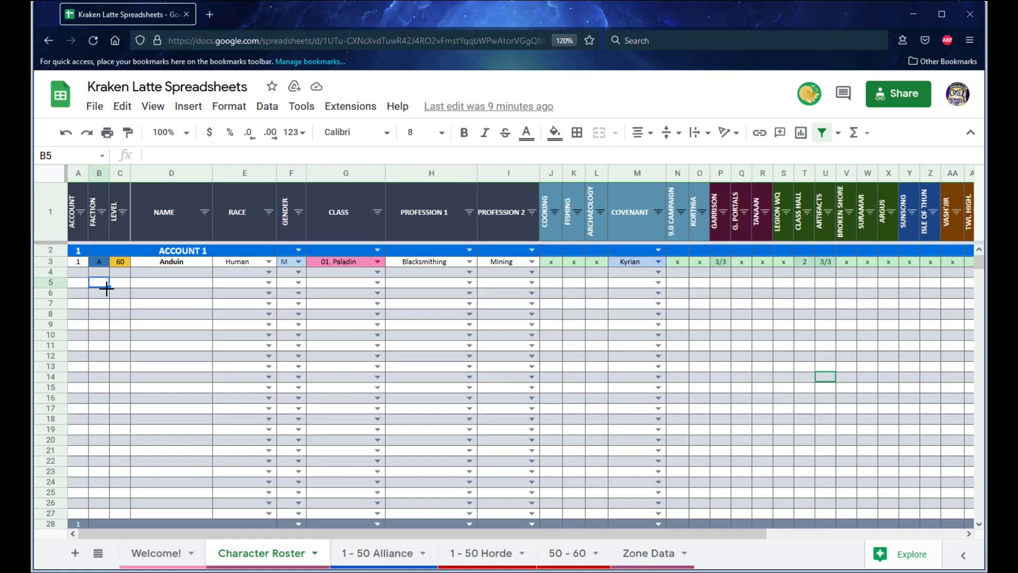
text(A)
key(Return)
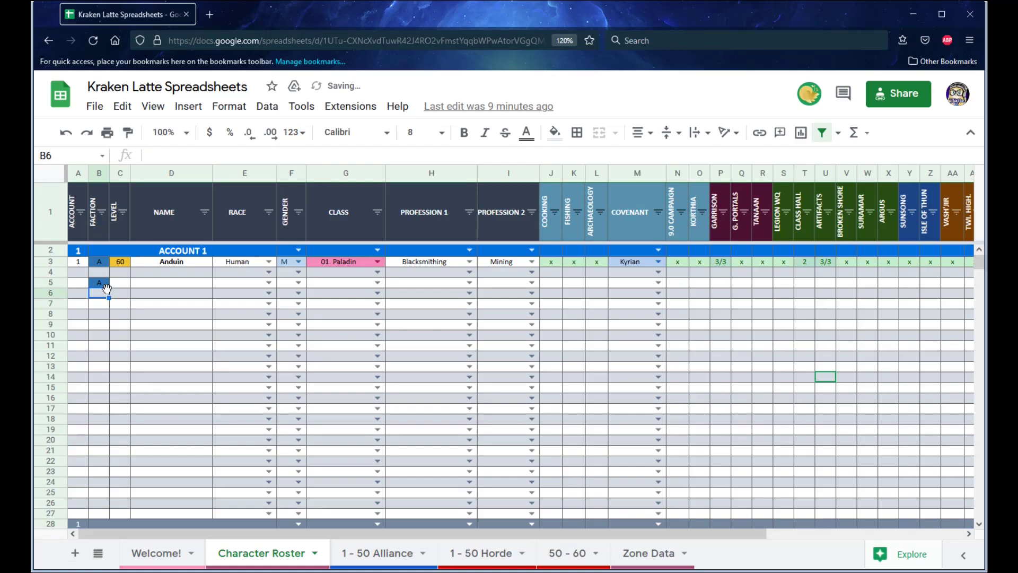
text(H)
key(Return)
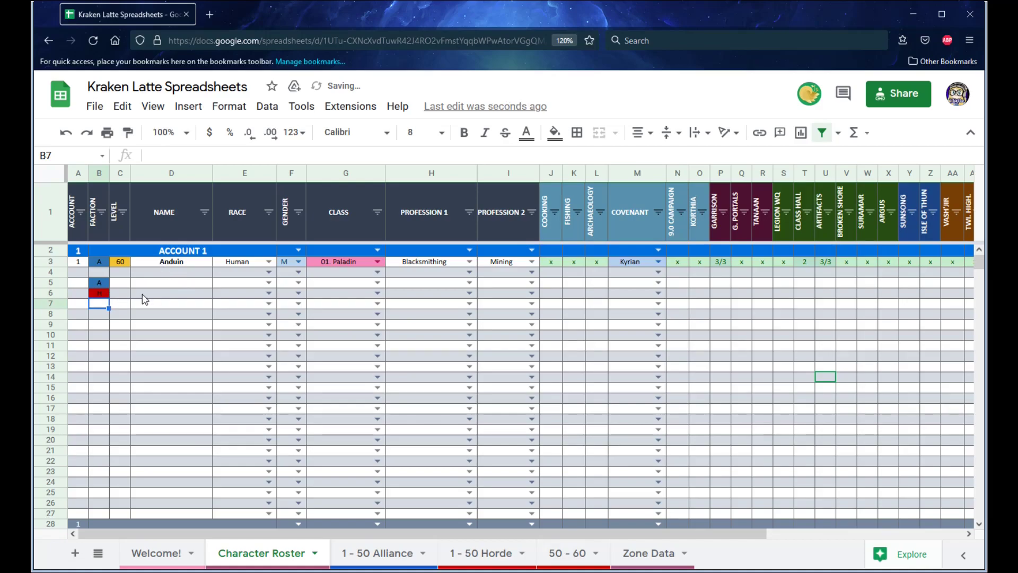
Step: Enter levels 50 and 49 in C4 and C5 below the level 60 character
click(119, 283)
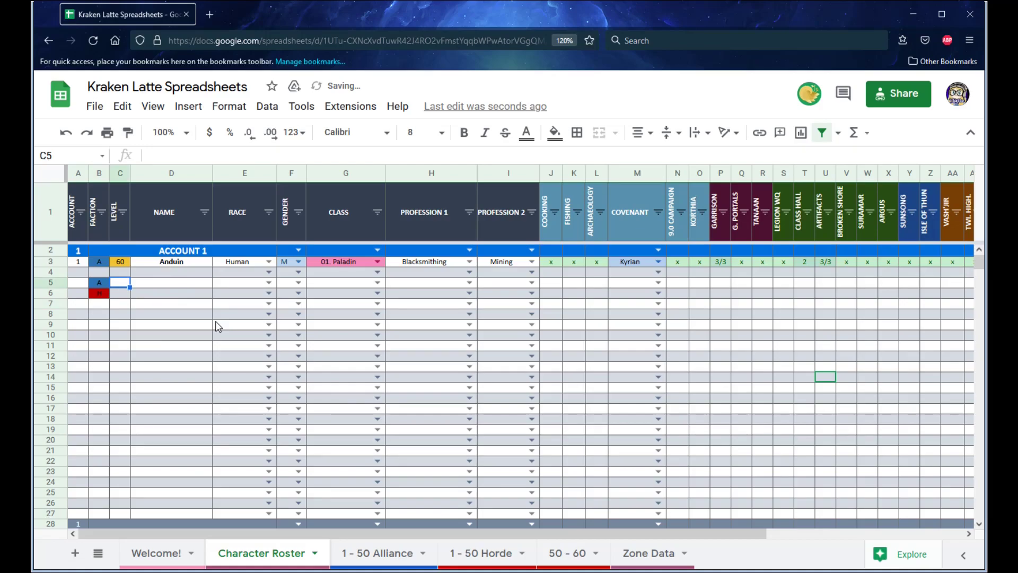
click(123, 261)
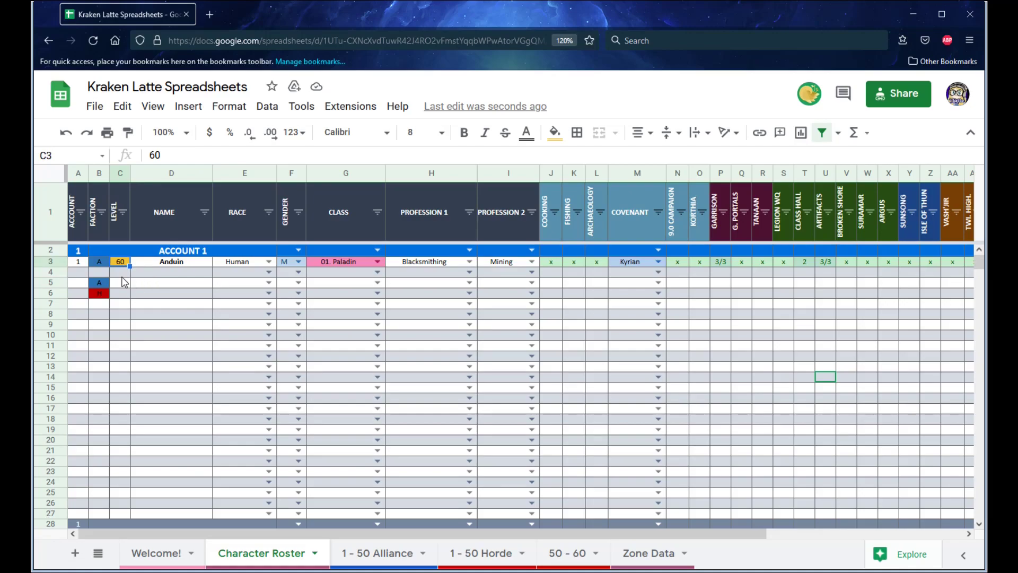
click(123, 273)
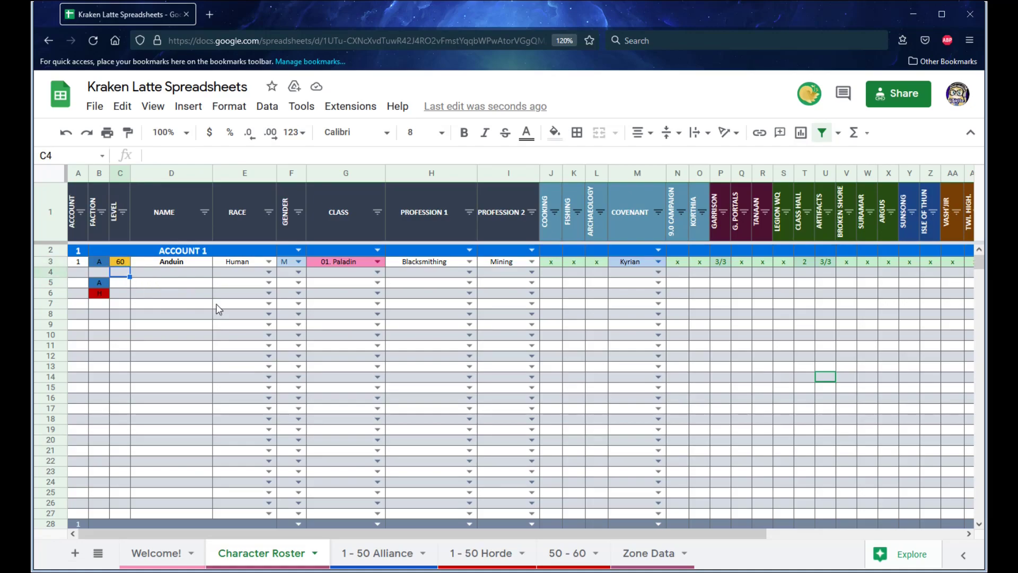
text(50)
key(Return)
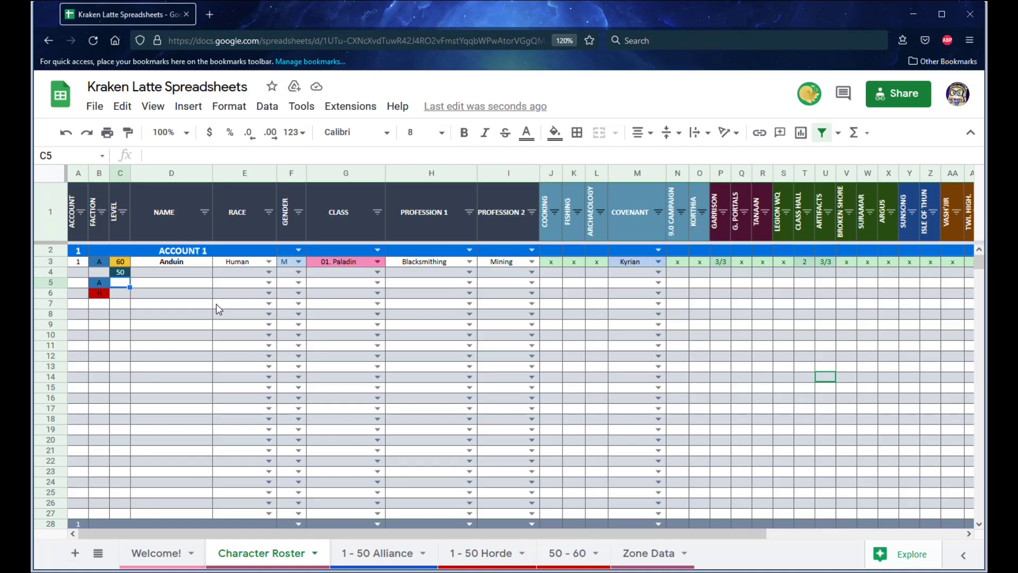
text(49)
key(Return)
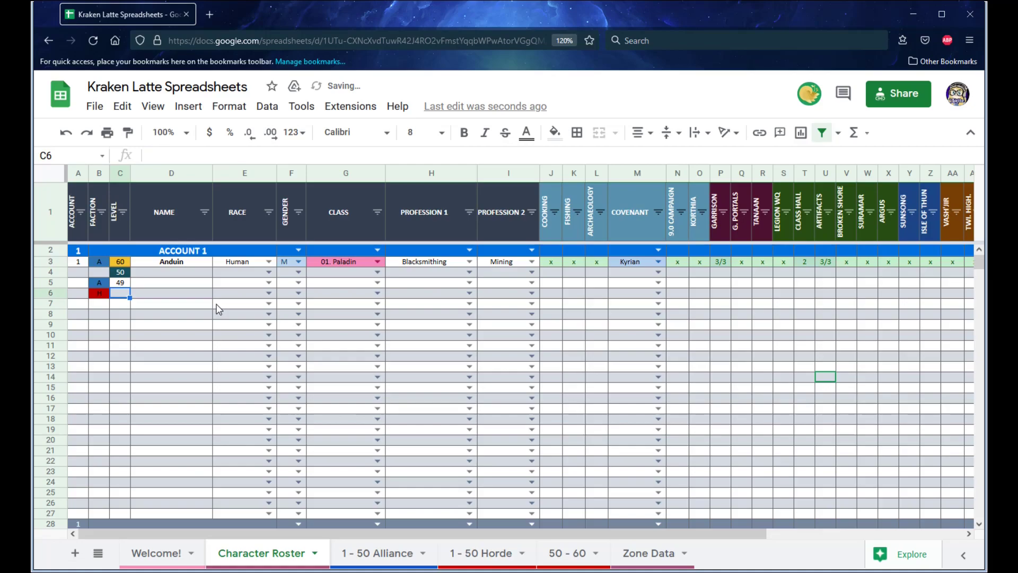
Step: Enter levels 3, 4 and 5 in C7 through C9
click(122, 306)
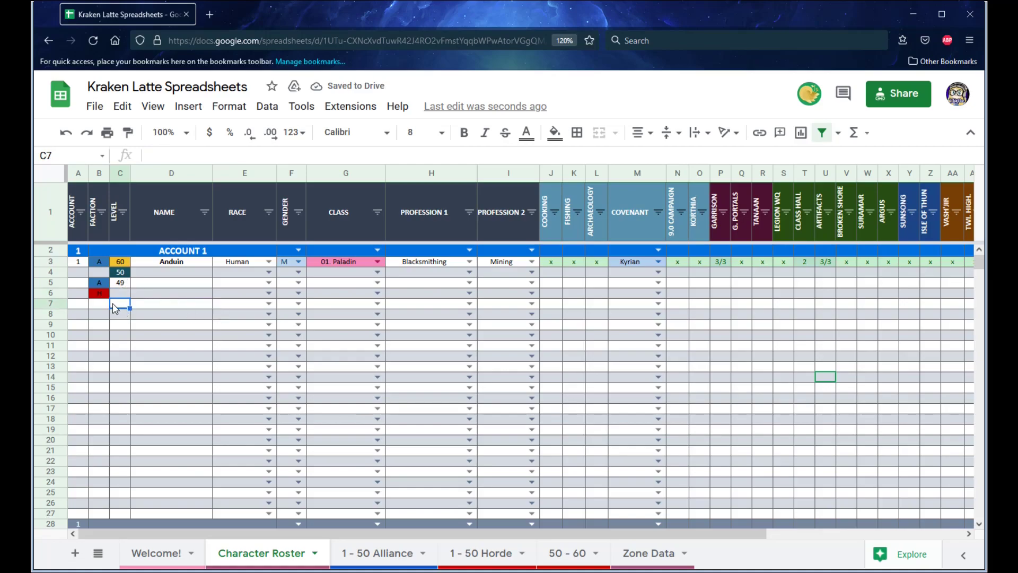
text(3)
key(Return)
text(4)
key(Return)
text(5)
key(Return)
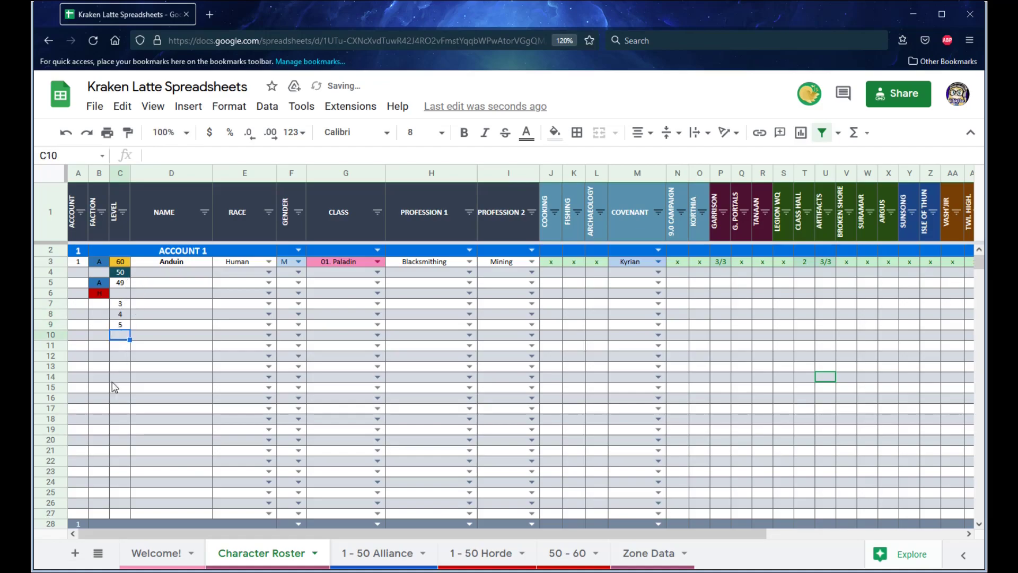
Step: Select the first character's name cell, then its race cell E3
click(182, 272)
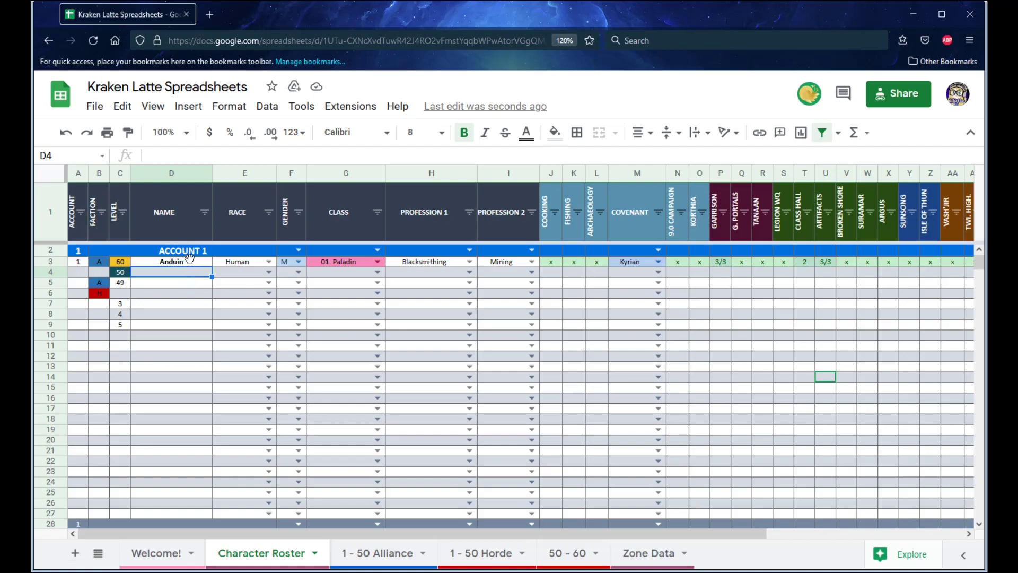
click(196, 265)
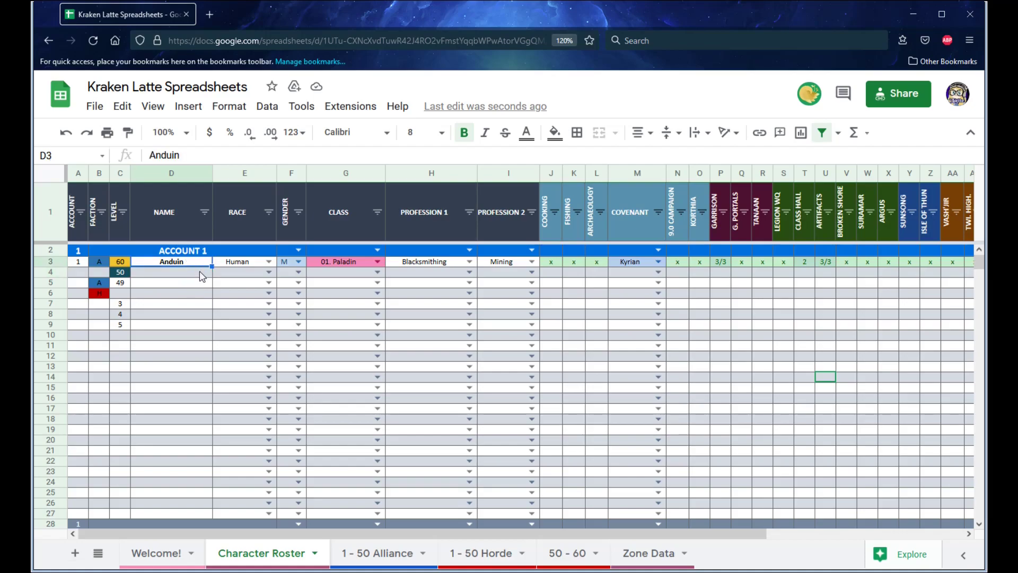
click(254, 261)
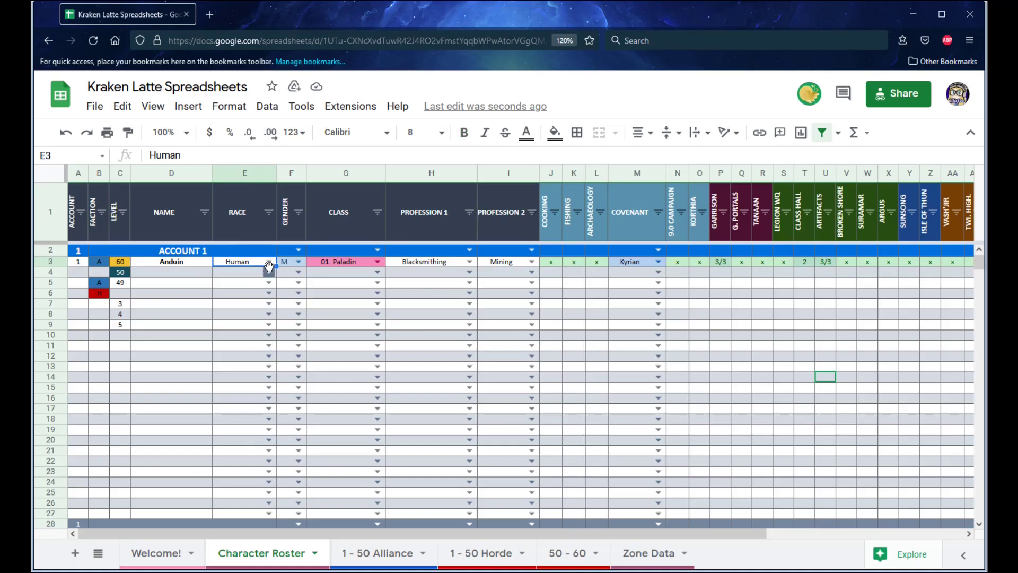
Step: Browse the first character's race list and close it without changing anything
click(271, 261)
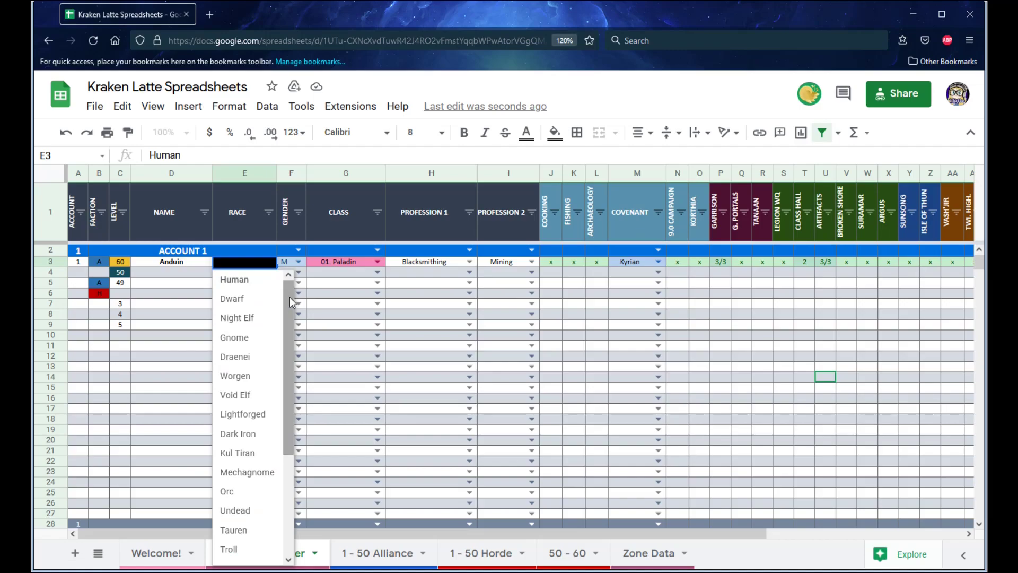
scroll(294, 425, down, 3)
scroll(290, 454, up, 3)
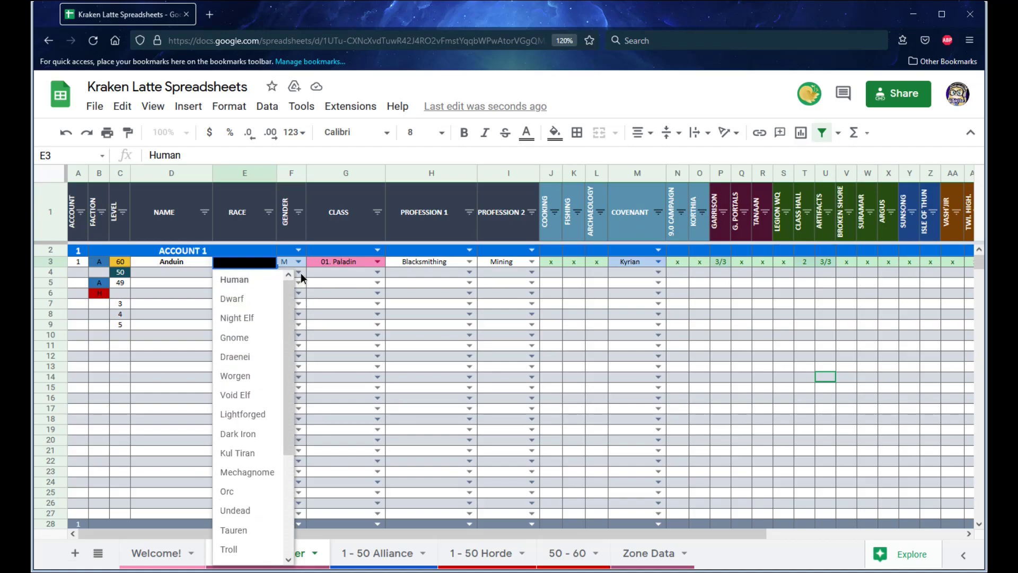
drag(289, 295, 285, 450)
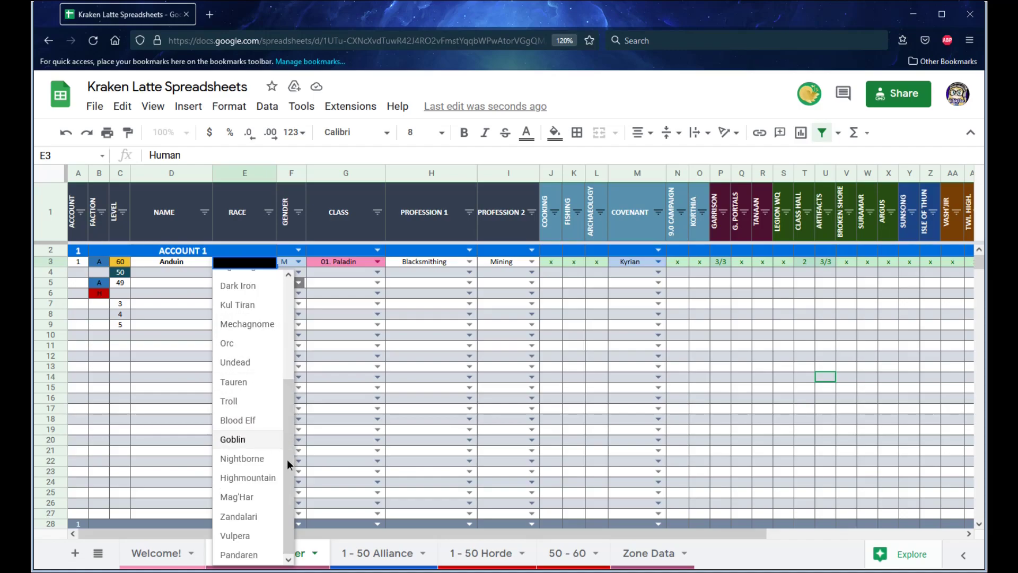
mouse_move(288, 459)
mouse_down()
mouse_move(305, 325)
mouse_move(289, 456)
mouse_up()
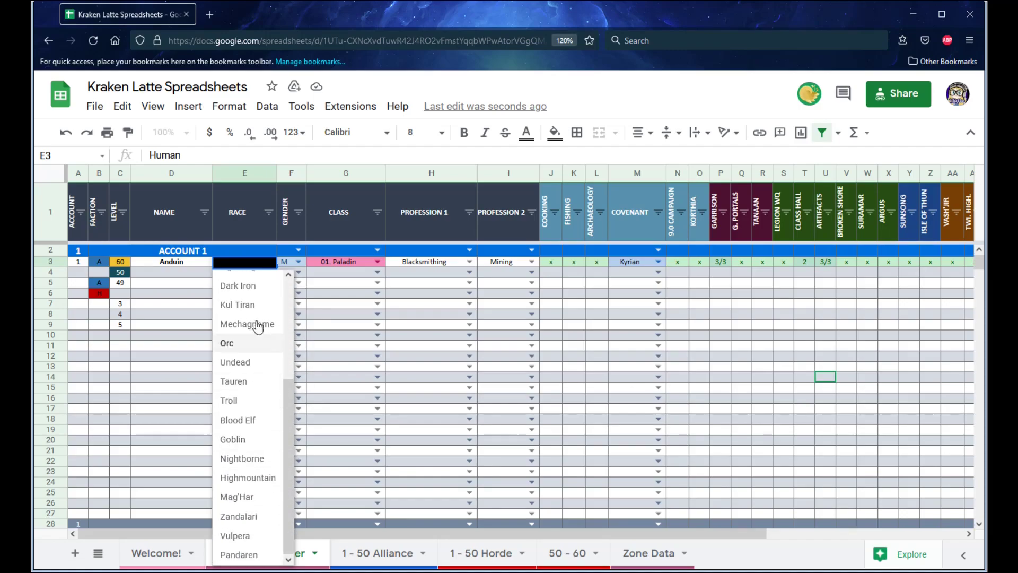
click(193, 302)
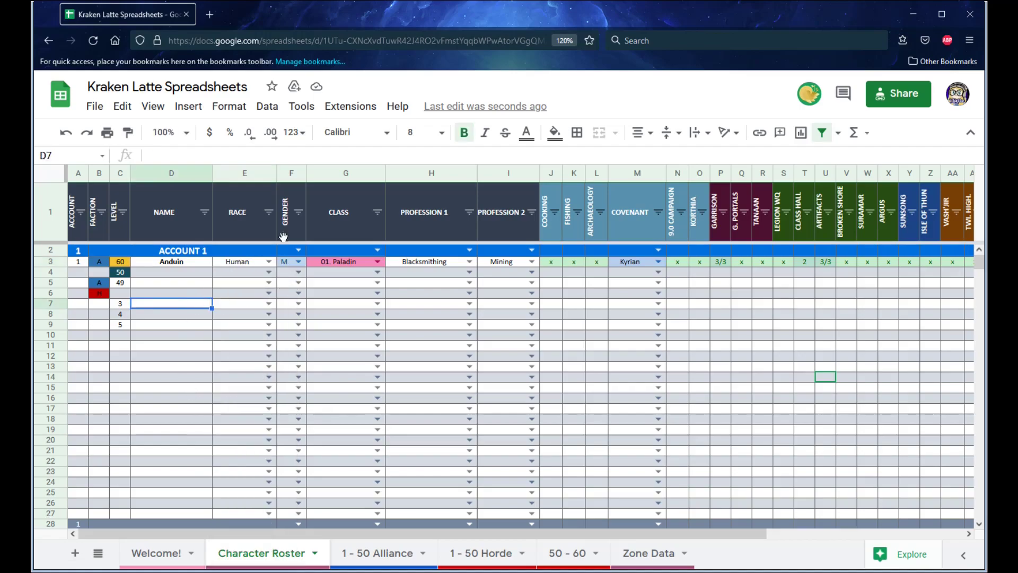
Step: Set the first character's gender to F and race to Worgen
click(291, 173)
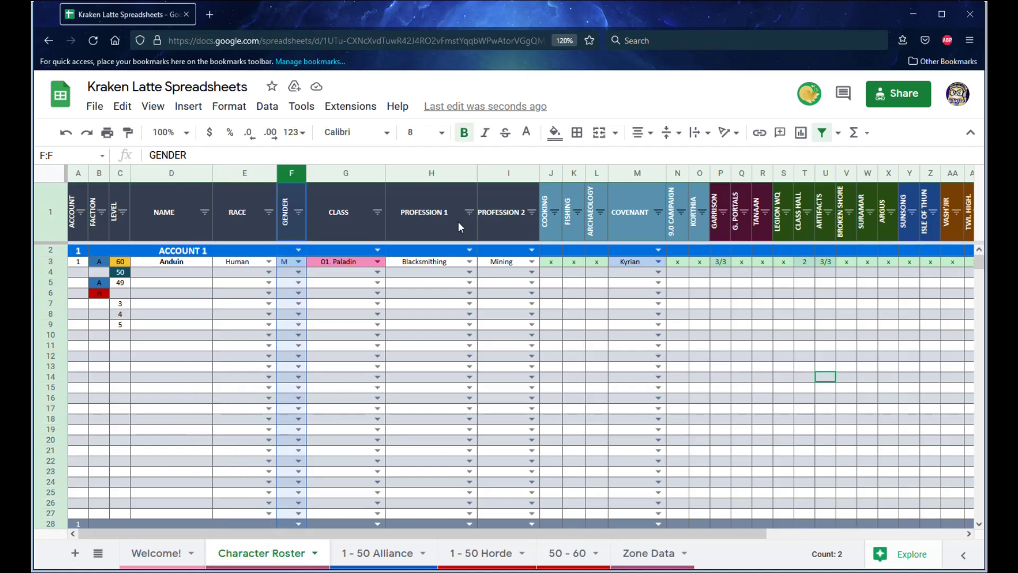
click(287, 273)
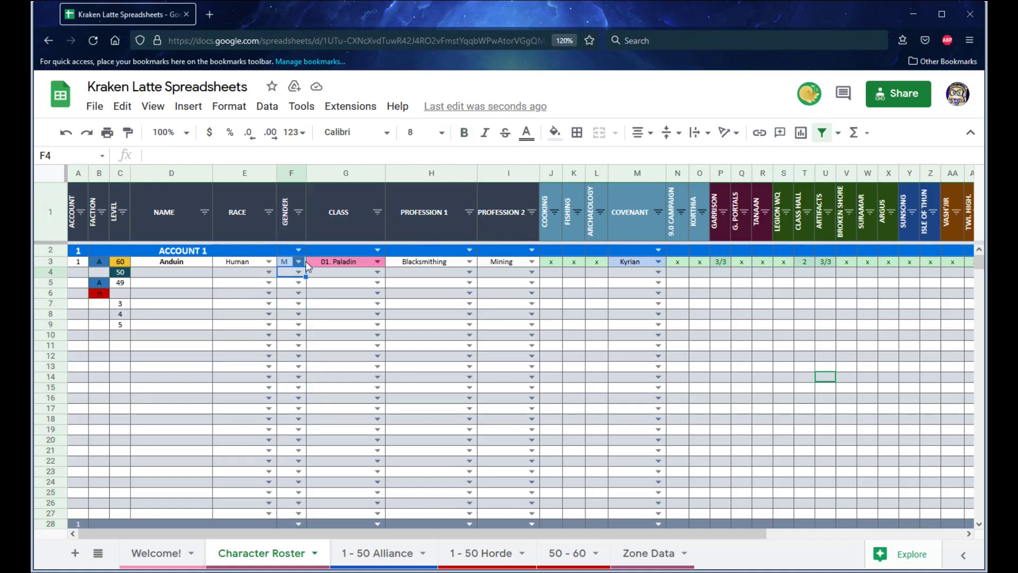
click(298, 262)
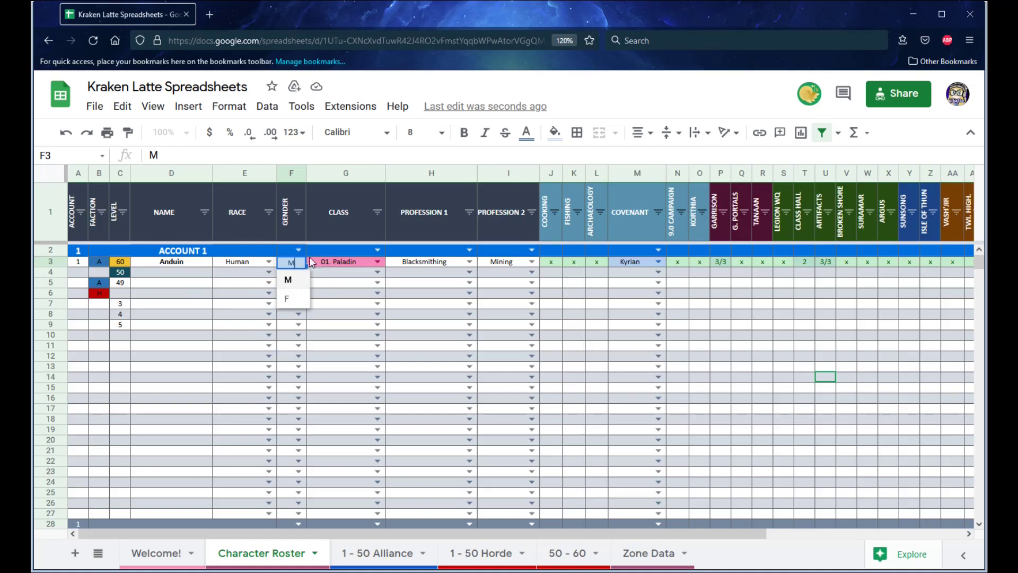
click(290, 299)
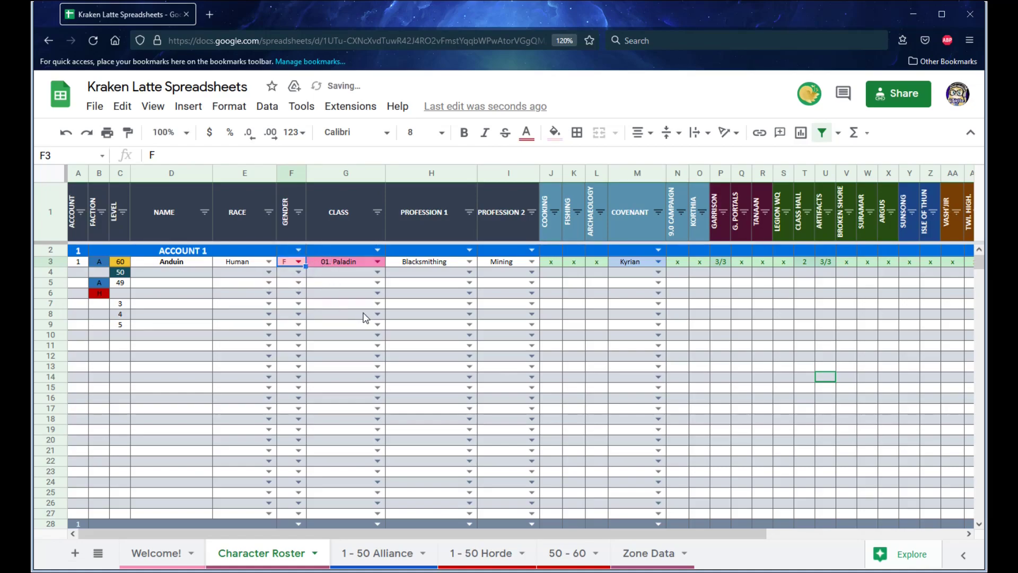
click(269, 262)
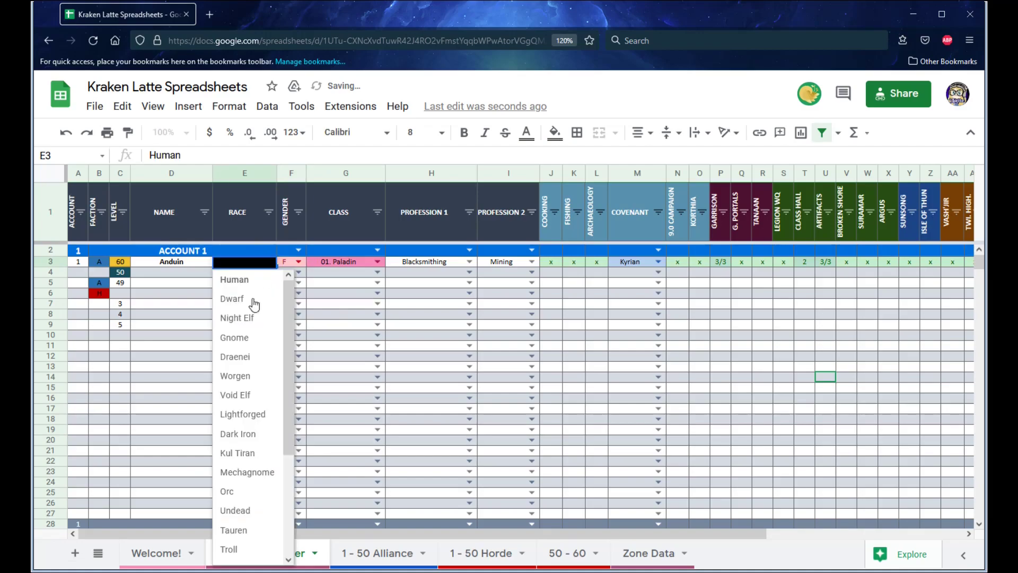
click(246, 374)
Step: Set the first character's class to 03. Death Knight
click(344, 272)
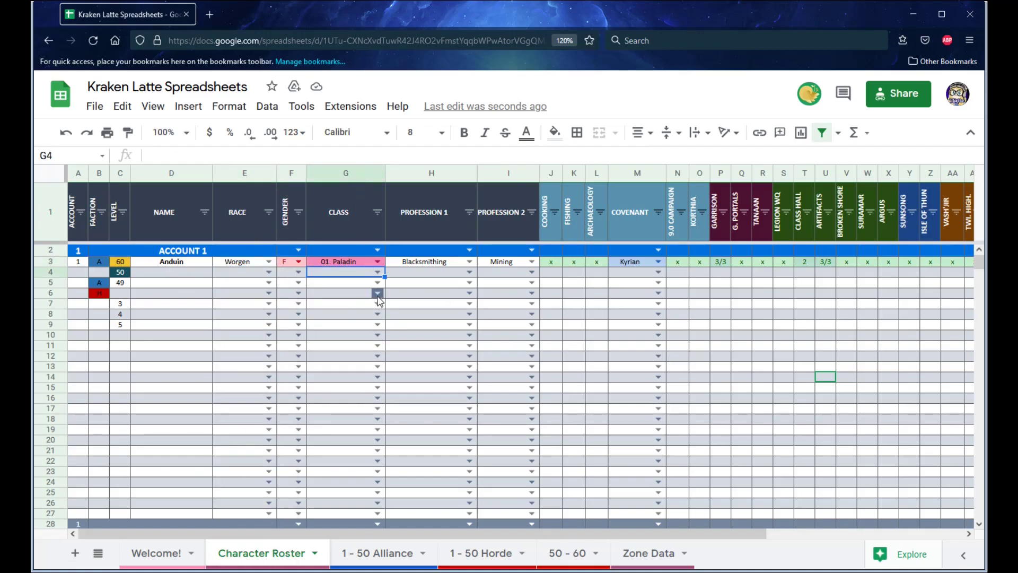
click(377, 262)
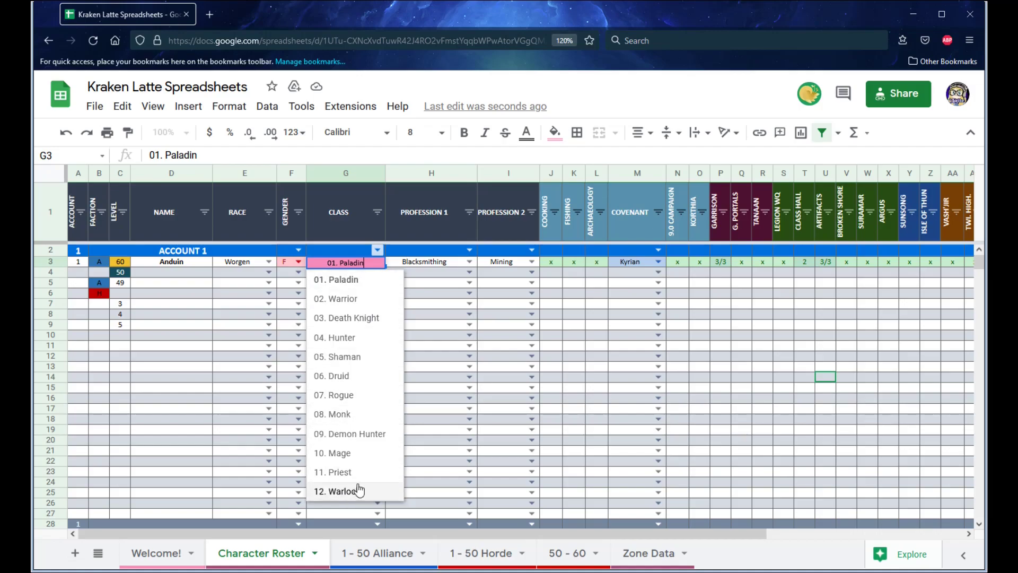
click(347, 317)
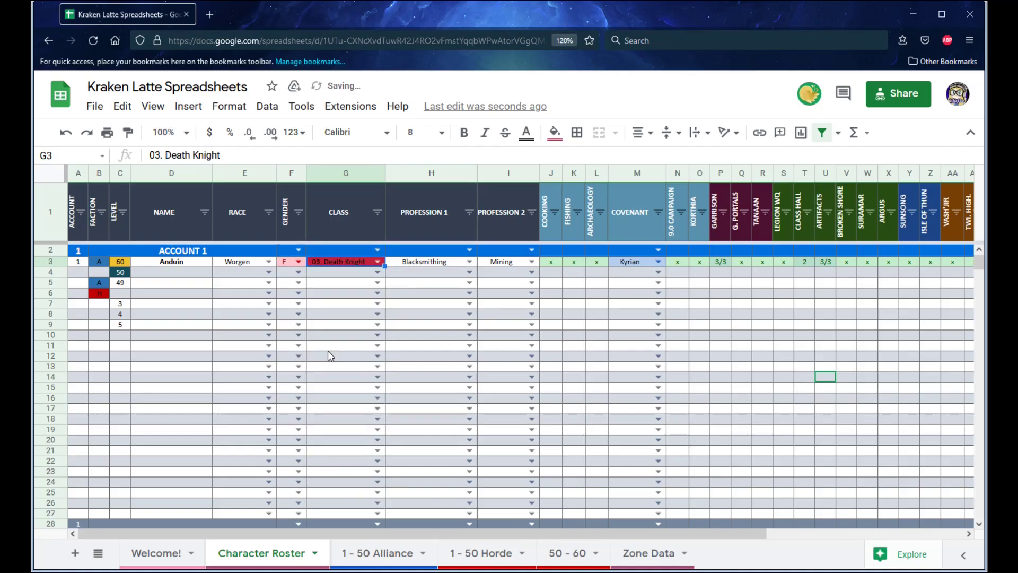
Step: Keep Blacksmithing as Profession 1 and change Profession 2 in I3 to Engineering
click(469, 262)
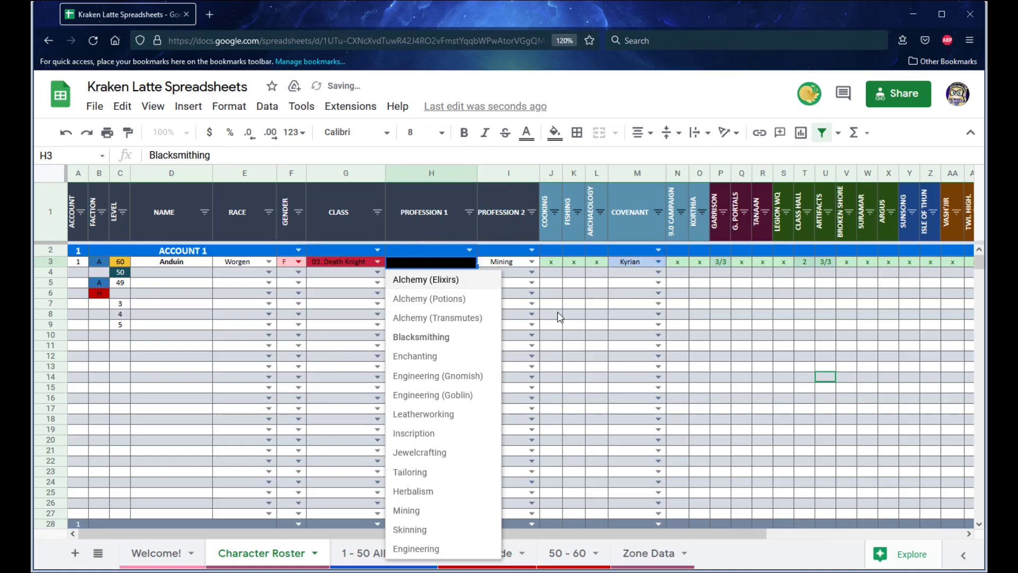
click(553, 307)
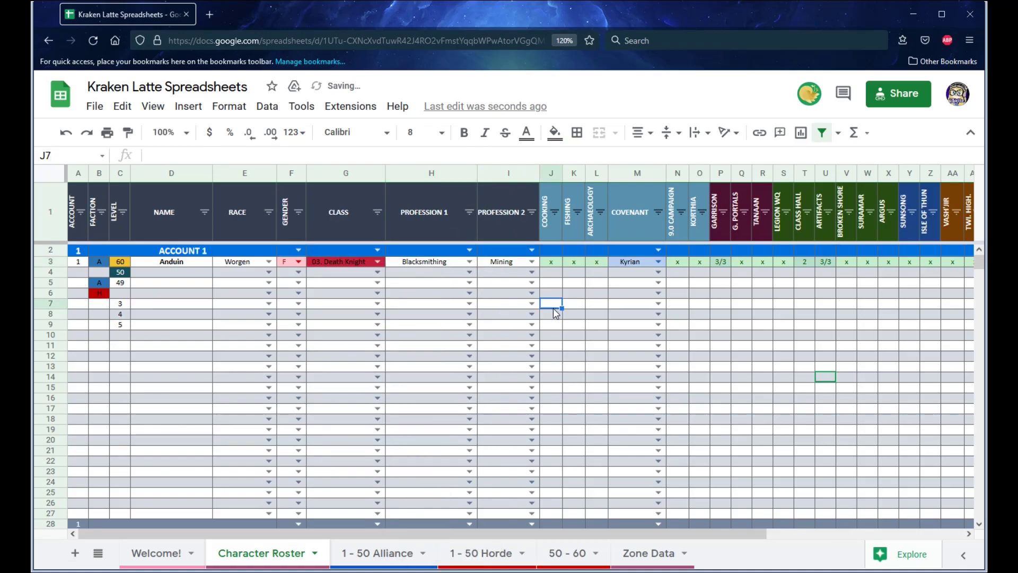
click(470, 261)
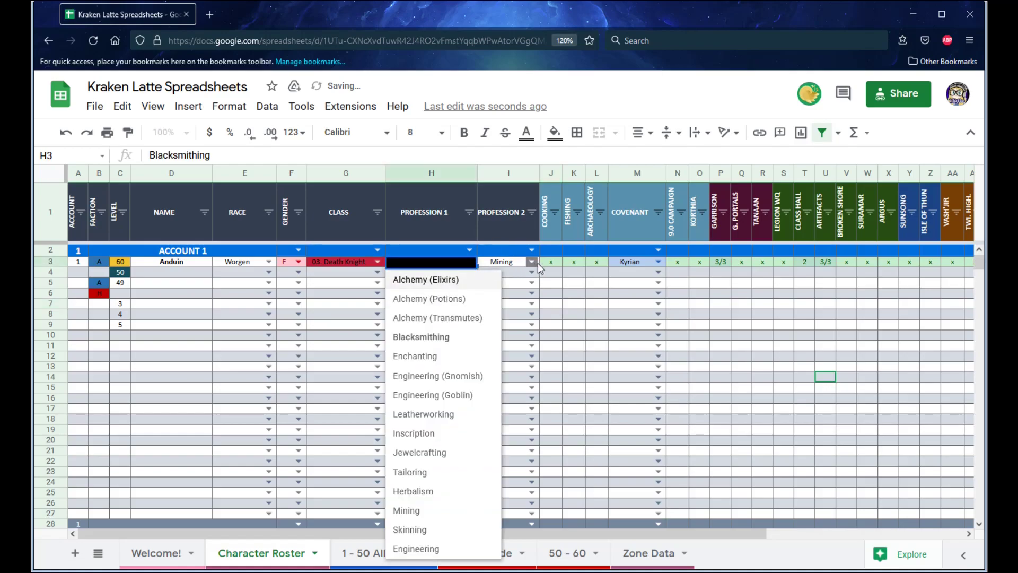
click(532, 261)
click(532, 262)
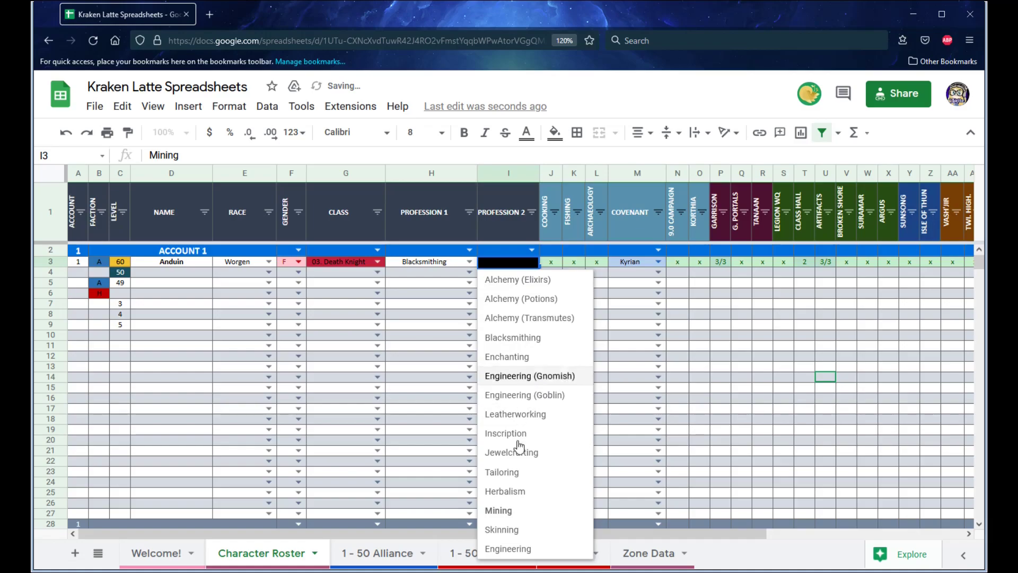
click(506, 548)
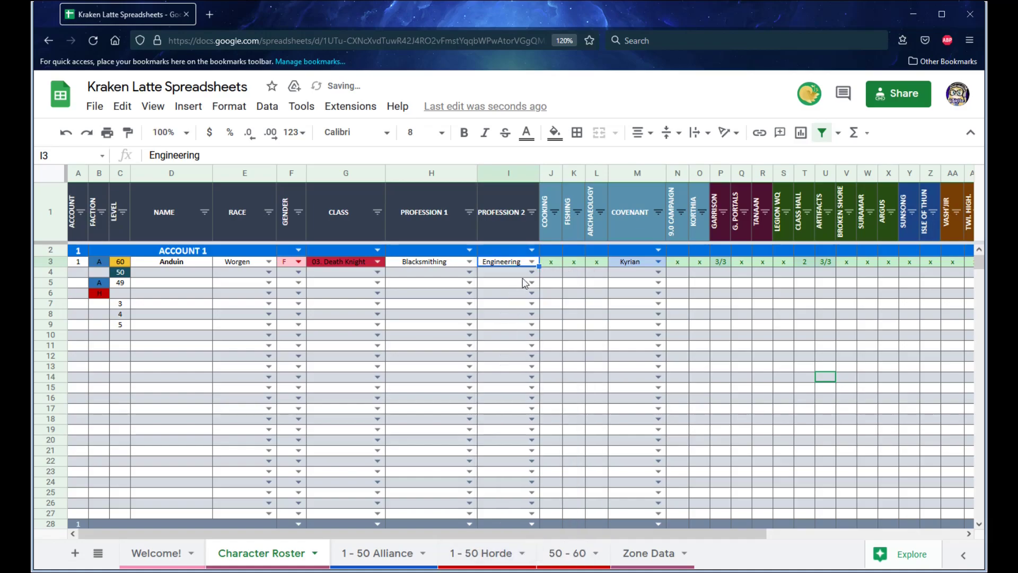
click(533, 263)
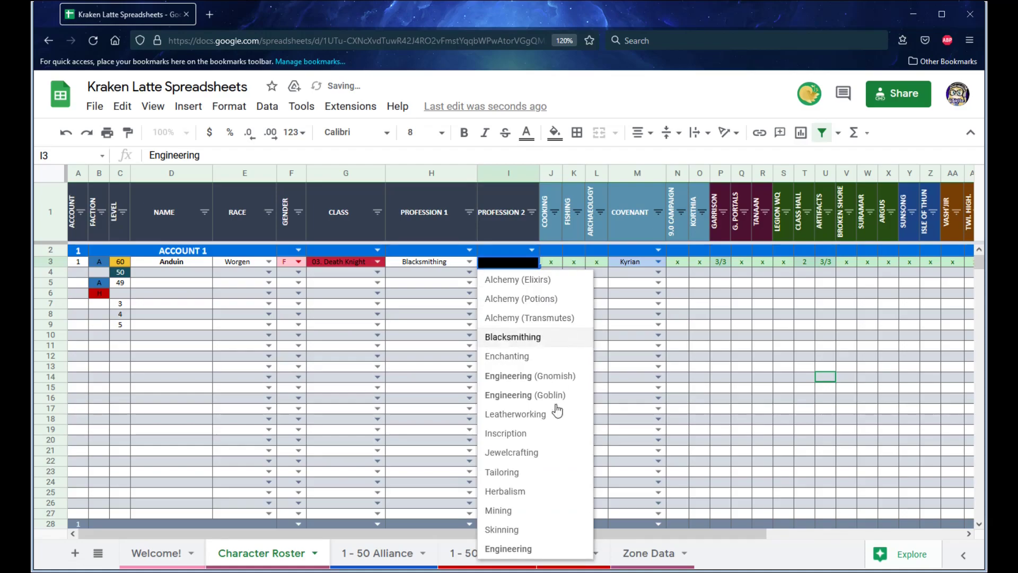
click(528, 550)
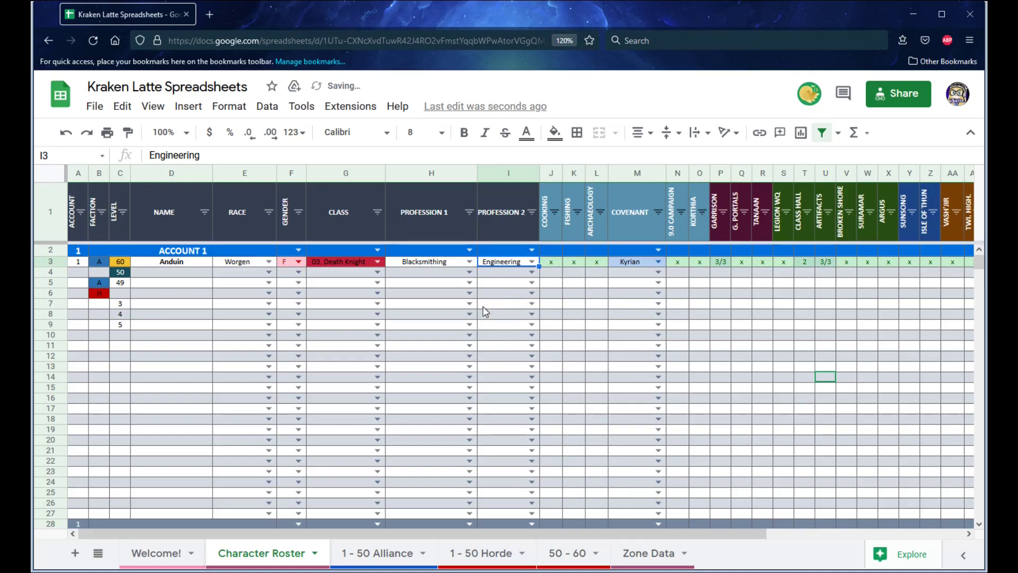
click(144, 553)
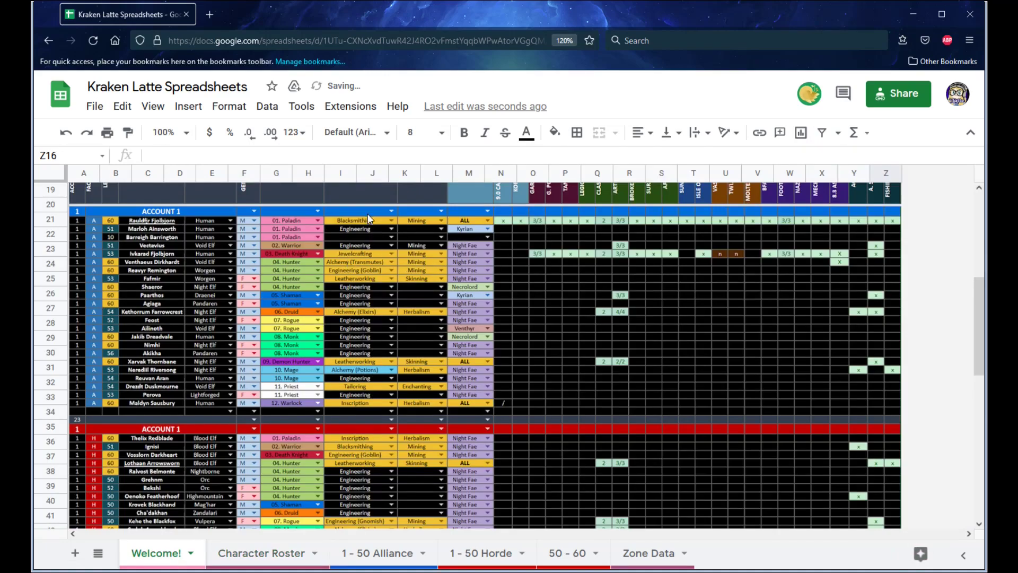
click(273, 552)
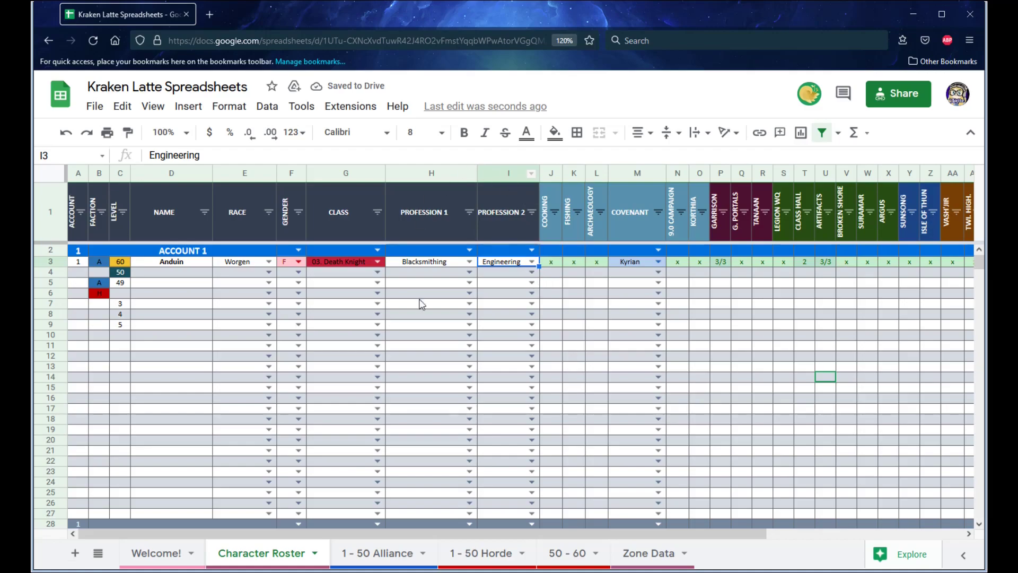
Step: Choose Enchanting for H5 and Alchemy (Transmutes) for H10 from the profession dropdowns
click(447, 263)
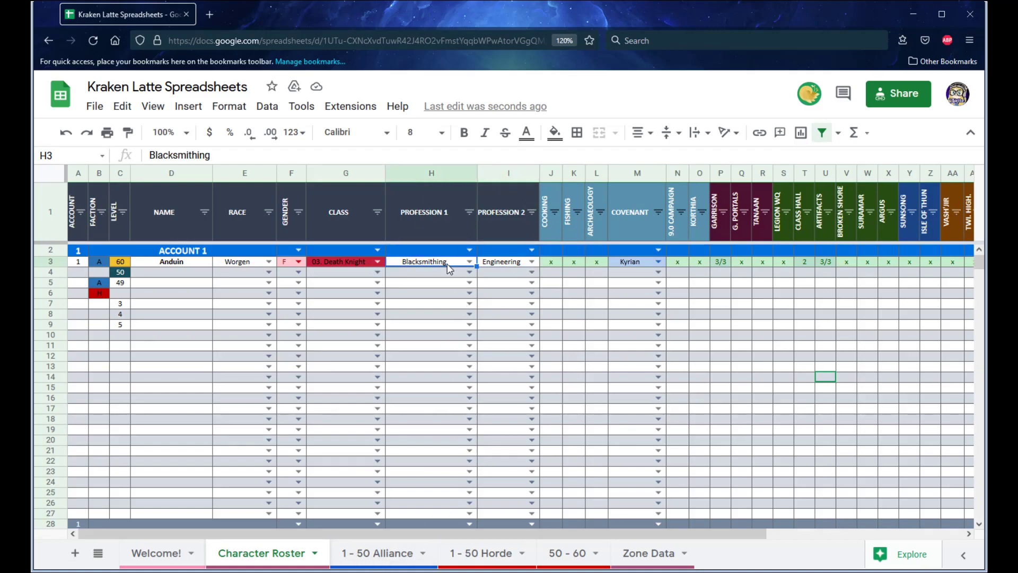
double_click(439, 285)
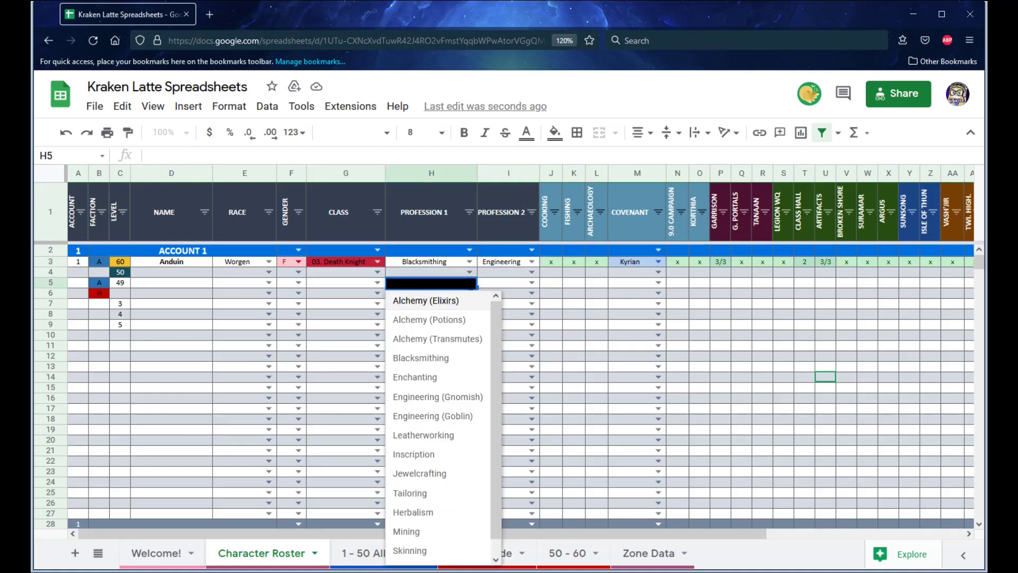
click(441, 378)
double_click(467, 336)
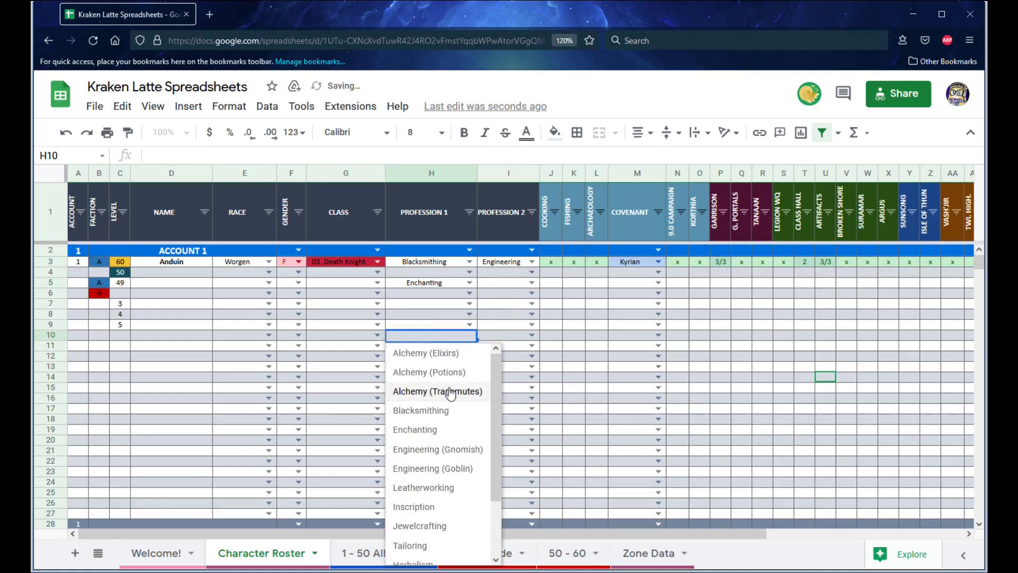
click(449, 391)
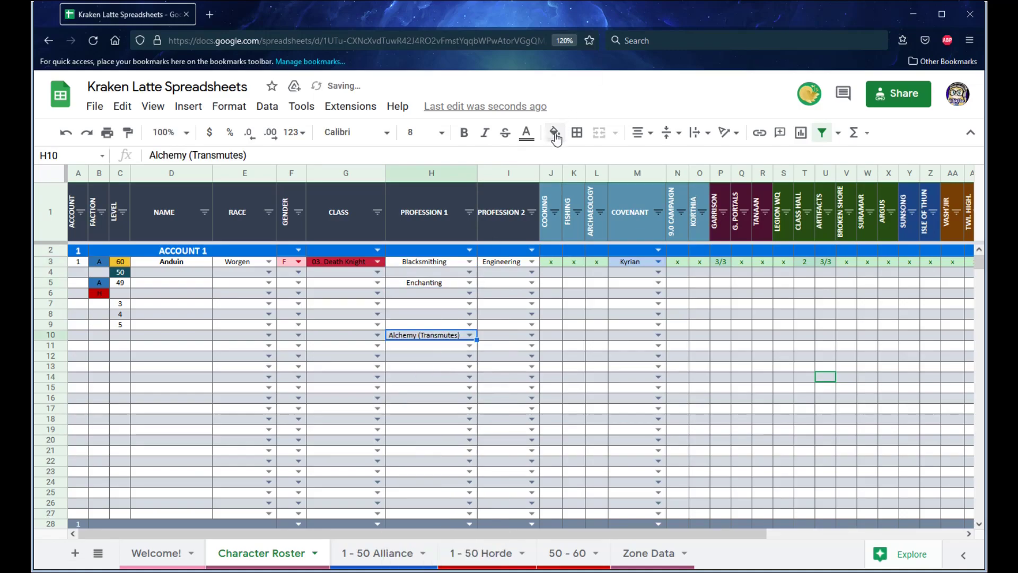
Step: Give H10 and H5 a light gold fill color
click(554, 132)
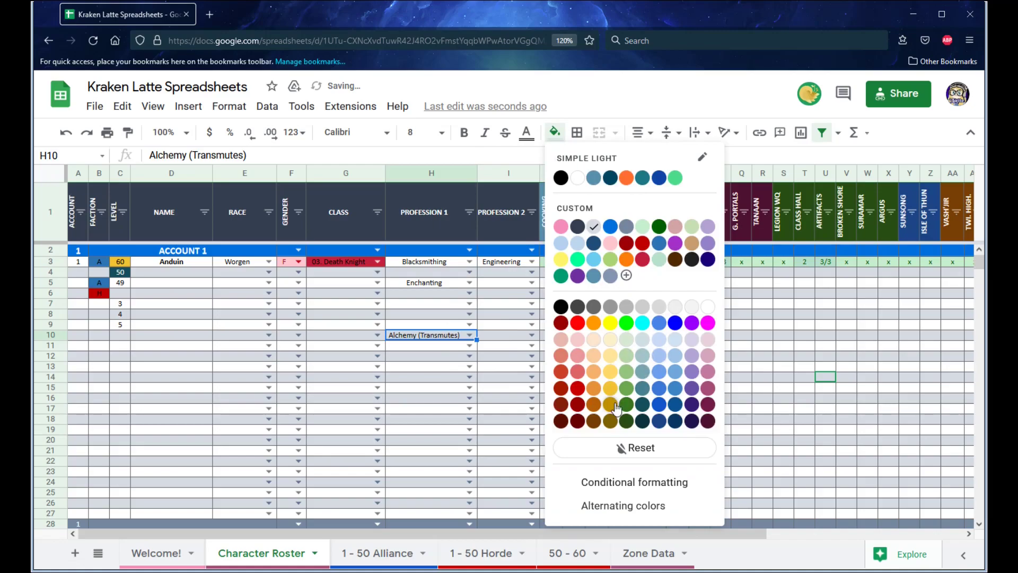
click(611, 404)
click(554, 133)
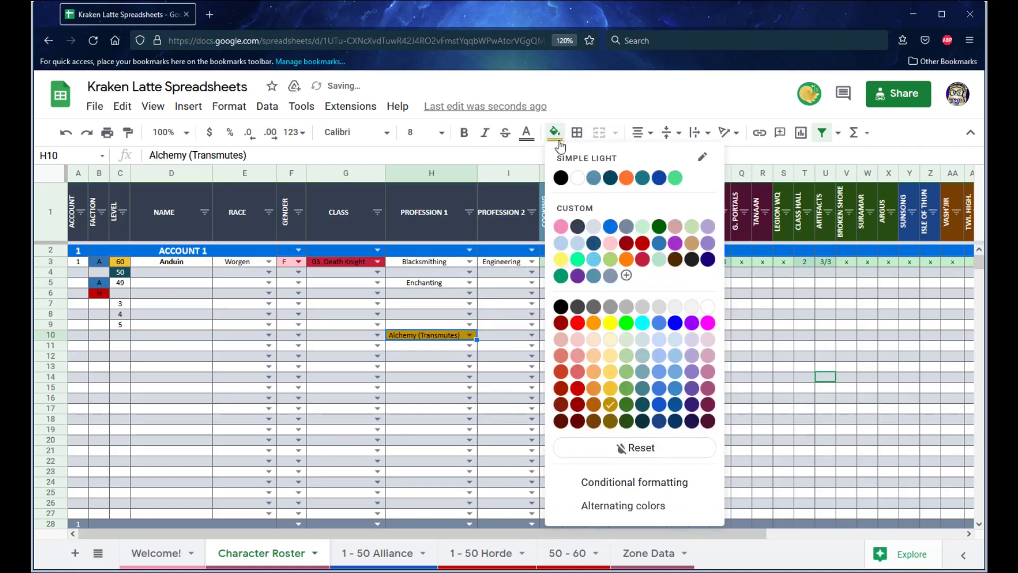
click(610, 387)
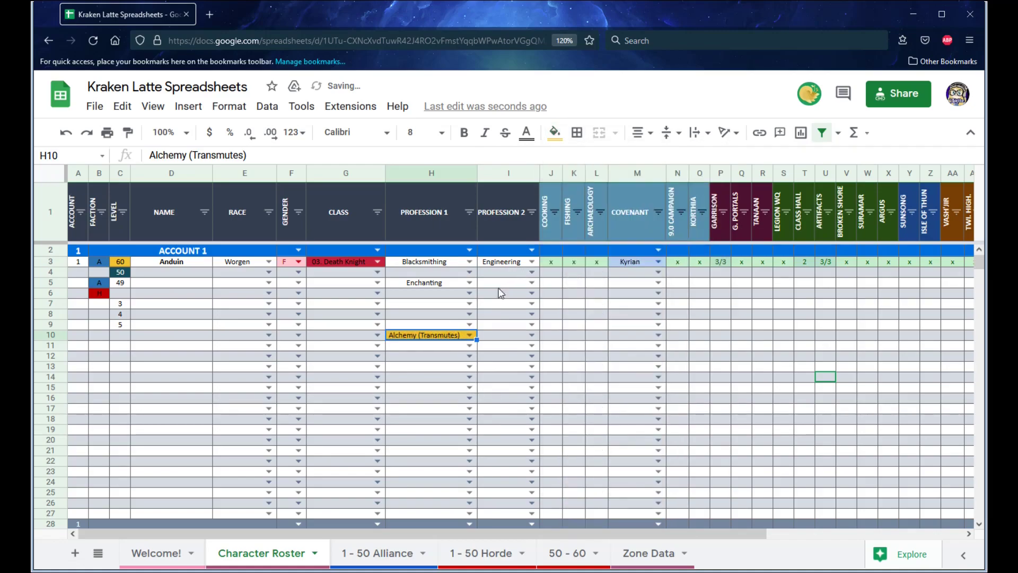
click(429, 283)
click(554, 133)
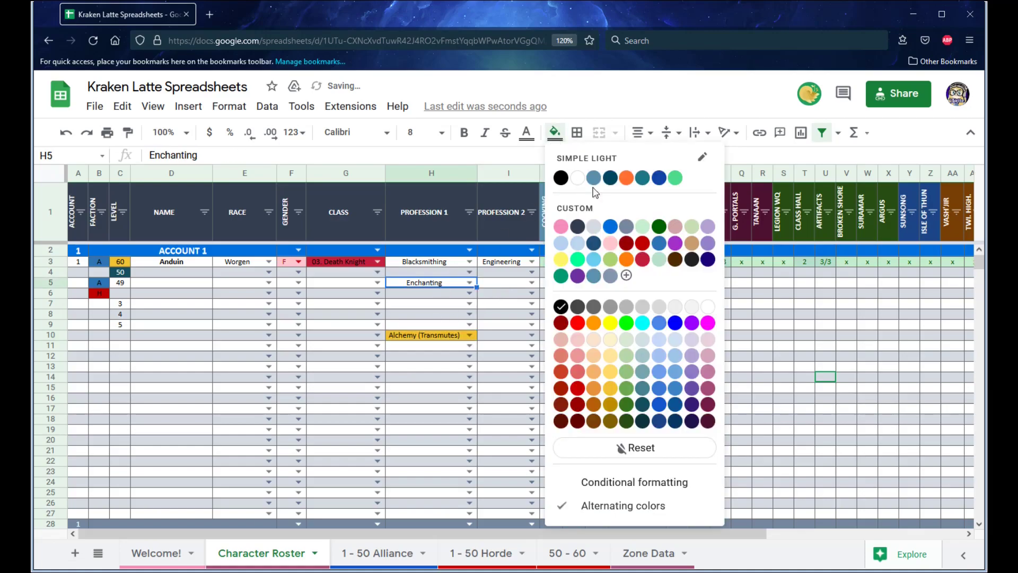
click(611, 388)
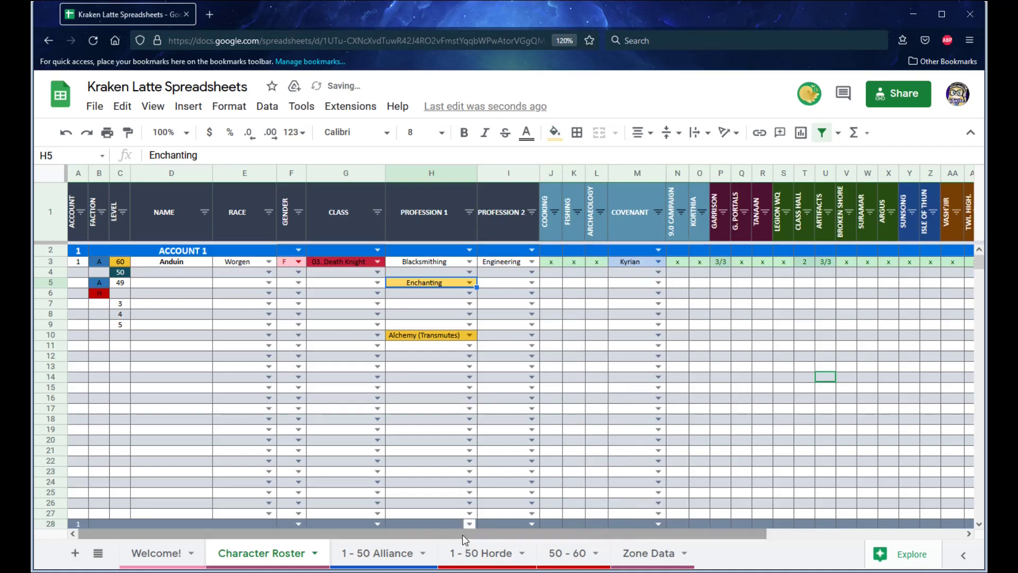
Step: Mark x in Cooking cells J4, J5 and J6
drag(462, 535, 553, 518)
drag(489, 262, 538, 268)
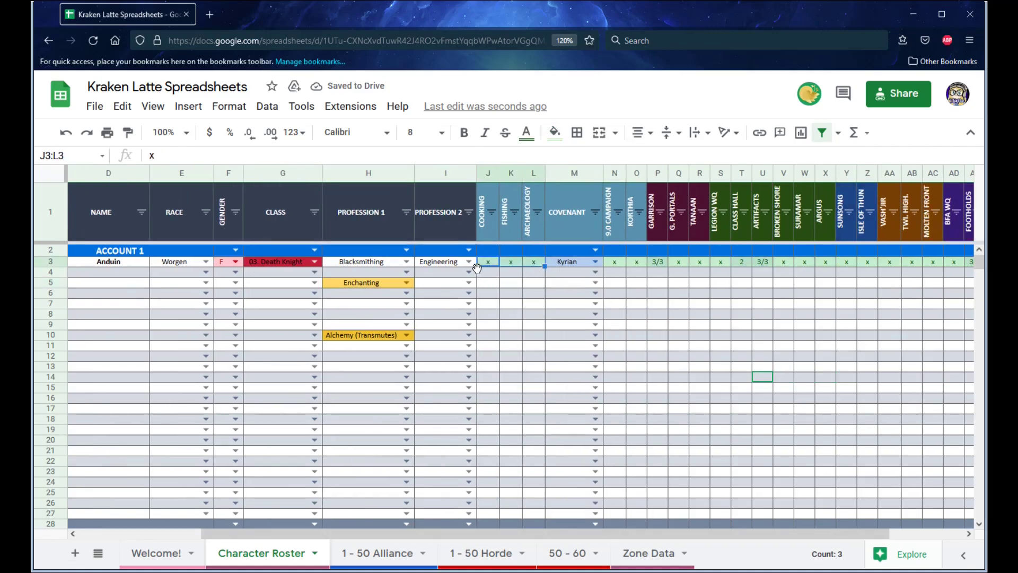
click(485, 271)
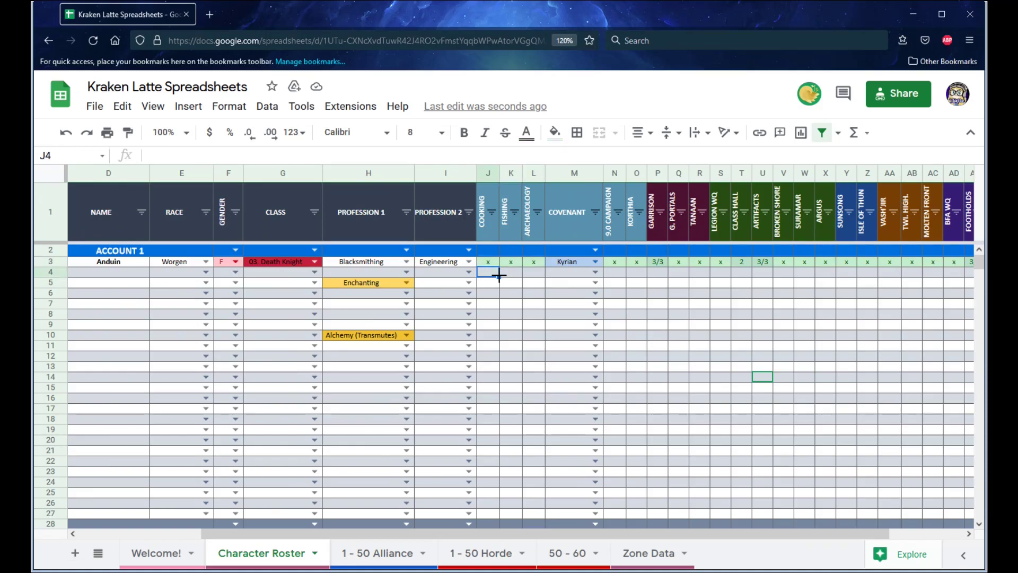
text(x)
key(Return)
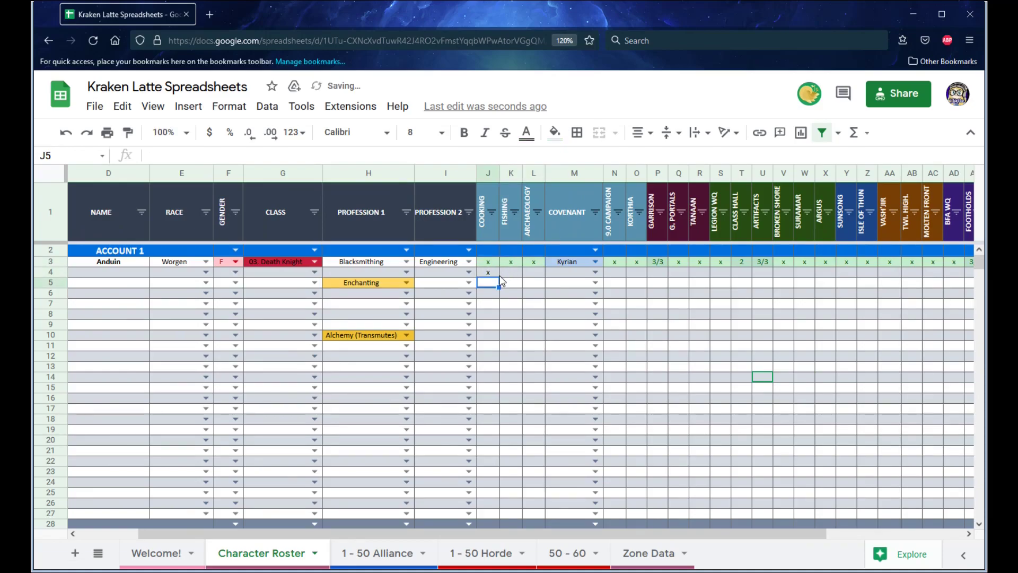
text(x)
key(Return)
text(x)
key(Return)
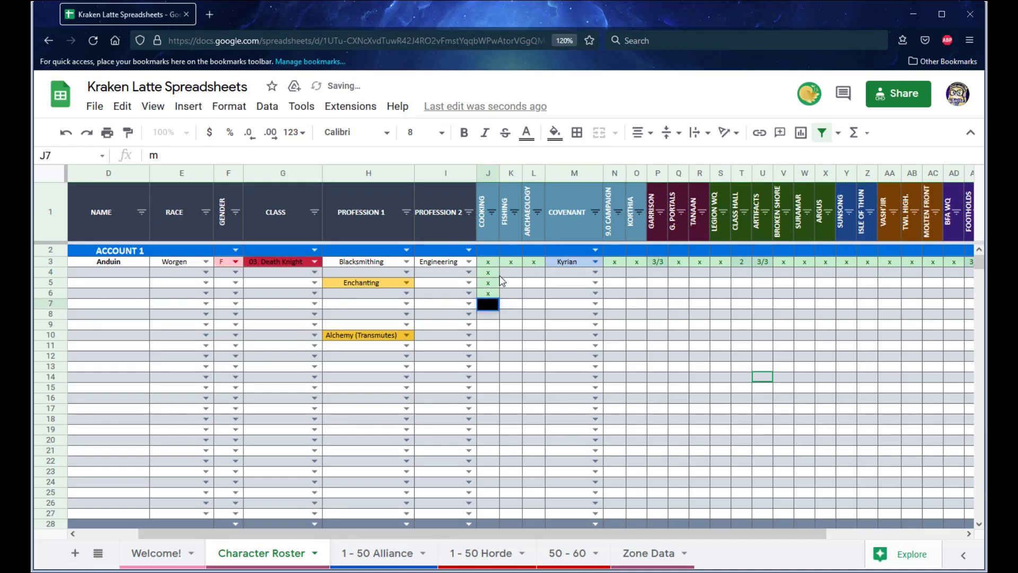
Step: Enter m in J7 and check it against the COOKING header
key(Return)
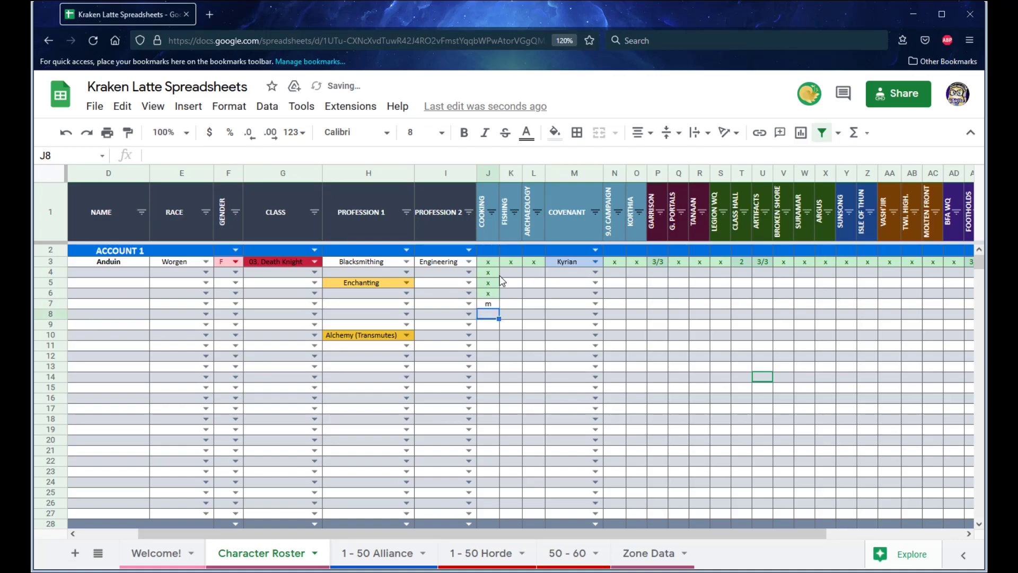
click(498, 303)
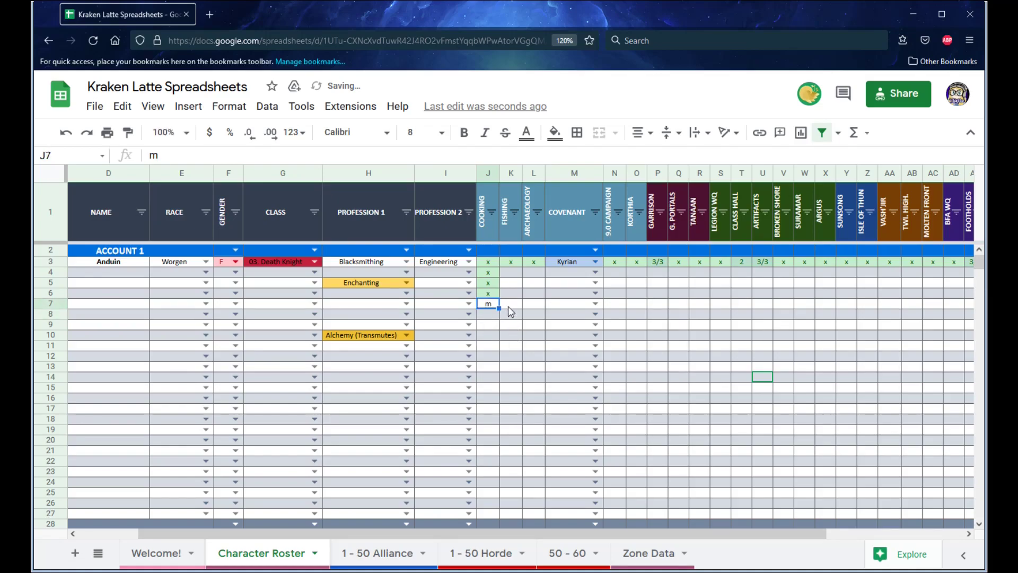
click(511, 293)
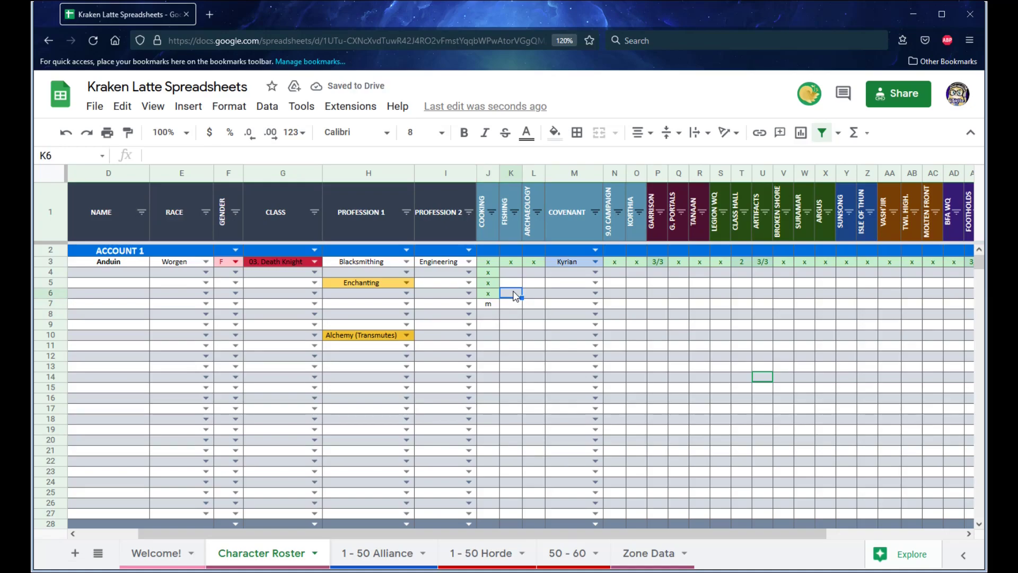
click(487, 223)
click(488, 306)
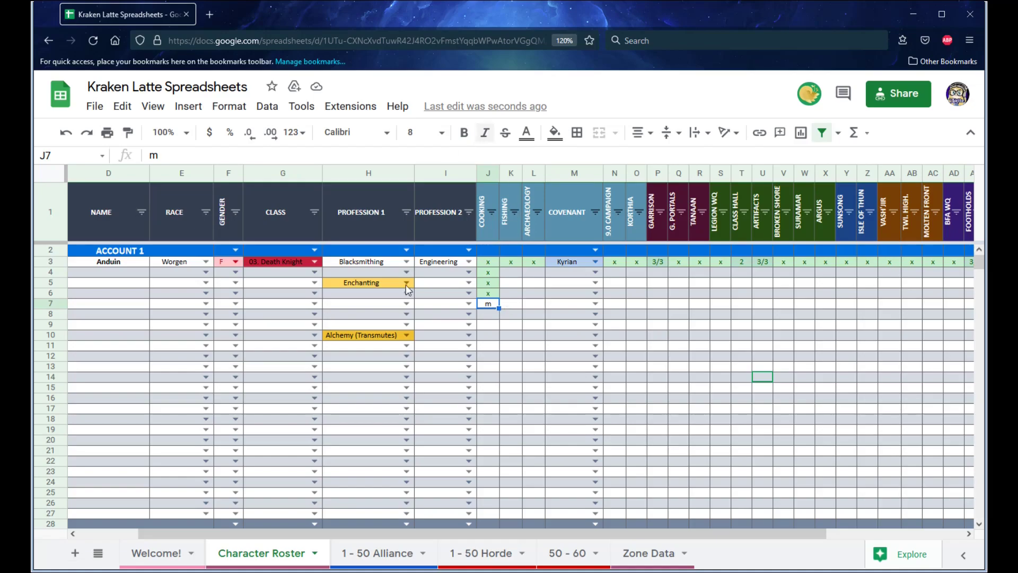
drag(531, 533, 668, 531)
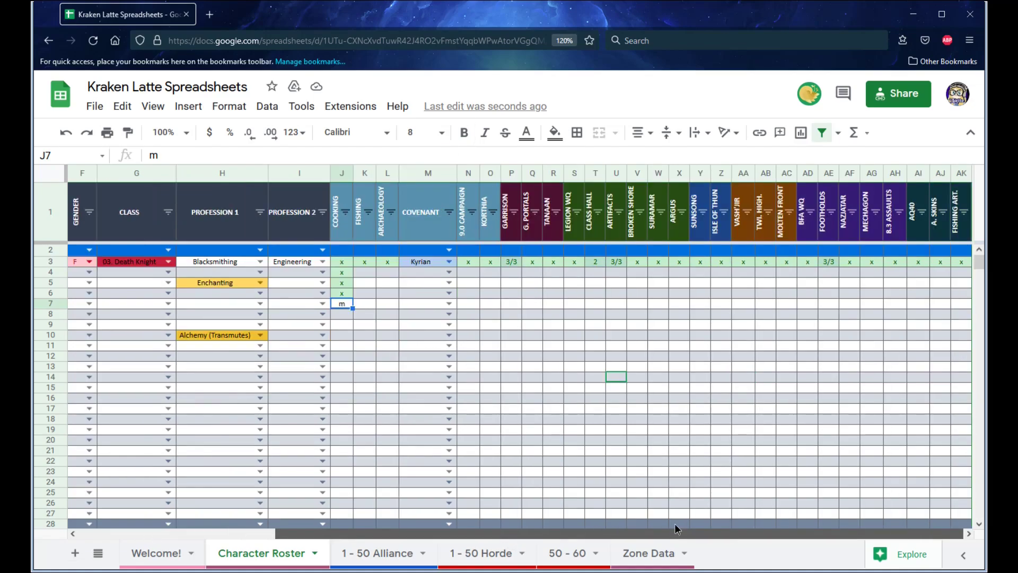
Step: Highlight the Covenant, 9.0 Campaign and Korthia columns, then set M3's covenant to ALL
click(428, 174)
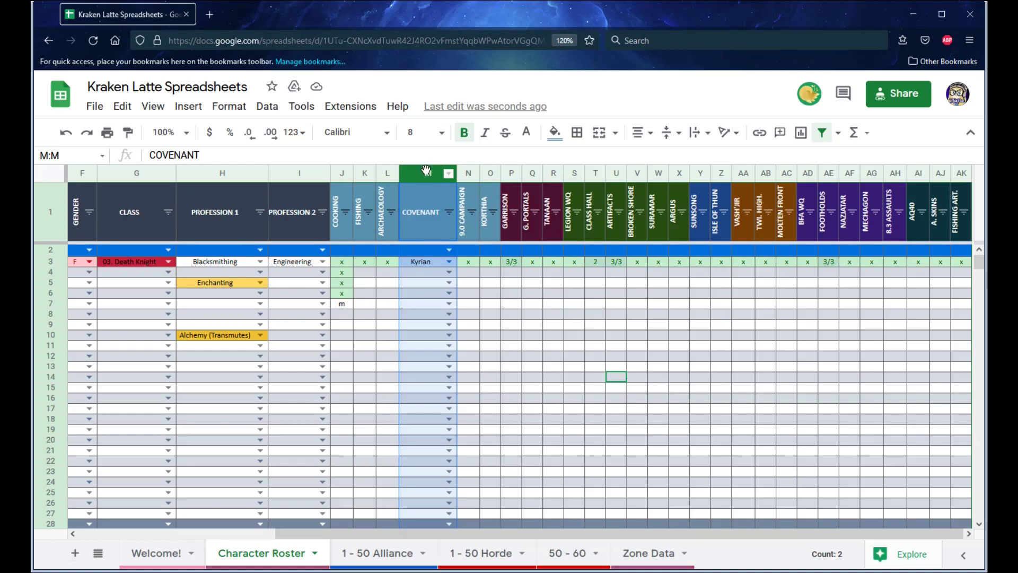
click(468, 174)
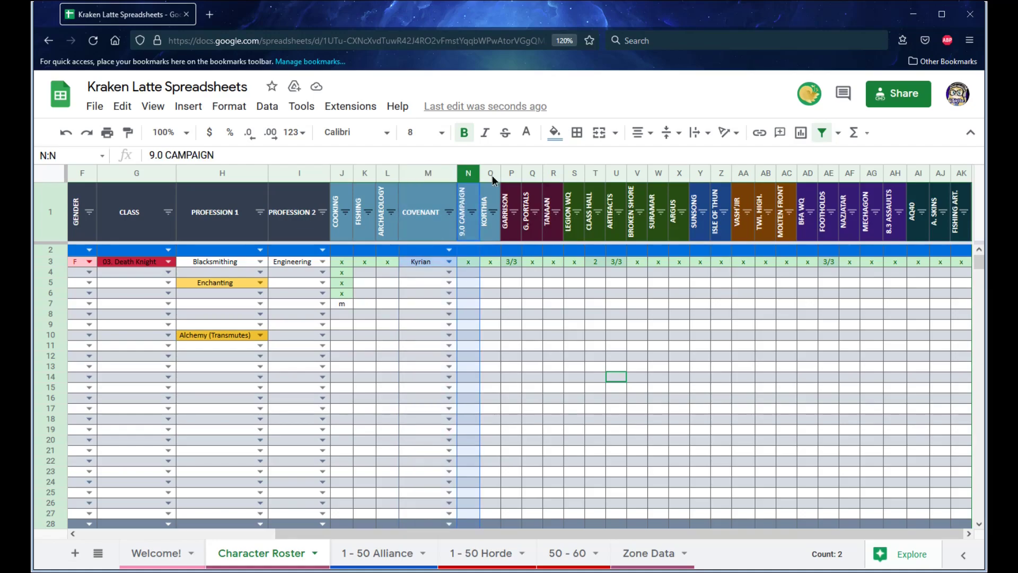
click(491, 175)
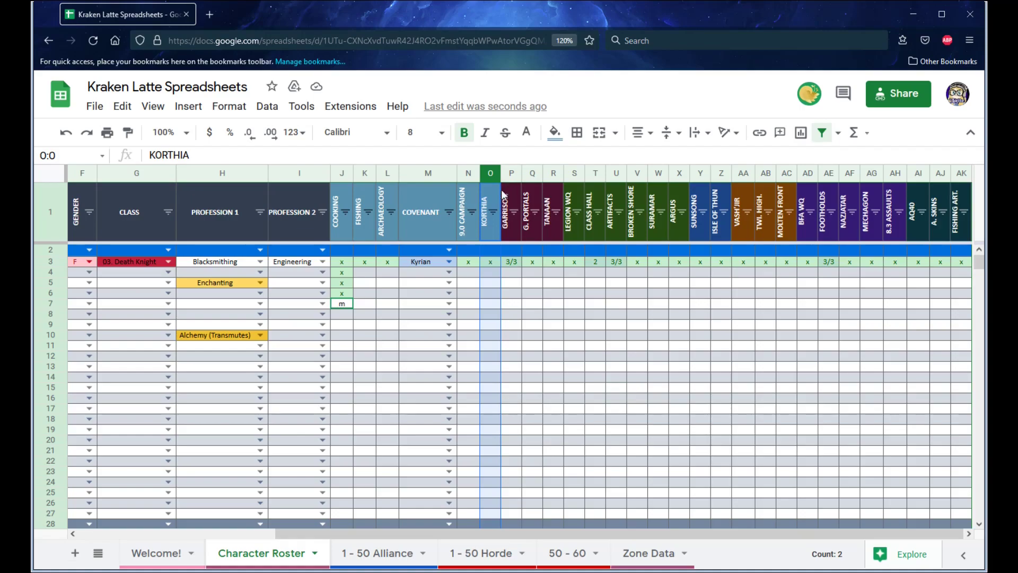
click(429, 172)
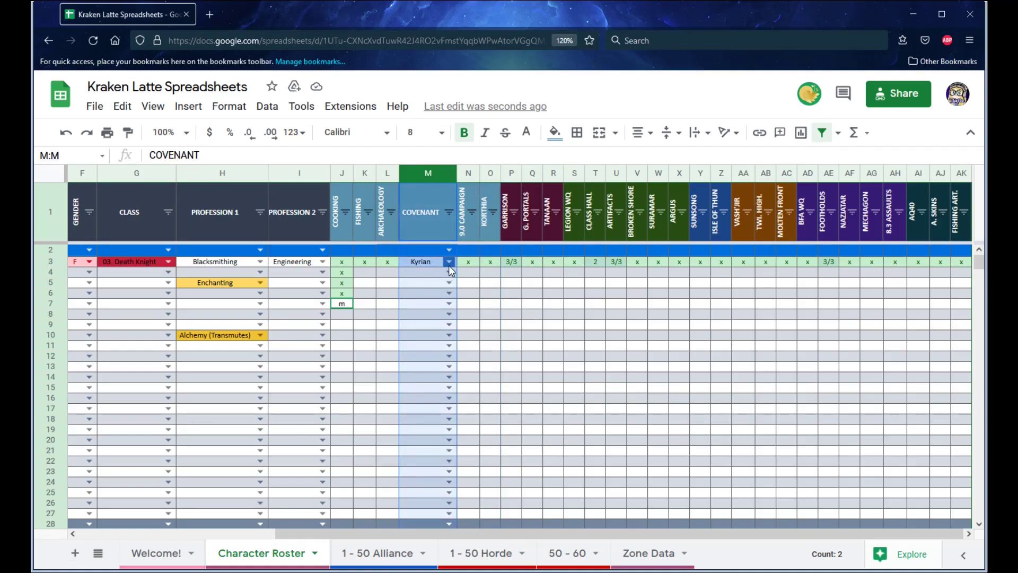
click(449, 263)
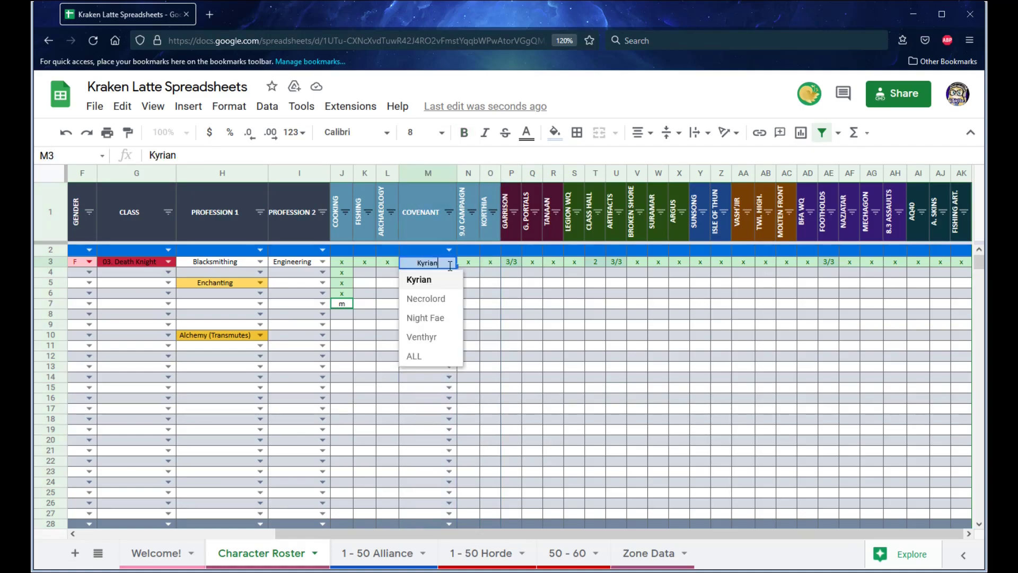
click(424, 360)
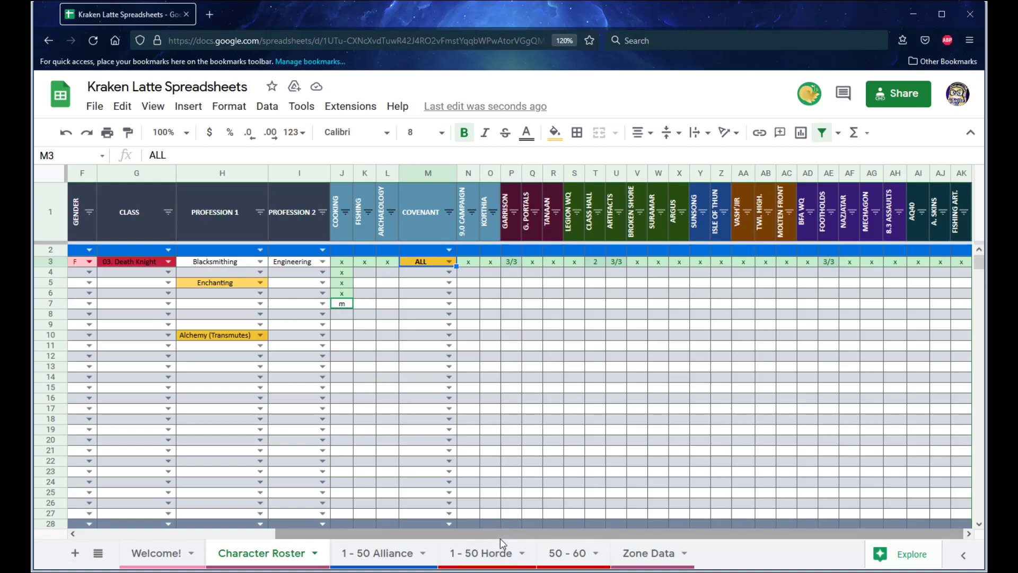
click(470, 232)
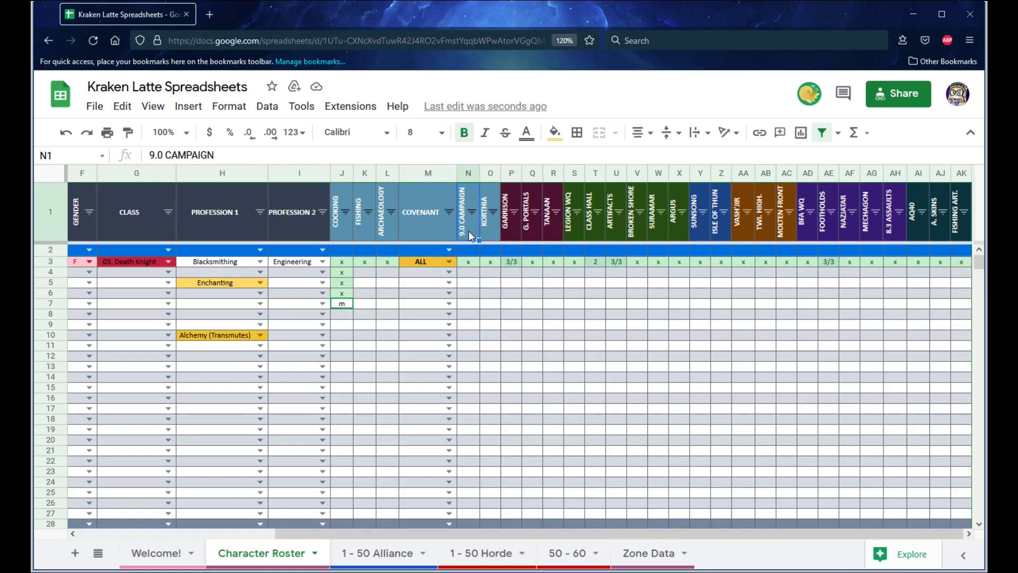
click(469, 272)
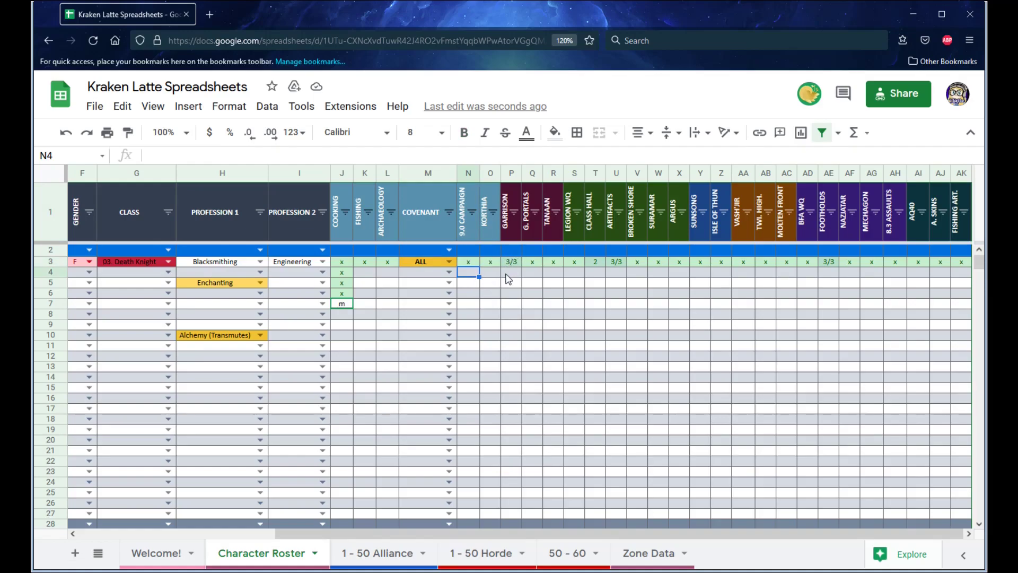
text(x)
key(Return)
text(x)
key(Return)
text(x)
key(Return)
text(x)
key(Return)
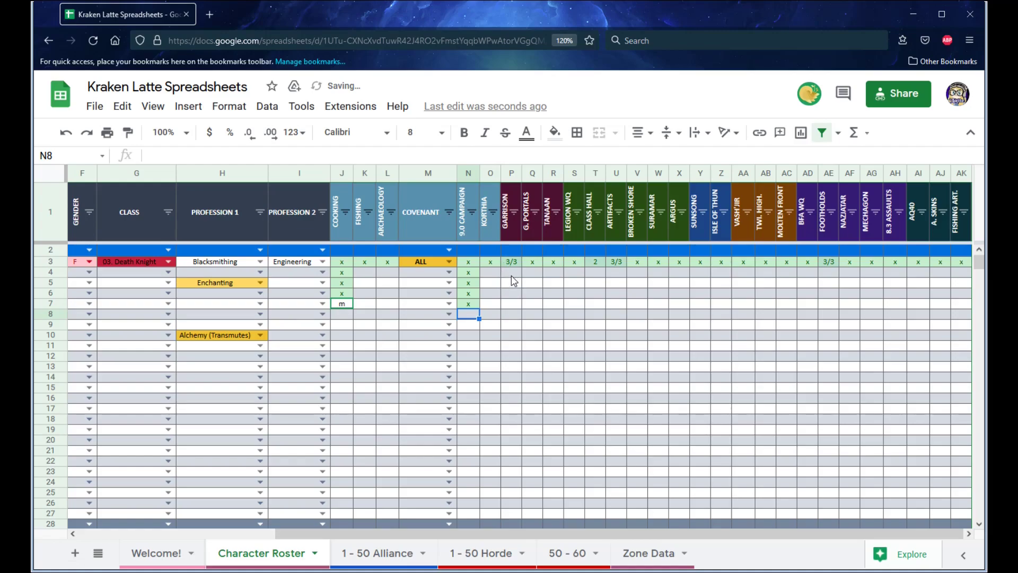
click(512, 274)
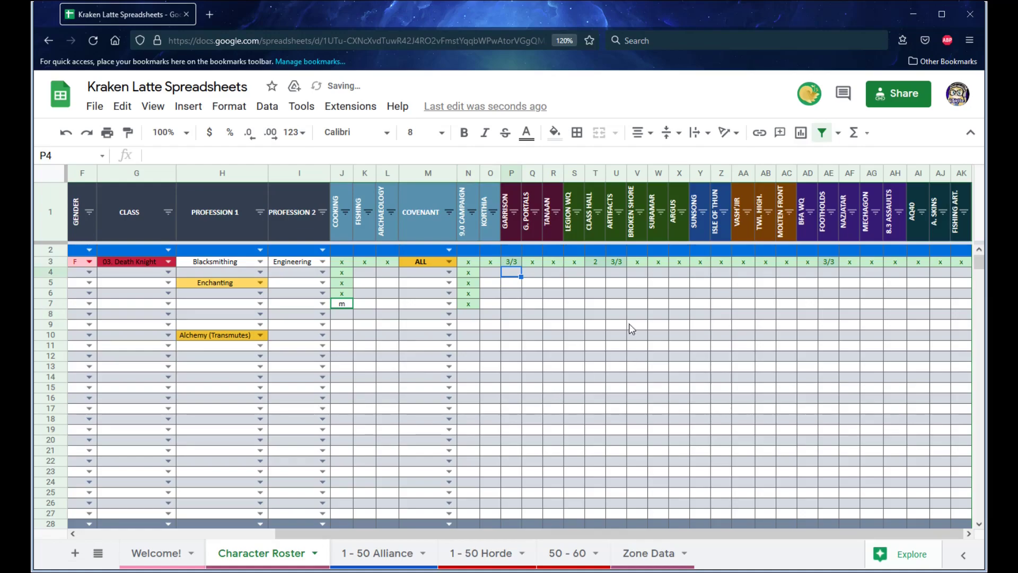
click(617, 273)
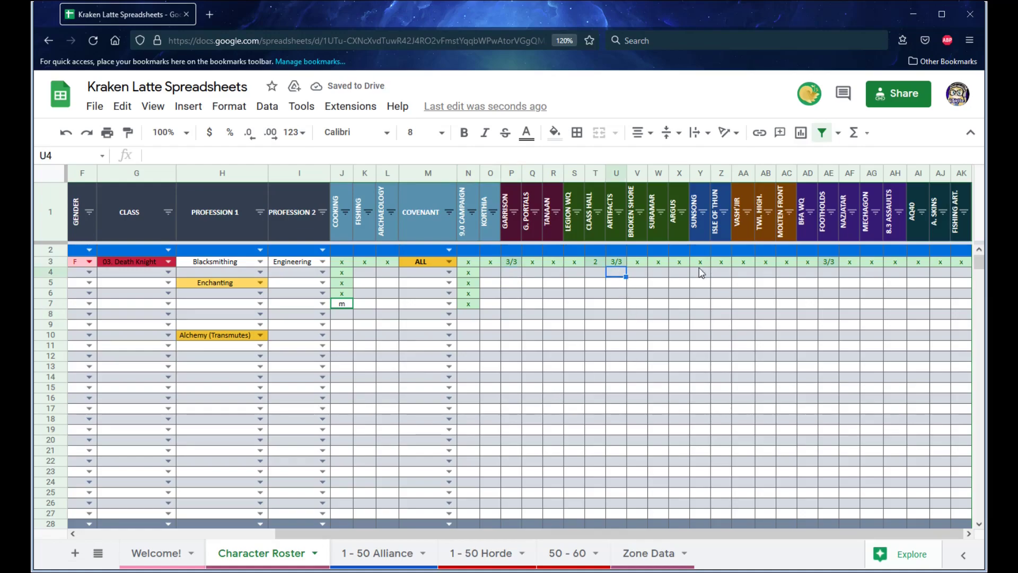
click(834, 274)
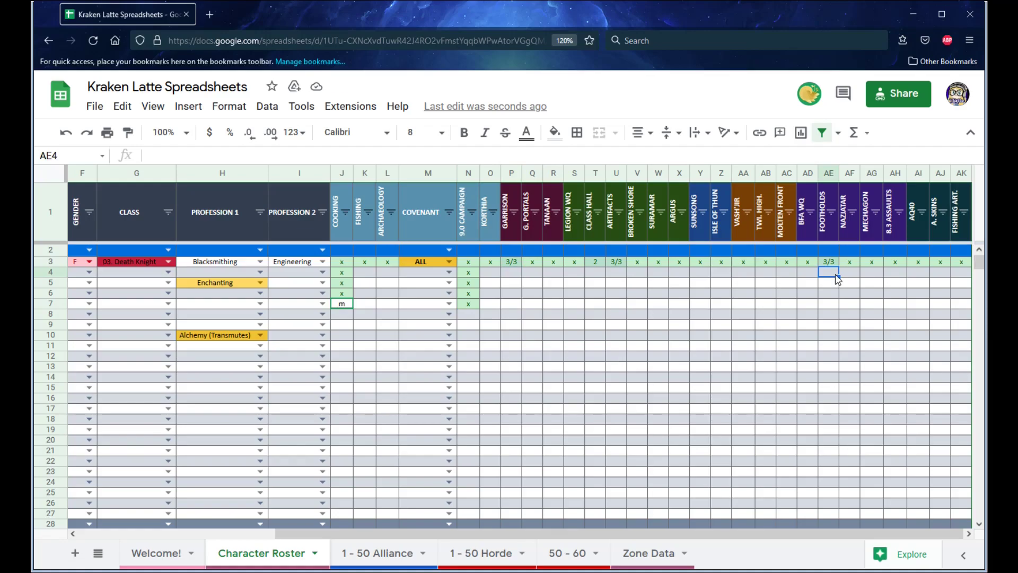
click(512, 274)
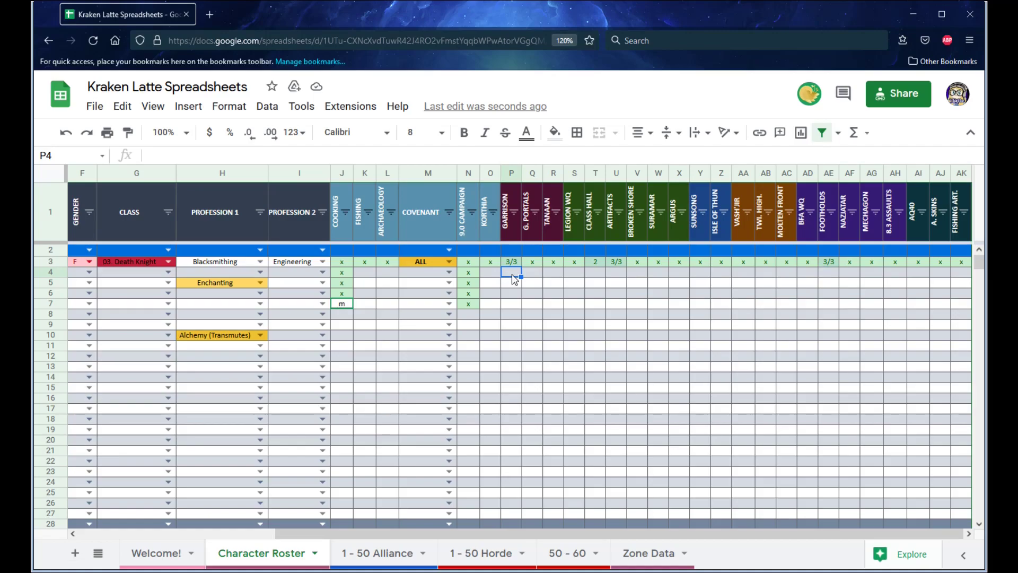
Step: Record Garrison progress 2/3 in P4 and check the Garrison and Artifacts headers
text(2/3)
key(Return)
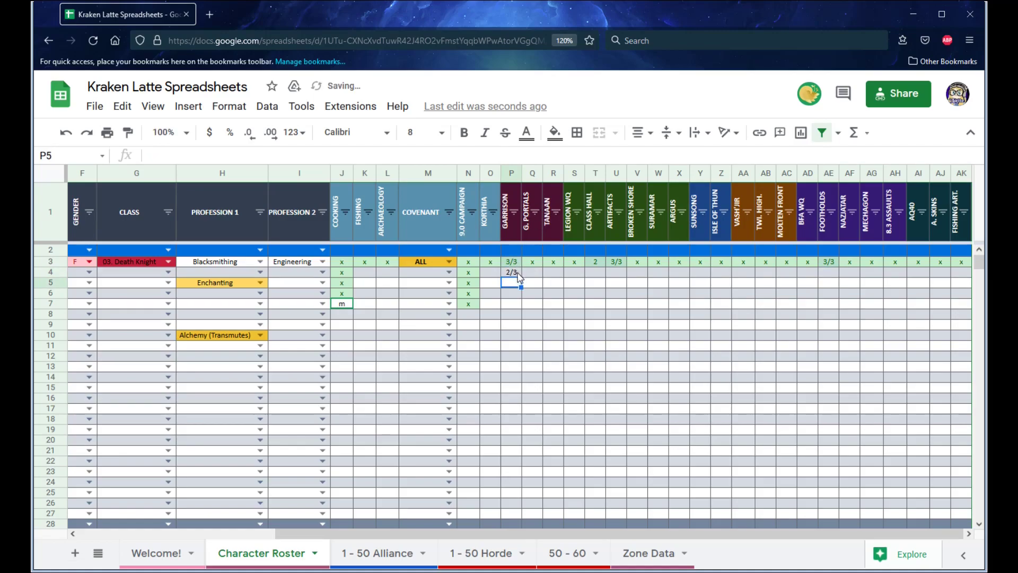
click(533, 271)
click(513, 239)
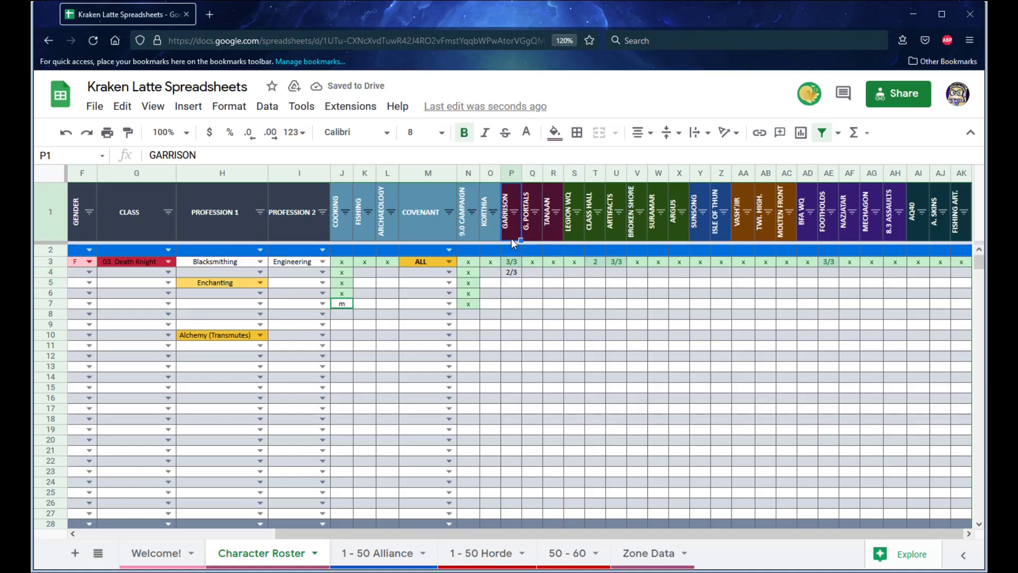
click(617, 233)
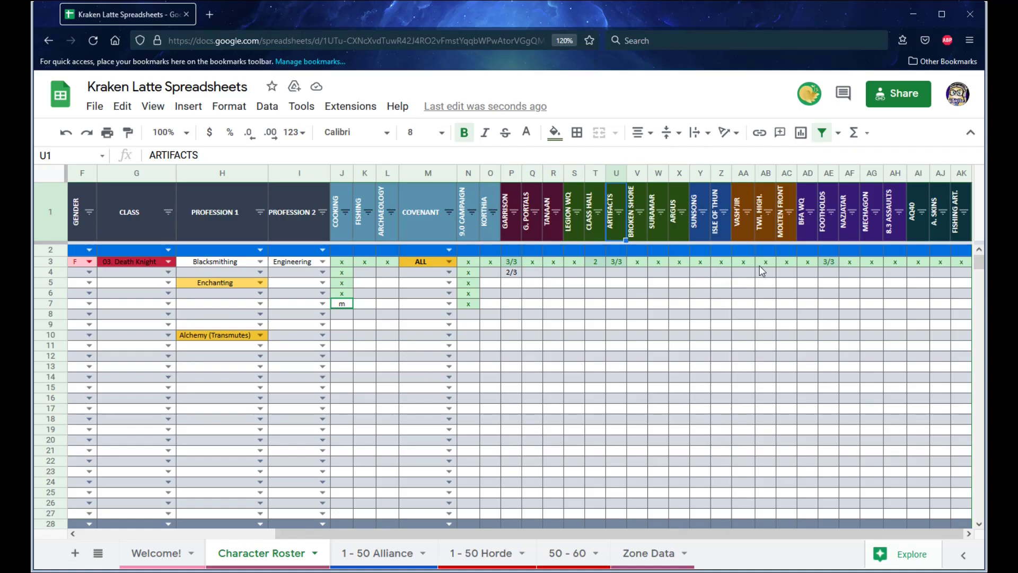
click(826, 273)
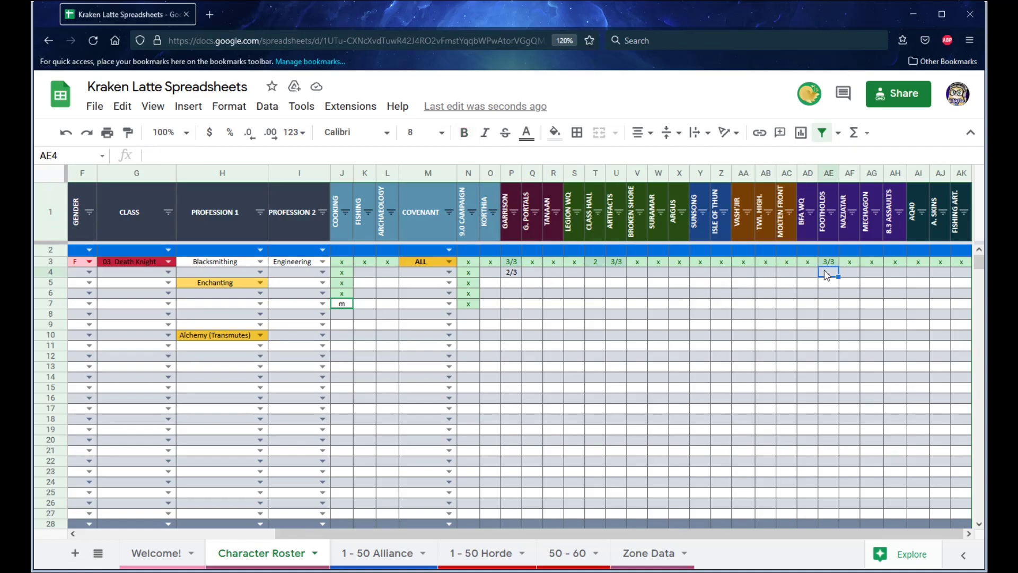
Step: Record 3/3 in P5, verify both stored values, and move to Class Hall row 4
click(517, 285)
text(3/3)
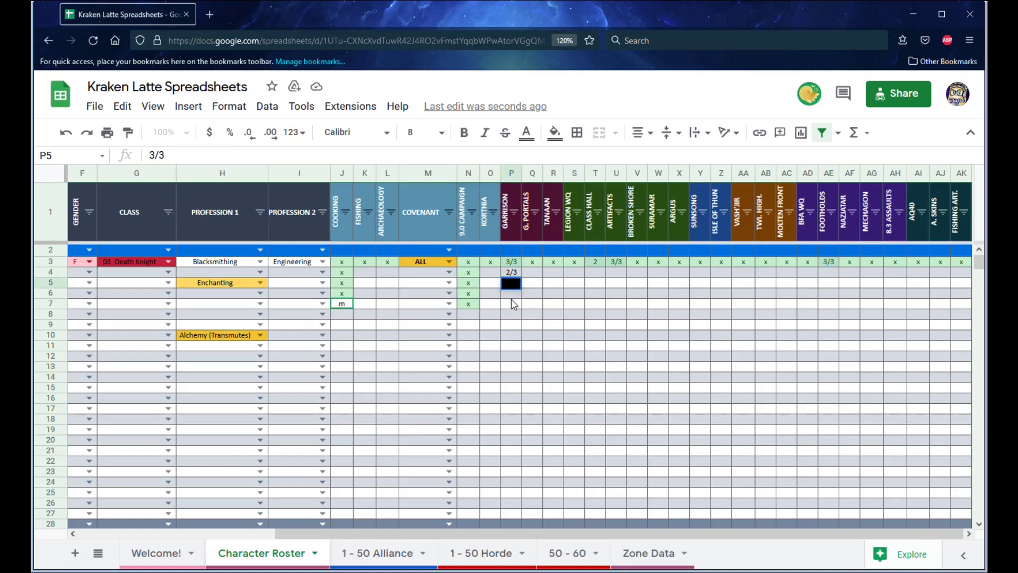
key(Return)
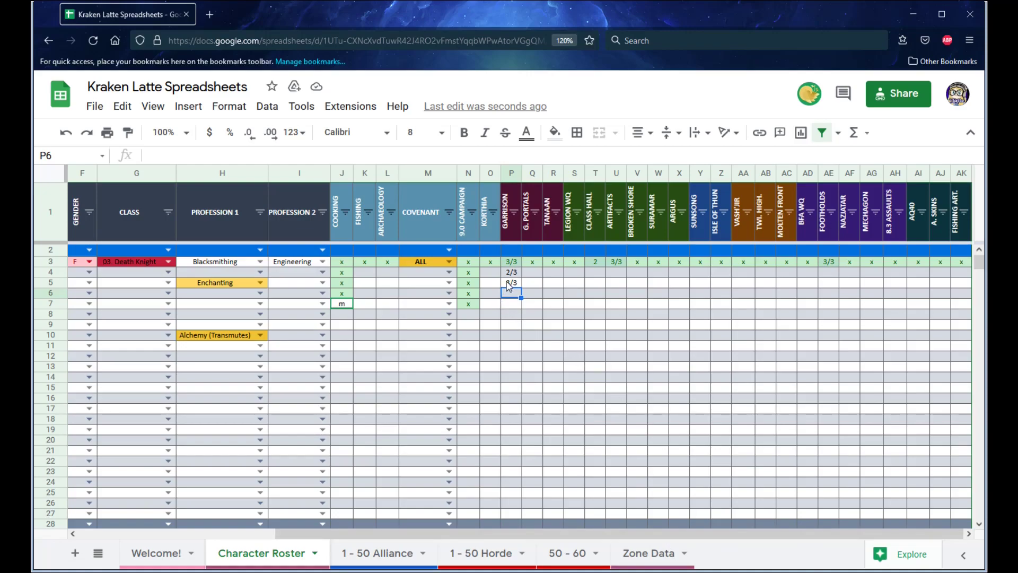
click(511, 272)
click(513, 283)
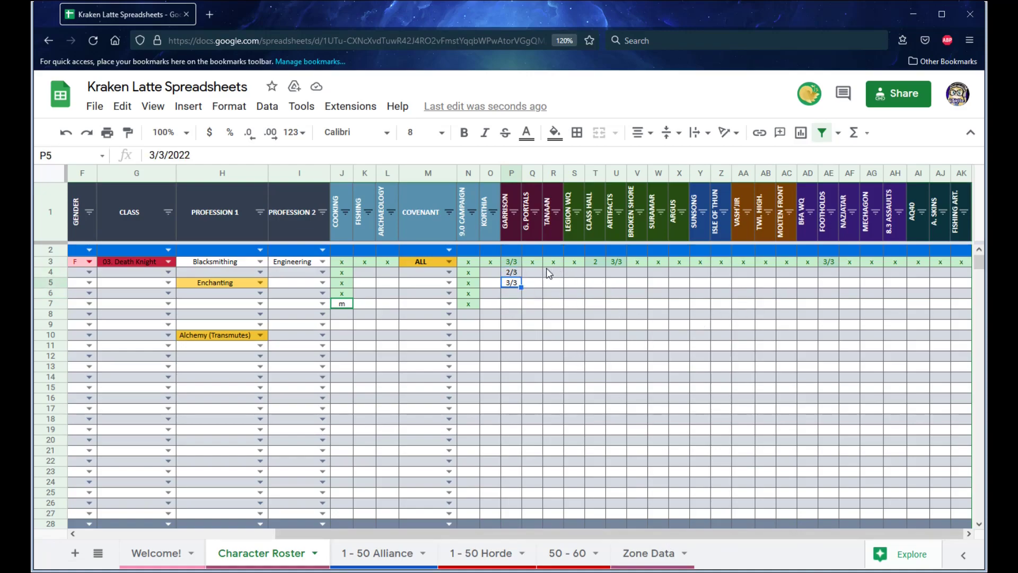
click(616, 273)
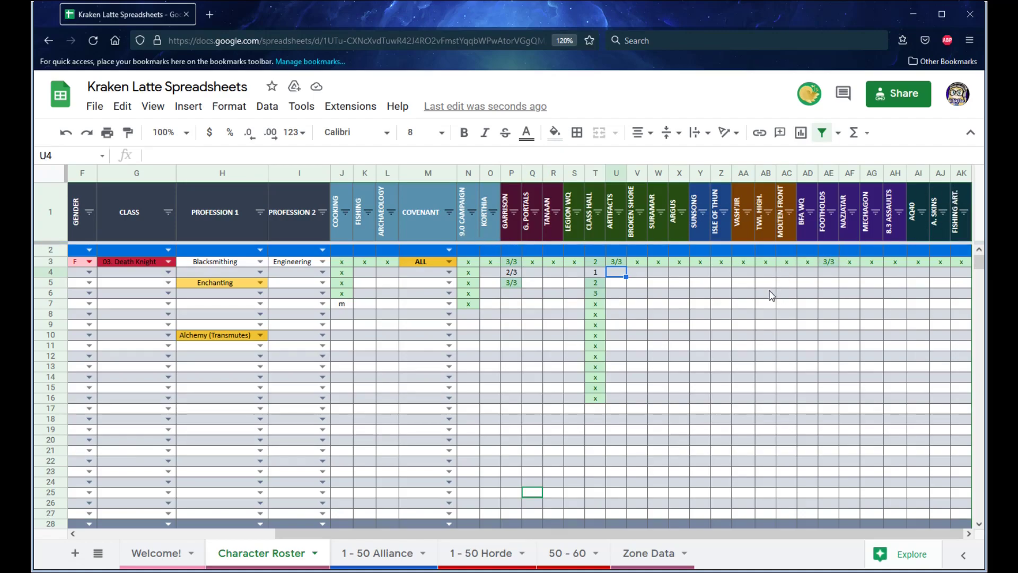
Step: Insert one empty column to the right of ARGUS
click(678, 169)
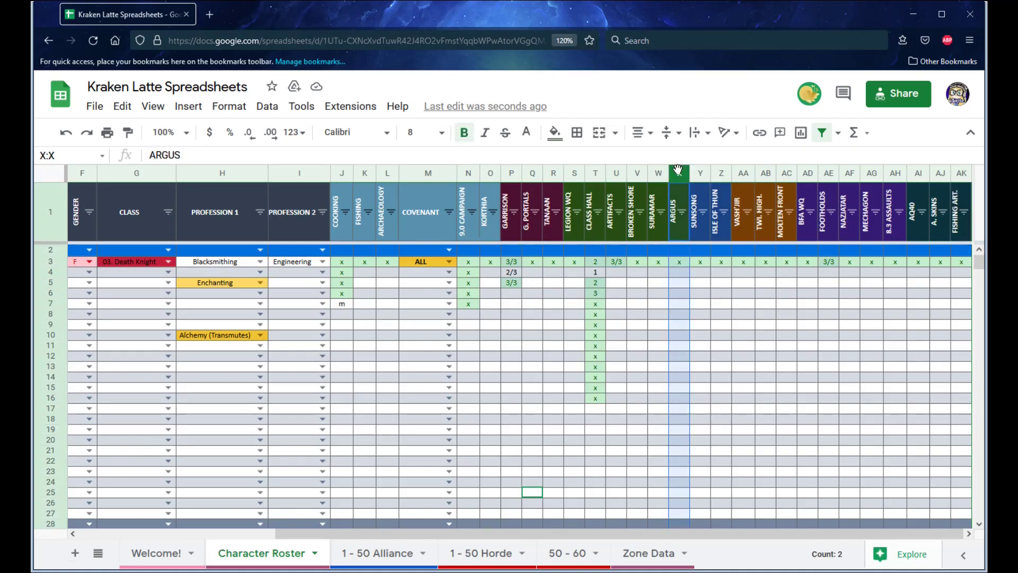
right_click(678, 170)
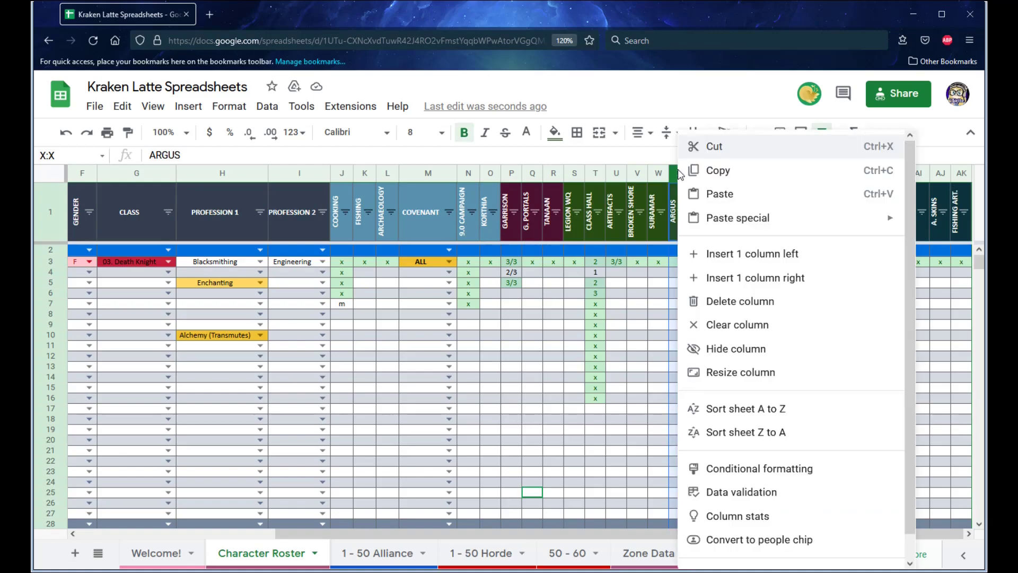
click(808, 278)
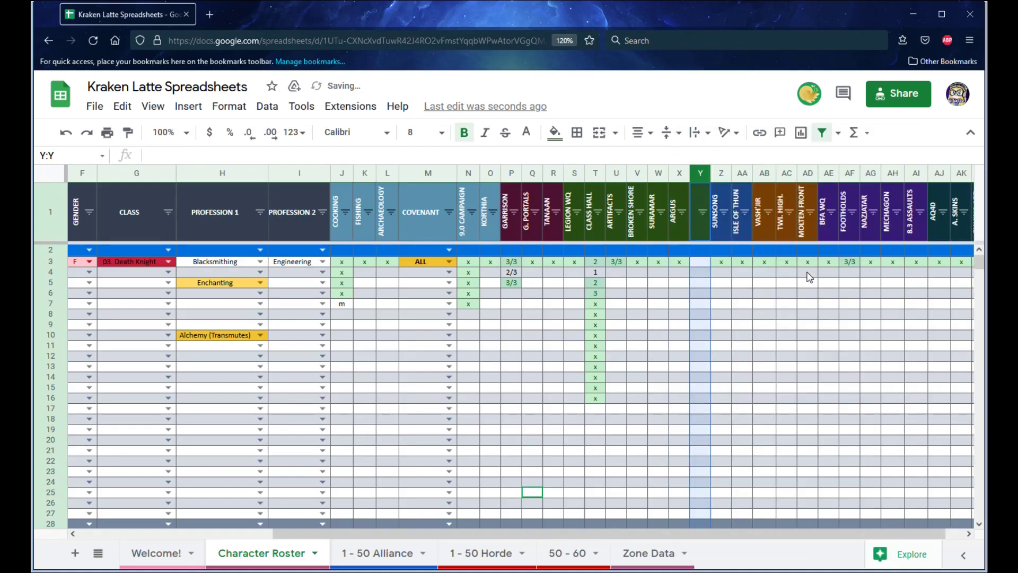
click(699, 219)
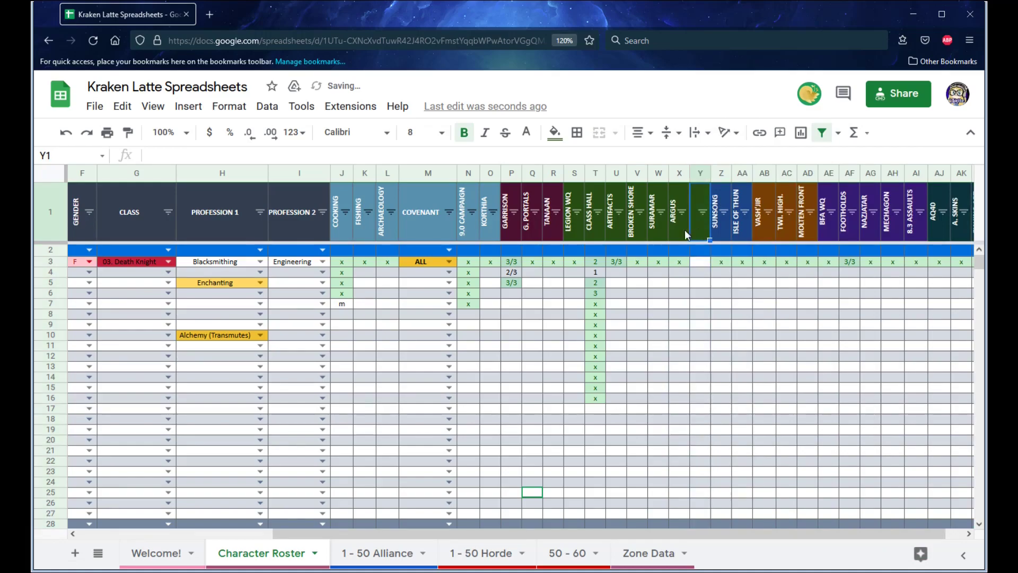
click(681, 234)
Step: Enter x in row 3 of the new column, matching ARGUS's x
click(679, 262)
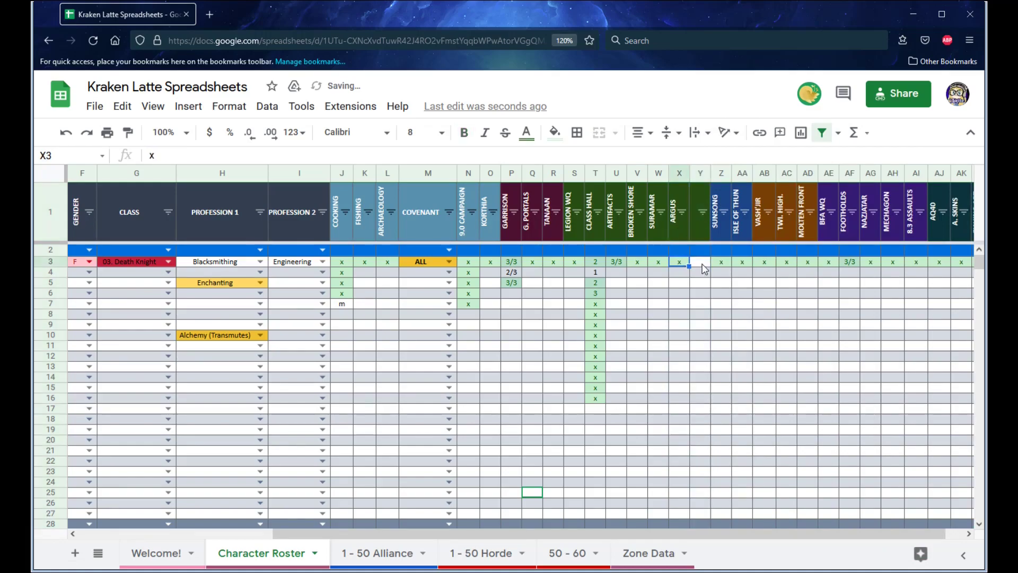
click(701, 265)
text(x)
key(Return)
click(702, 237)
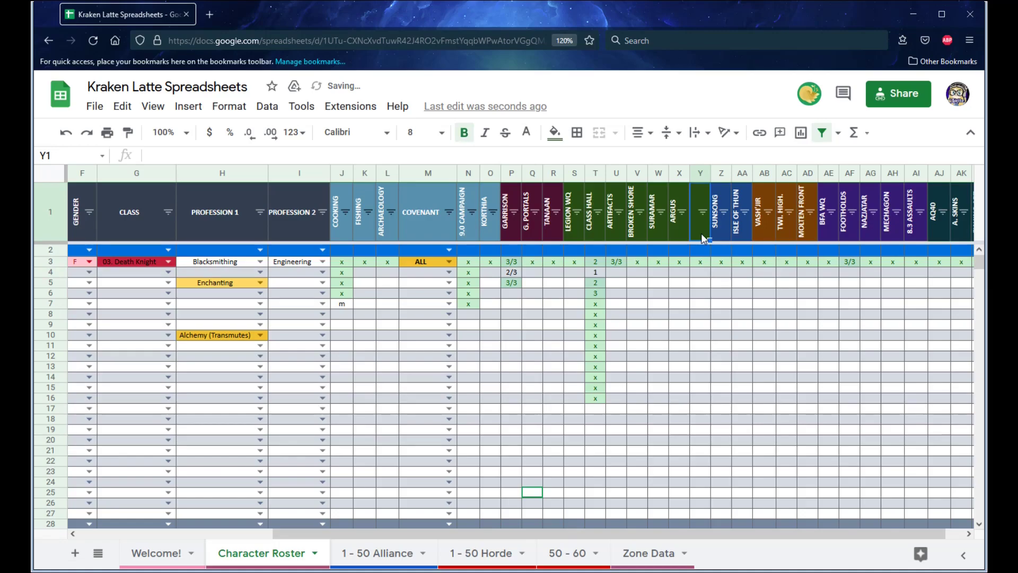
Step: Check the TWI. HIGH., VASH'JIR, MOLTEN FRONT and AQ40 column headers, scrolling right
click(790, 233)
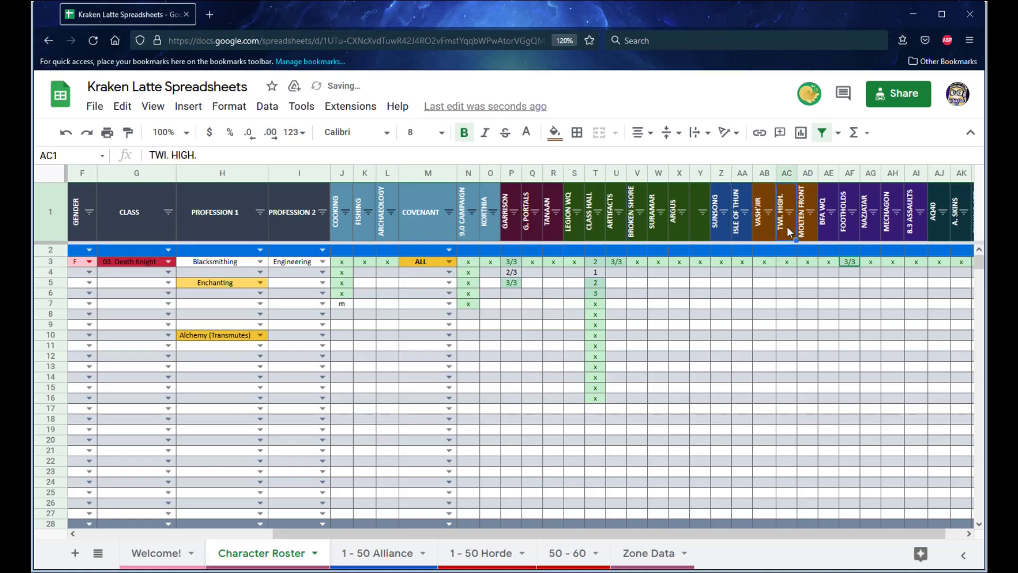
click(763, 227)
click(783, 232)
click(805, 235)
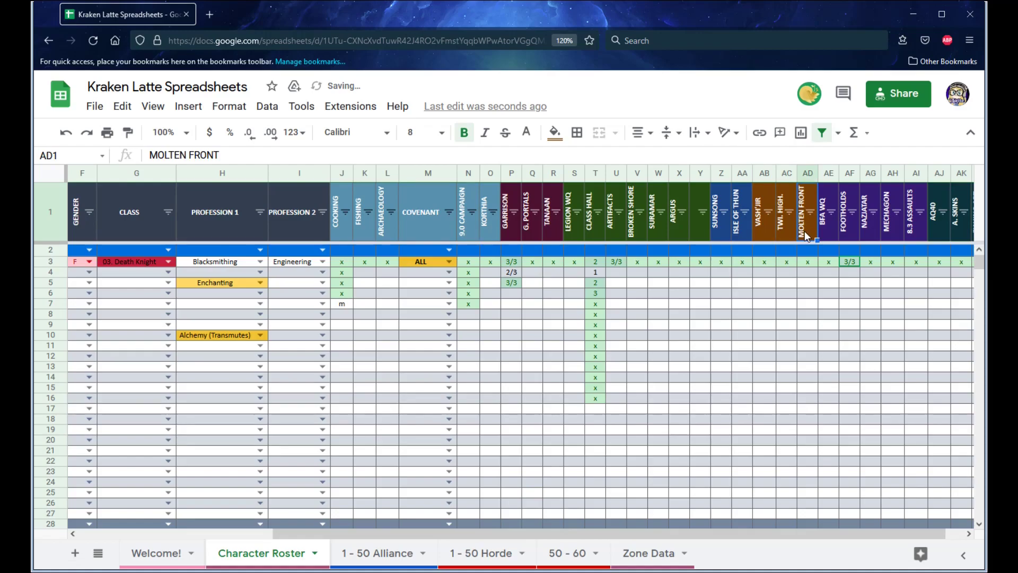
click(941, 233)
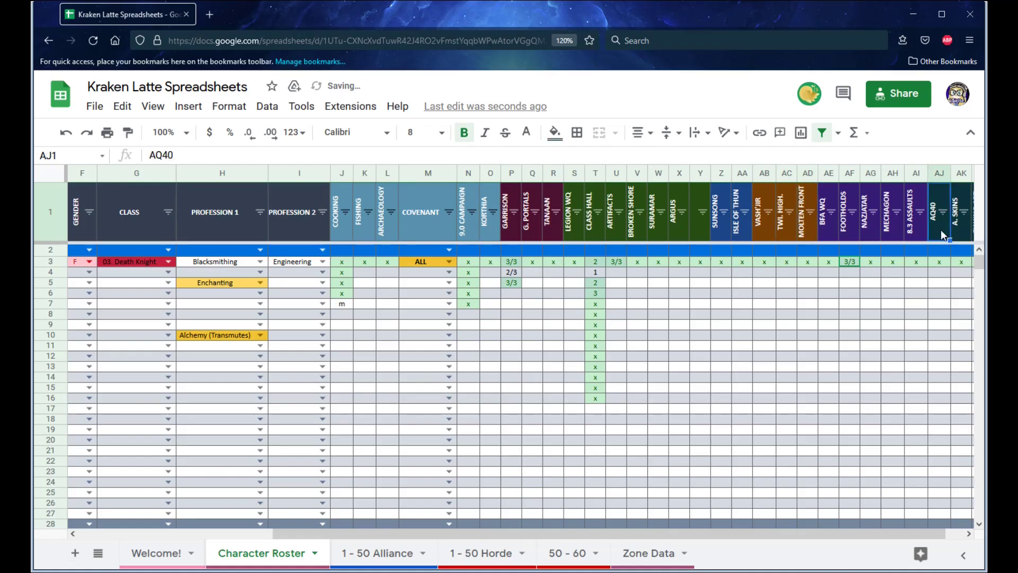
drag(918, 535, 934, 535)
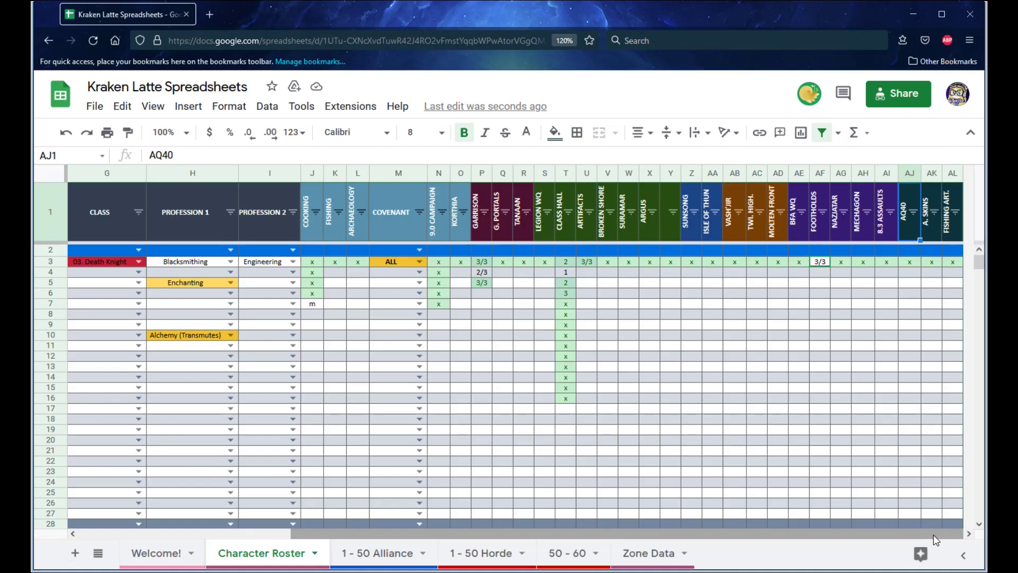
Step: Enter x in the AQ40 cells for rows 5 and 6, then select row 4's A. SKINS and FISHING ART. cells
click(910, 287)
text(x)
key(Return)
key(Return)
click(910, 293)
text(x)
key(Return)
click(937, 270)
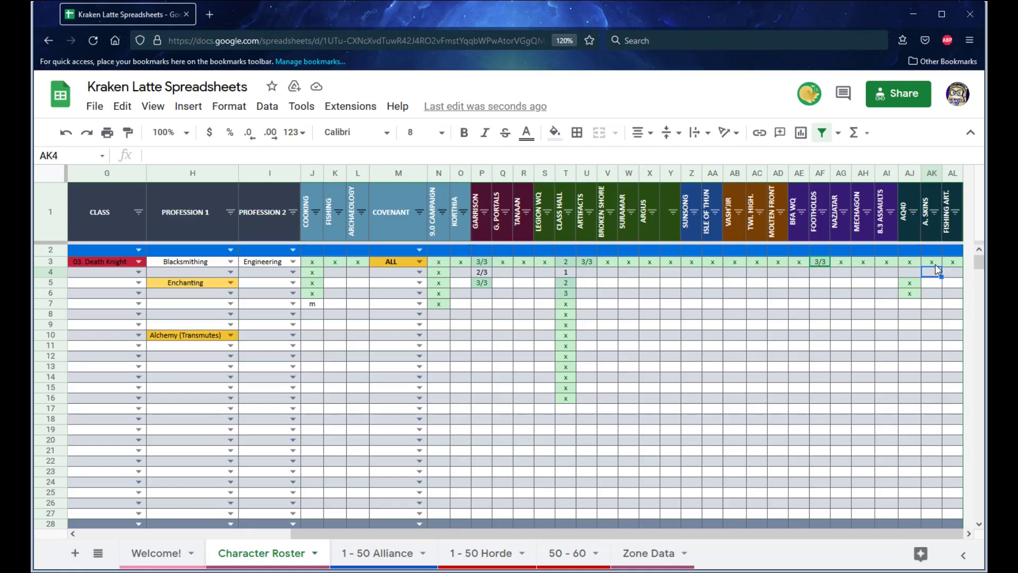
click(950, 275)
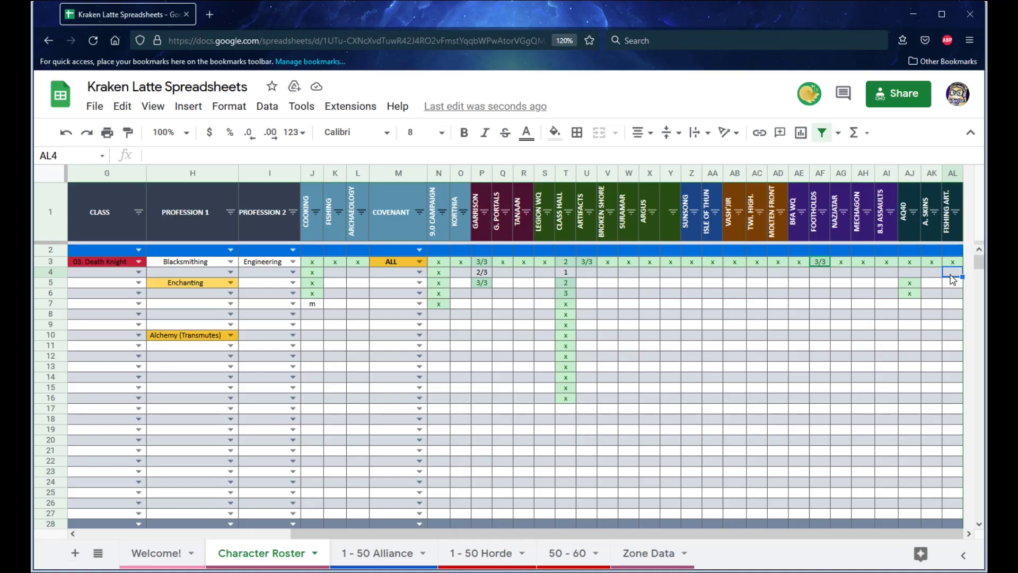
scroll(932, 509, left, 5)
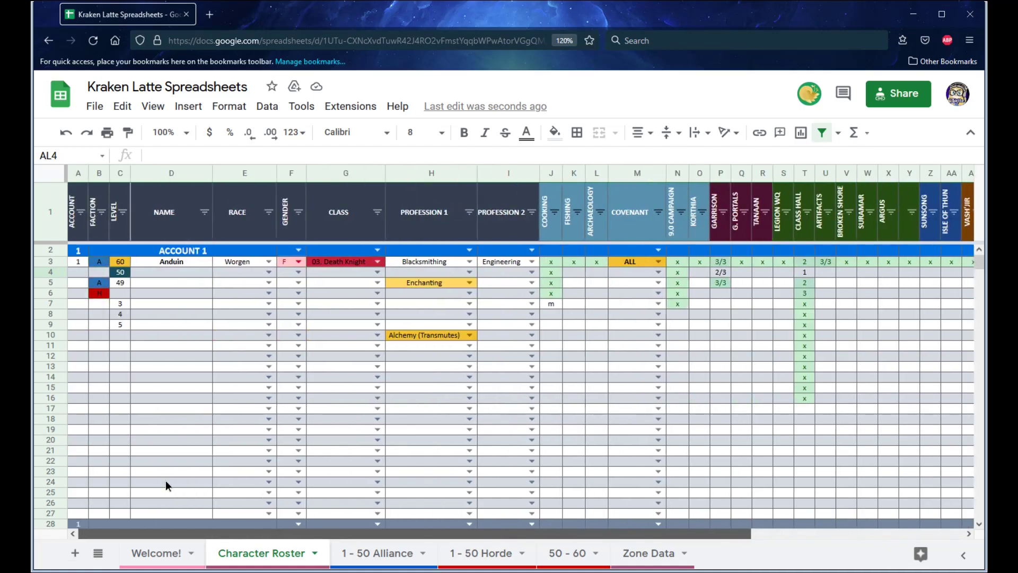
scroll(465, 486, right, 5)
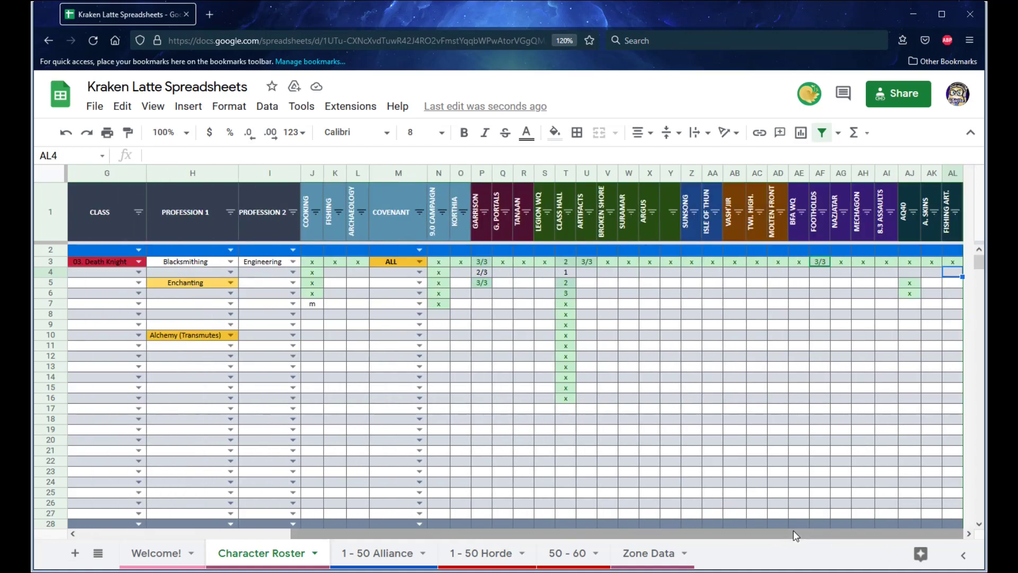
drag(794, 530, 489, 528)
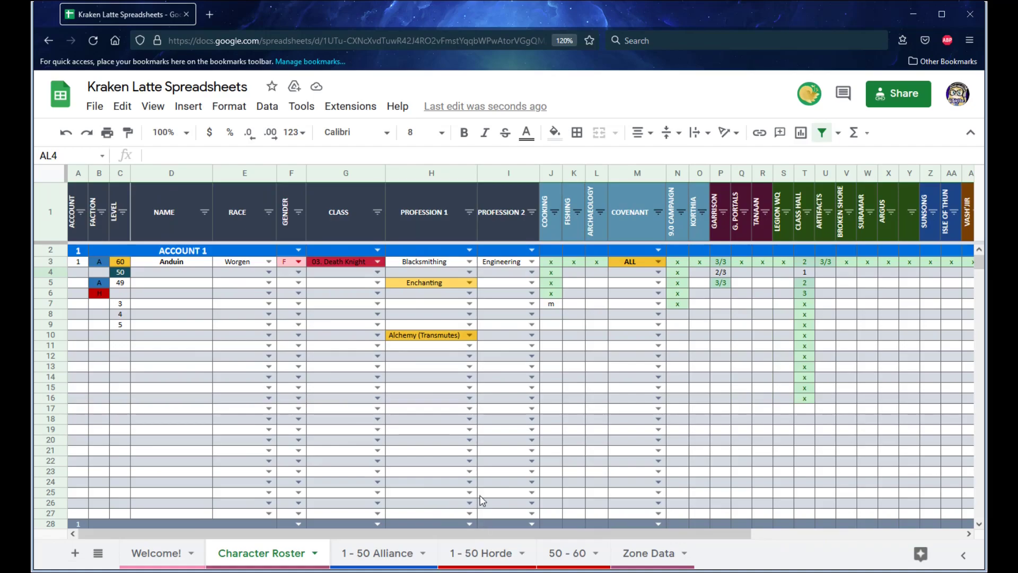
drag(485, 533, 736, 533)
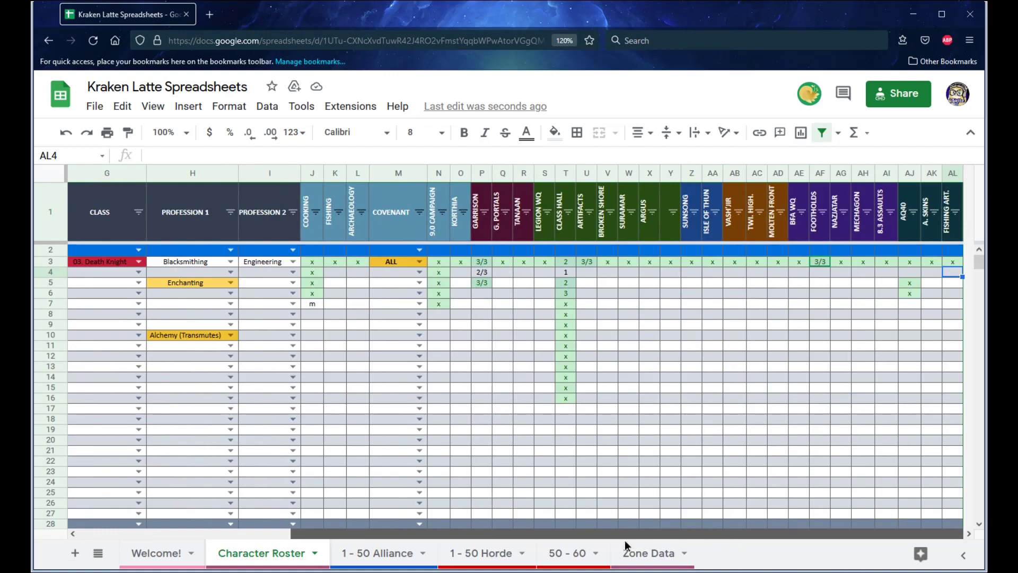
drag(602, 540, 418, 536)
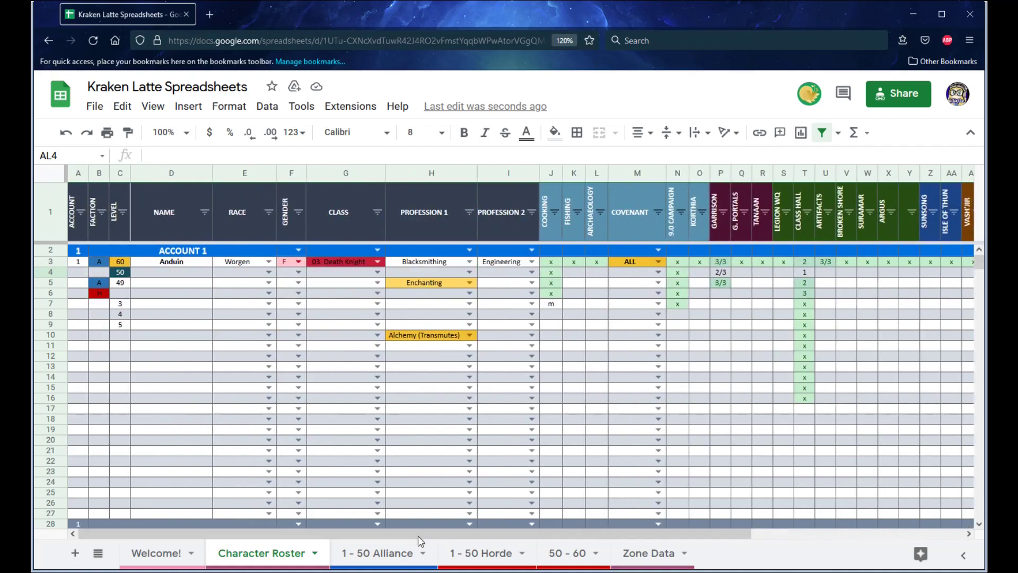
drag(418, 535, 654, 543)
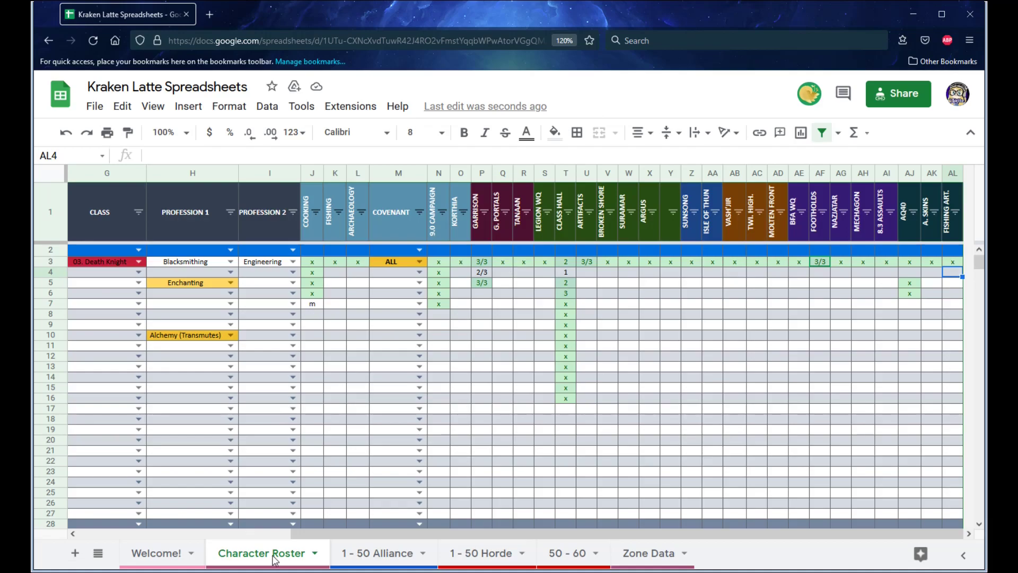
Step: Browse the 1 - 50 Alliance, 1 - 50 Horde and 50 - 60 leveling guide sheets
click(351, 564)
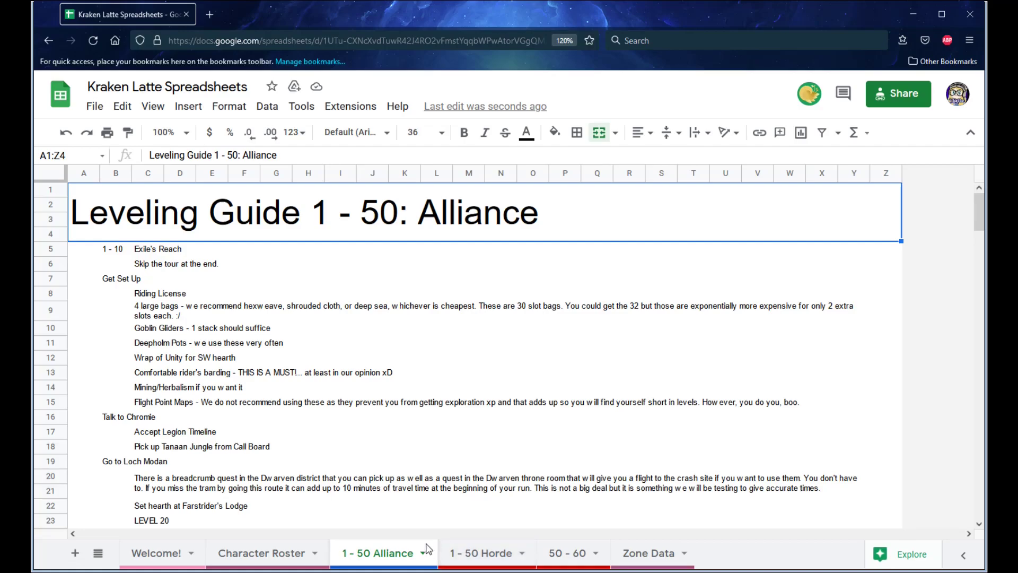
click(490, 557)
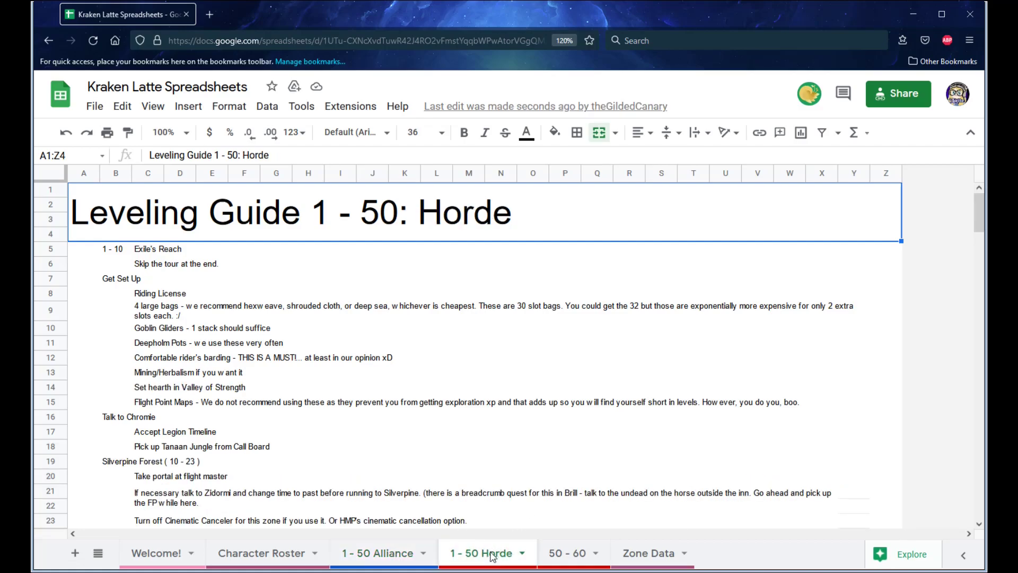
click(561, 557)
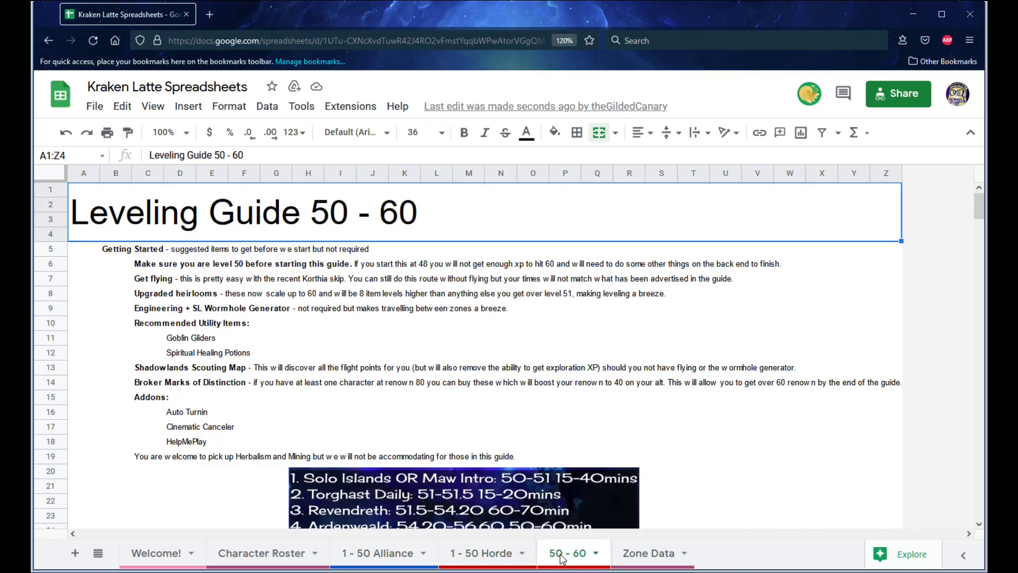
Step: Return to the 1 - 50 Alliance guide and scroll down through its contents
click(407, 555)
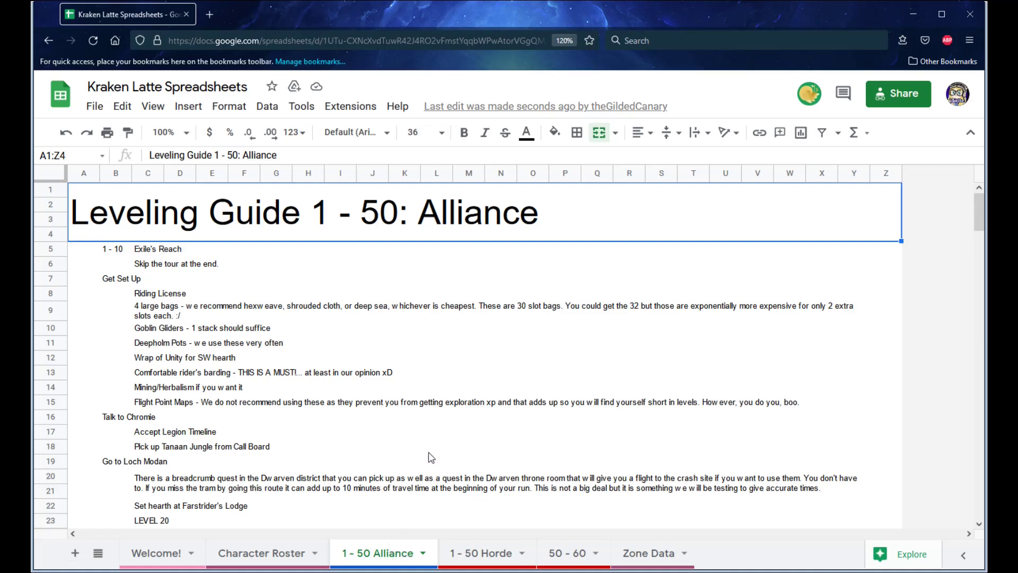
scroll(479, 354, down, 2)
scroll(479, 356, down, 10)
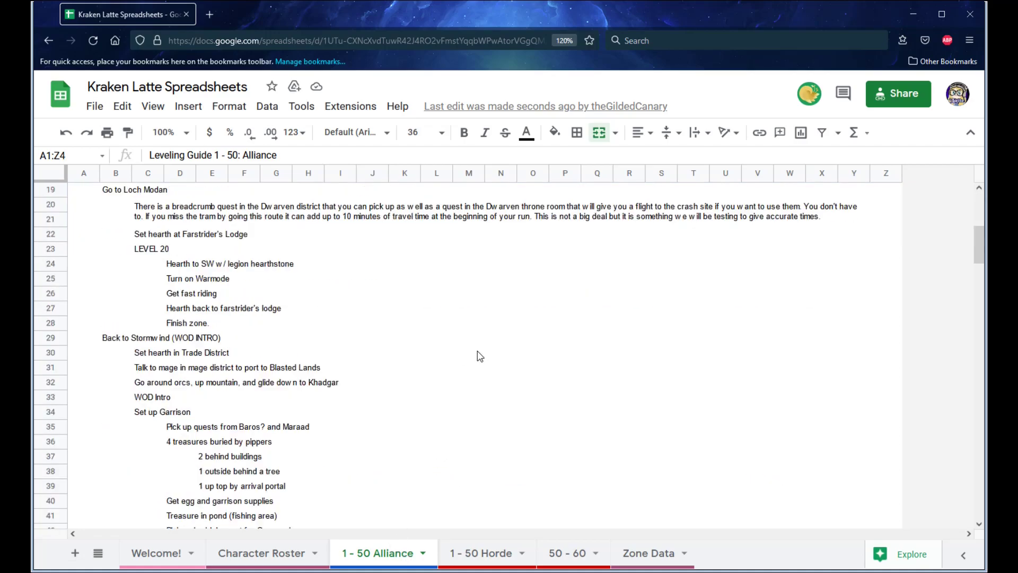
scroll(478, 355, down, 9)
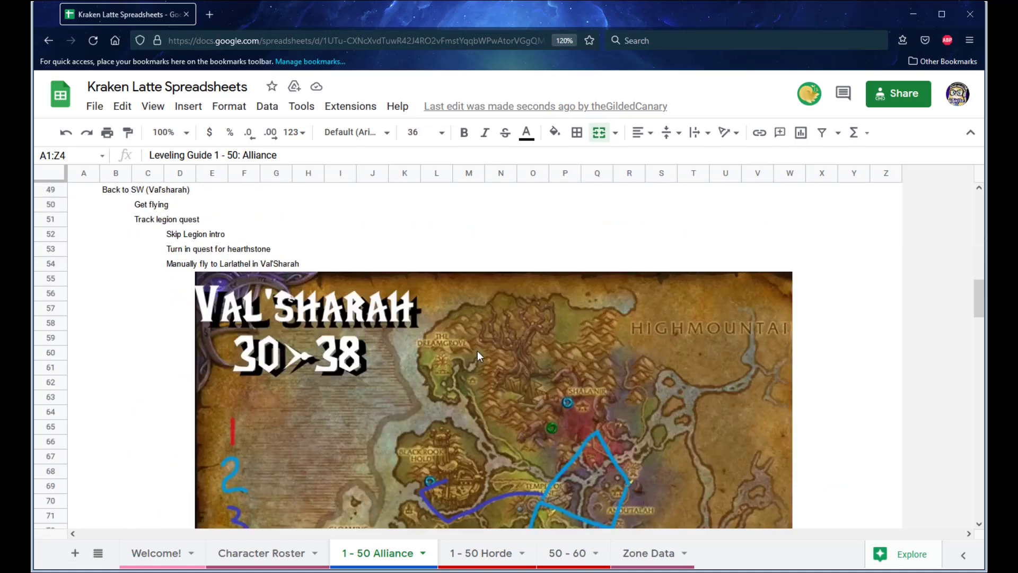
scroll(480, 356, down, 2)
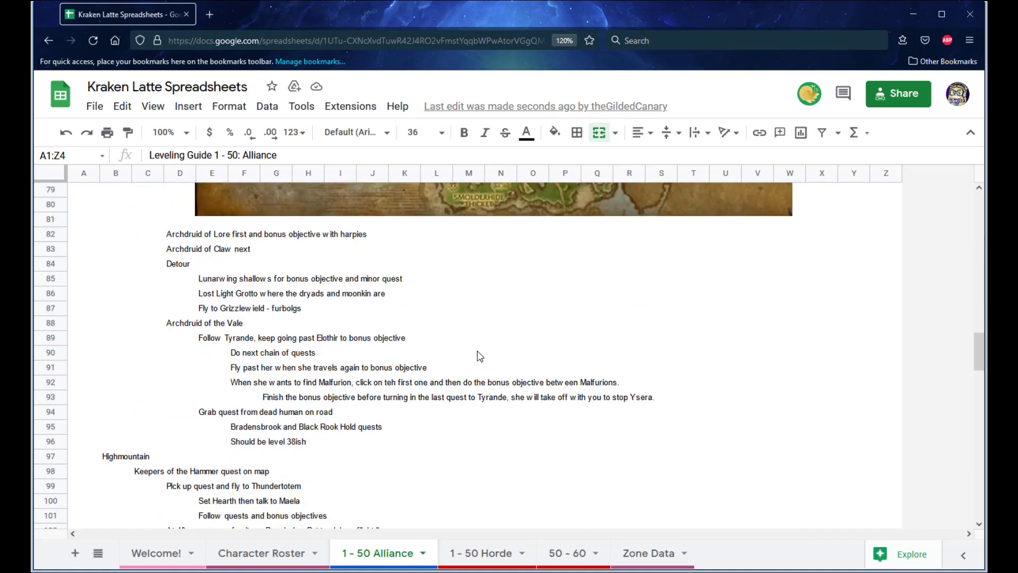
scroll(480, 356, down, 2)
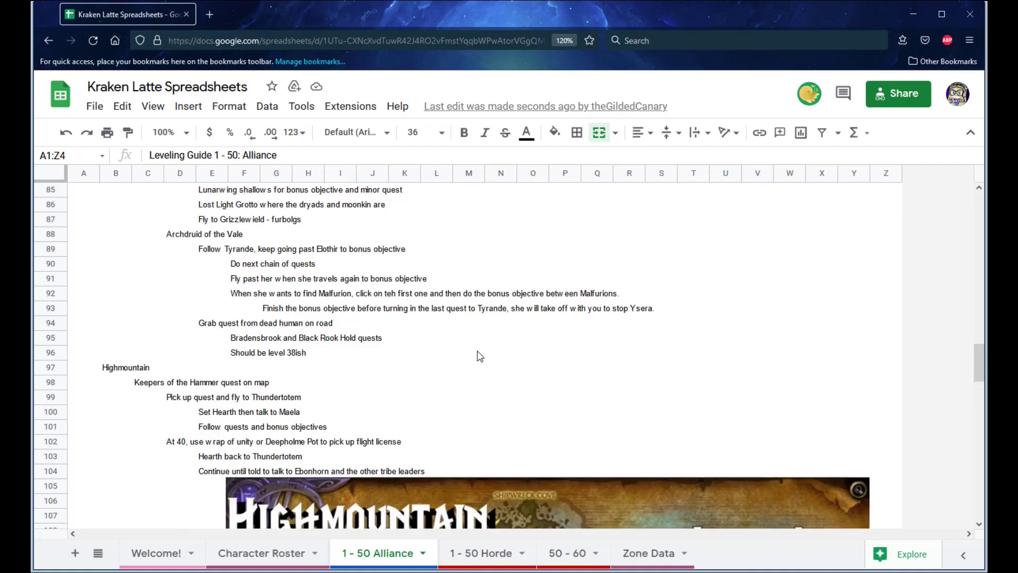
scroll(479, 354, down, 4)
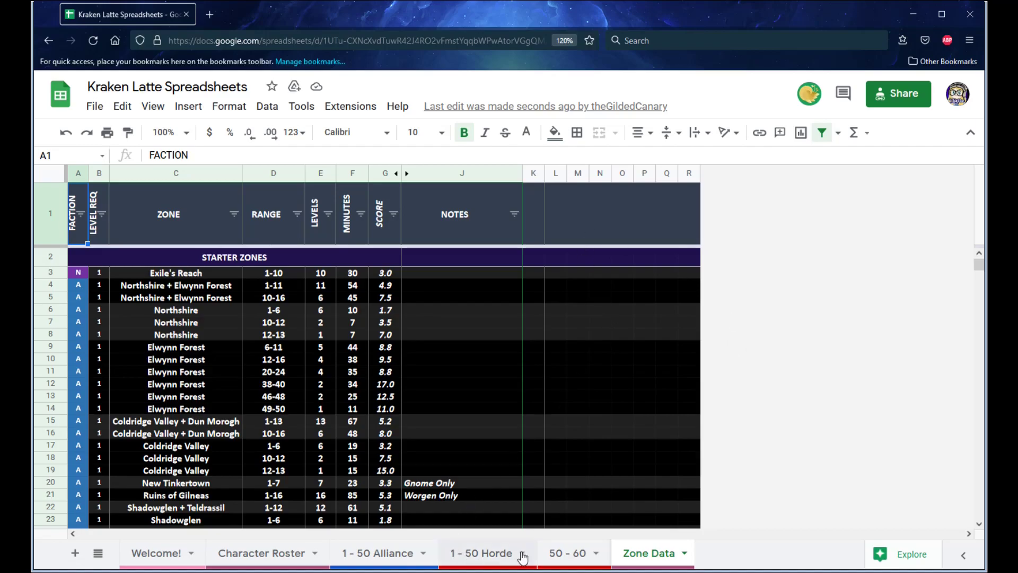
click(376, 554)
click(651, 555)
scroll(657, 369, down, 2)
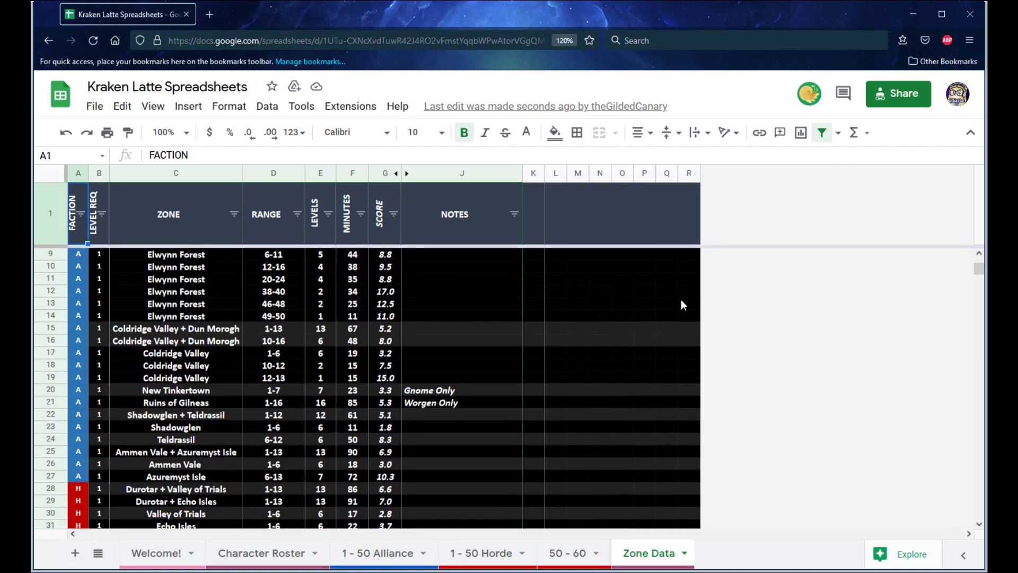
scroll(672, 313, down, 4)
scroll(672, 315, down, 20)
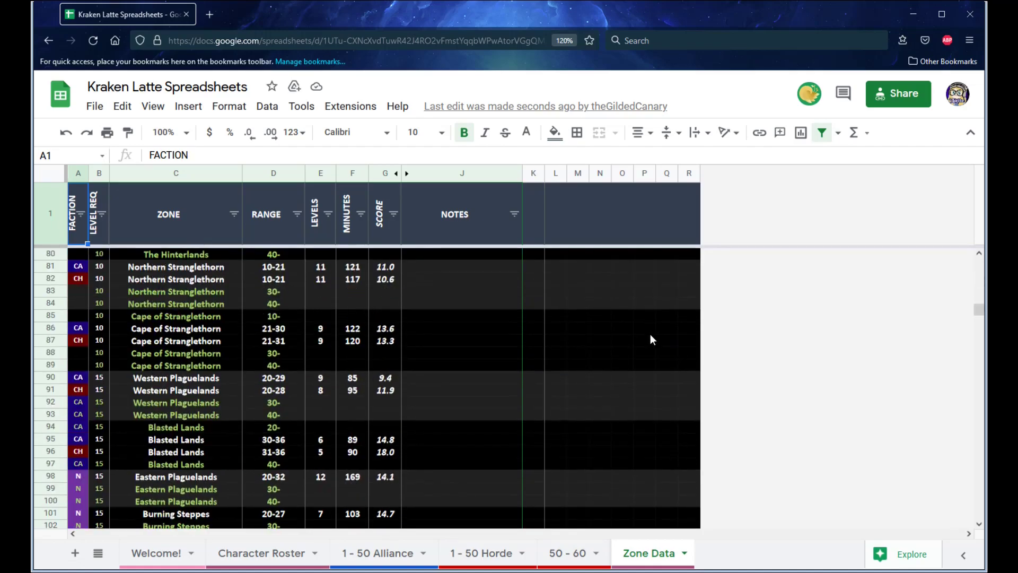
scroll(650, 340, down, 14)
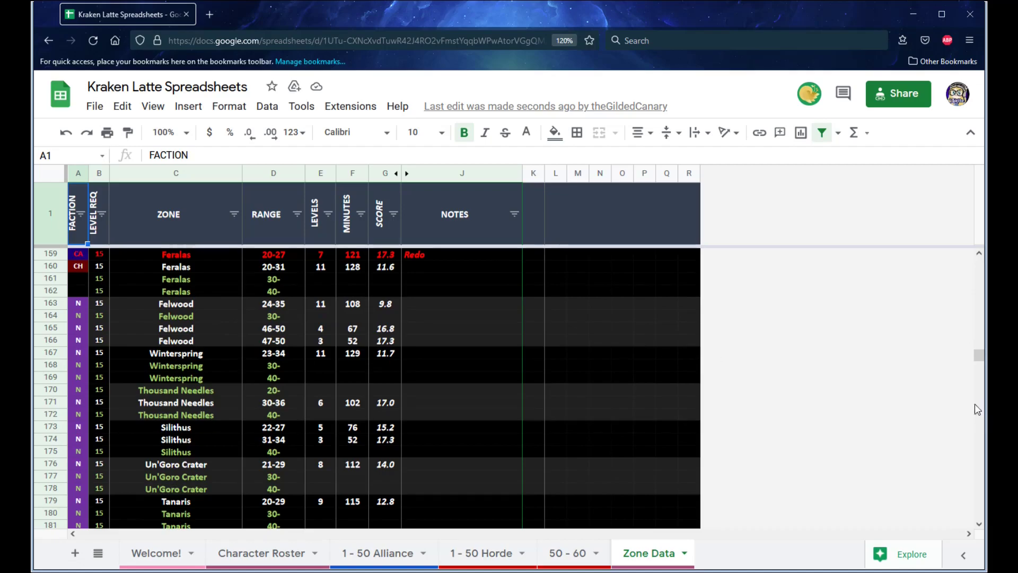
scroll(313, 392, up, 4)
scroll(313, 392, up, 20)
scroll(313, 391, up, 10)
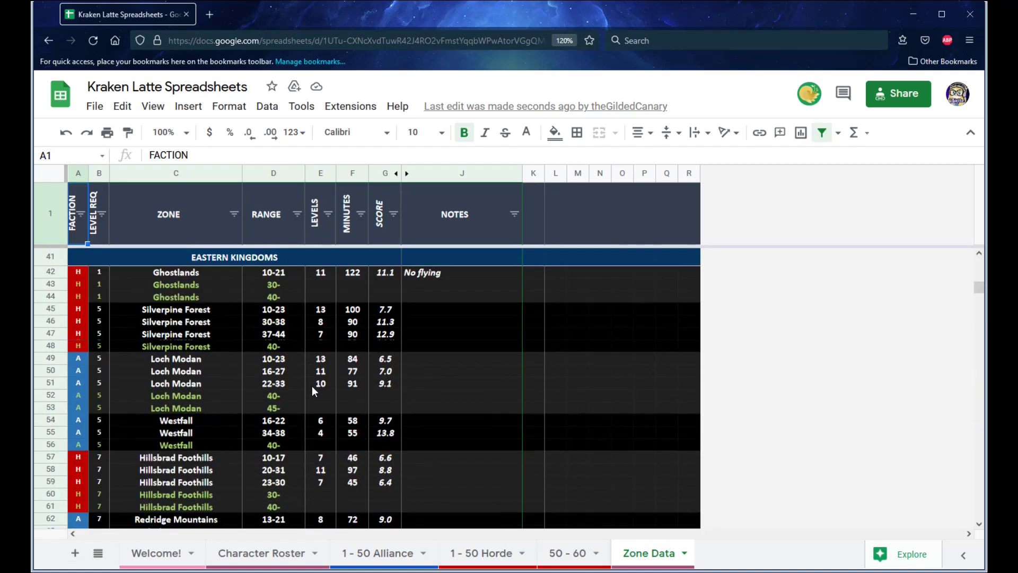
scroll(312, 386, down, 6)
click(286, 276)
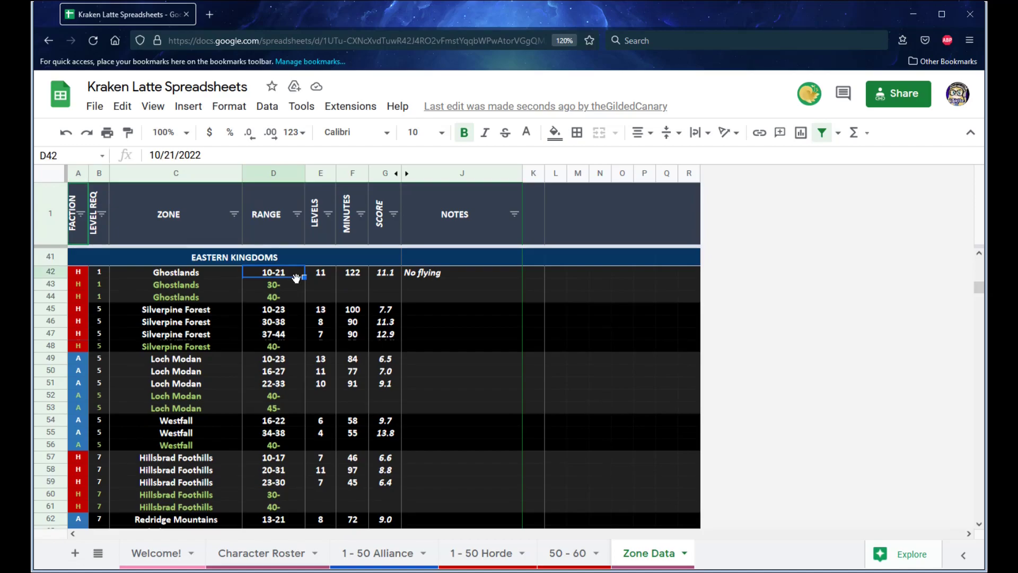
click(279, 287)
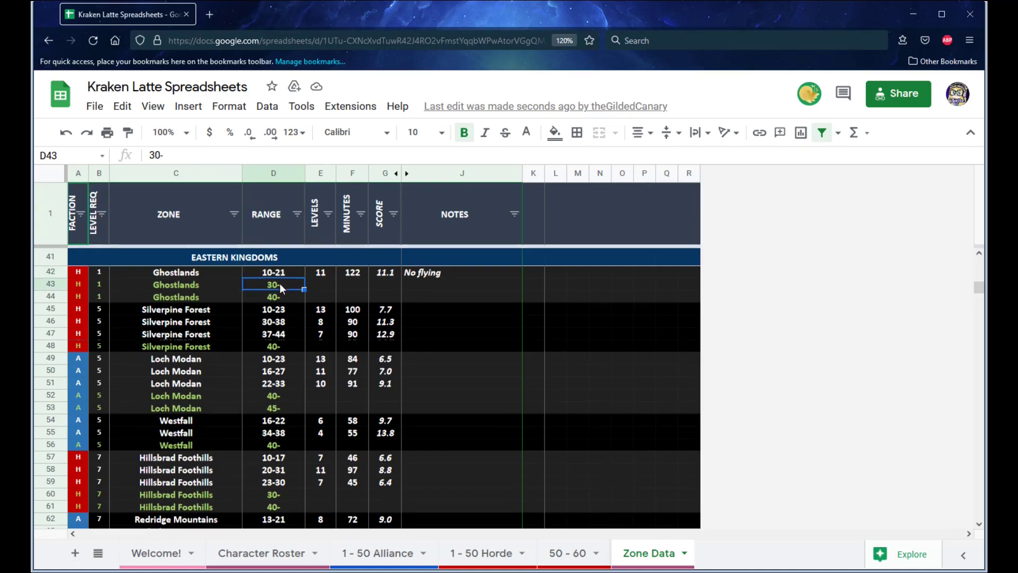
click(297, 298)
scroll(368, 343, down, 15)
scroll(407, 313, up, 12)
scroll(408, 315, up, 12)
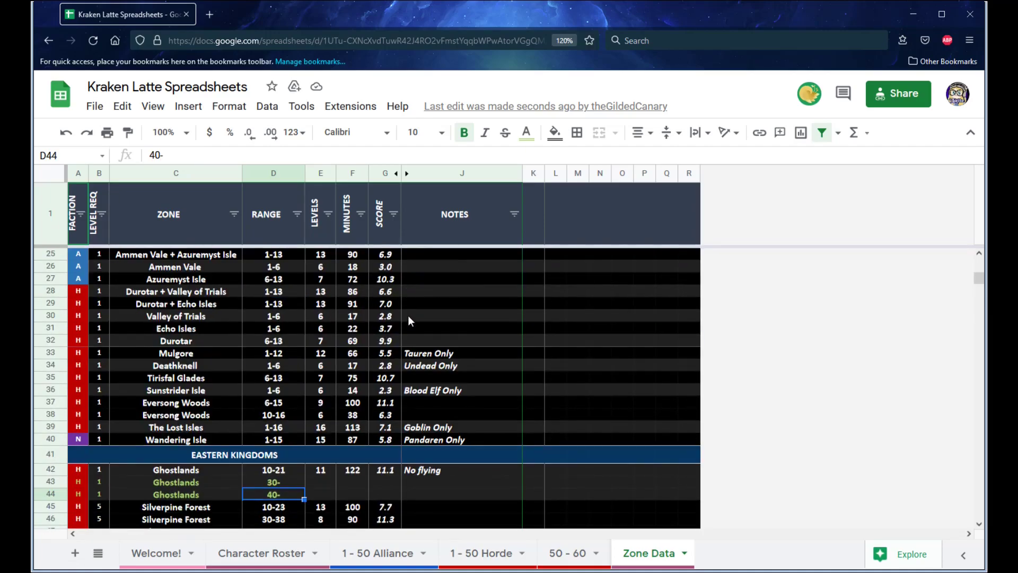
scroll(408, 315, down, 7)
scroll(409, 317, up, 2)
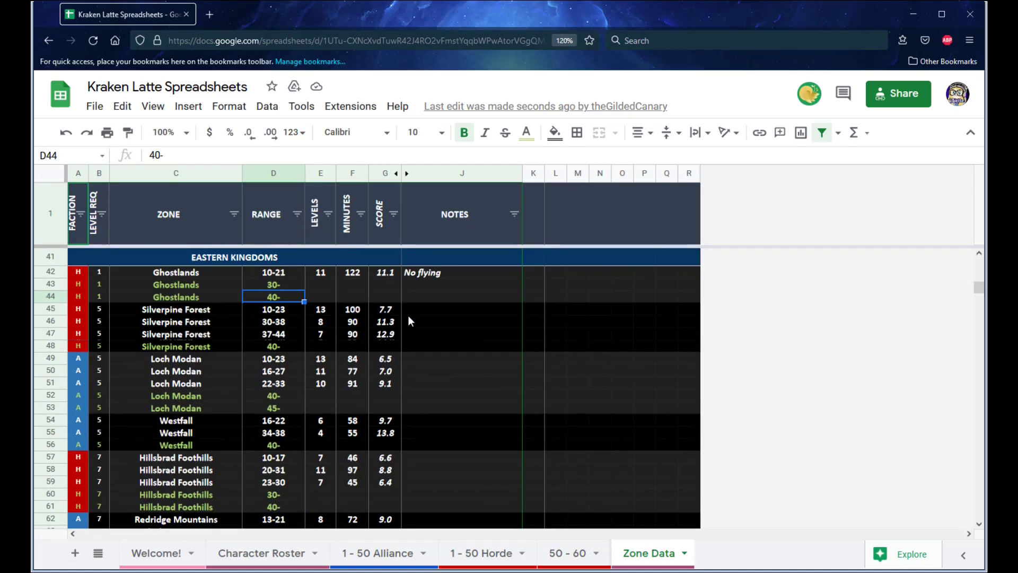
scroll(404, 334, up, 3)
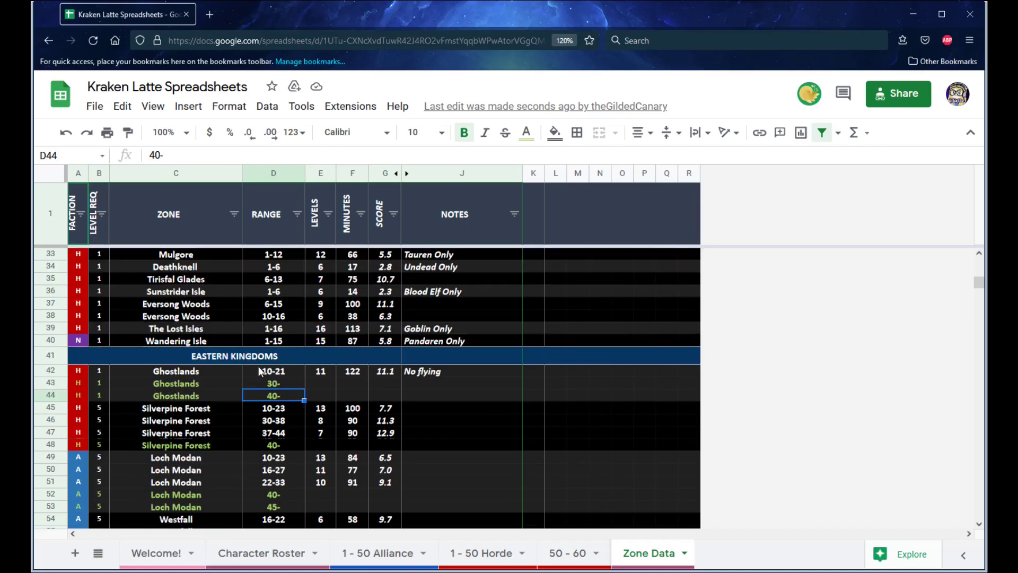
click(213, 393)
click(194, 444)
click(186, 494)
click(187, 507)
scroll(272, 419, down, 5)
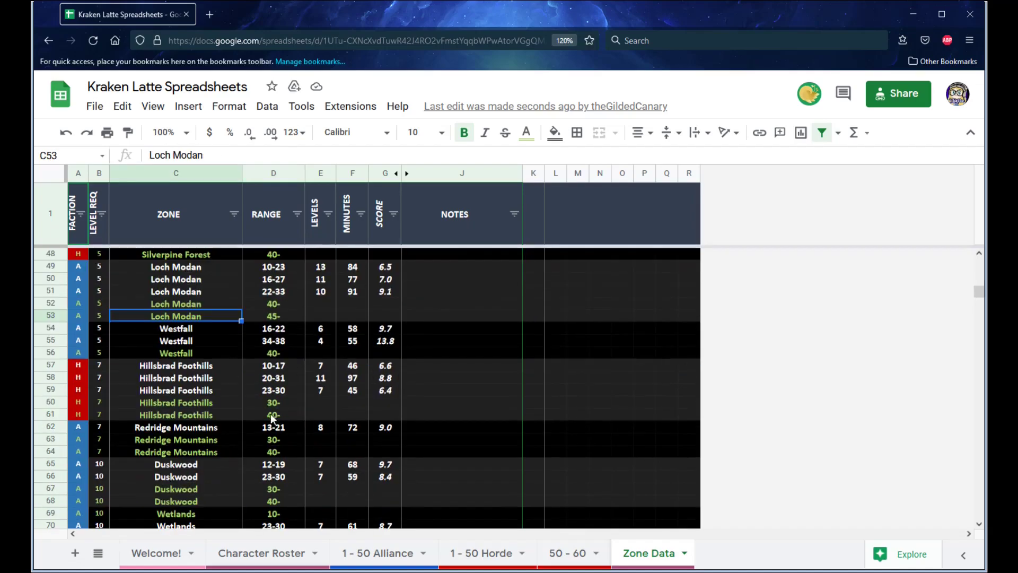
click(281, 316)
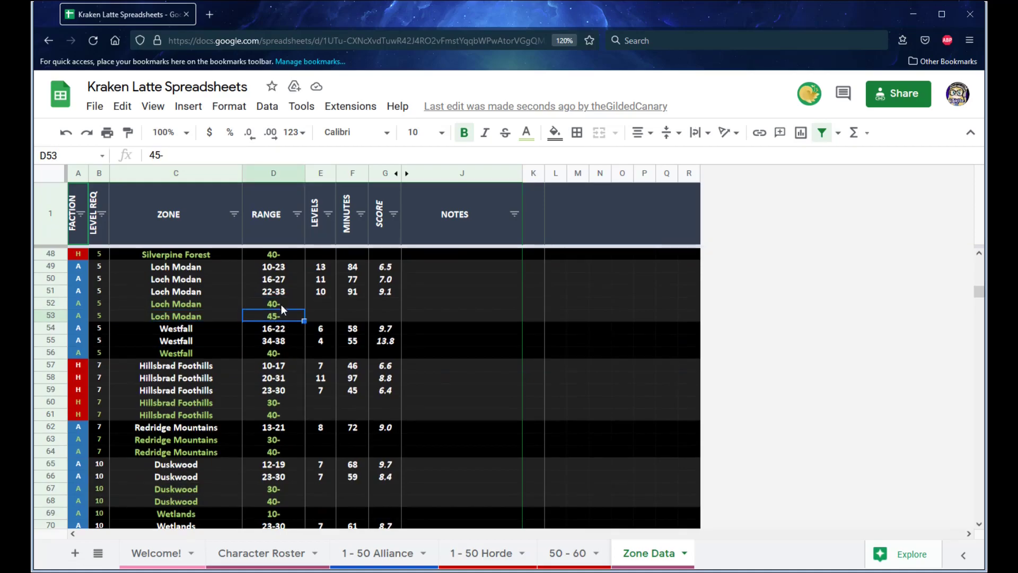
click(281, 304)
click(293, 317)
click(274, 416)
scroll(326, 398, down, 7)
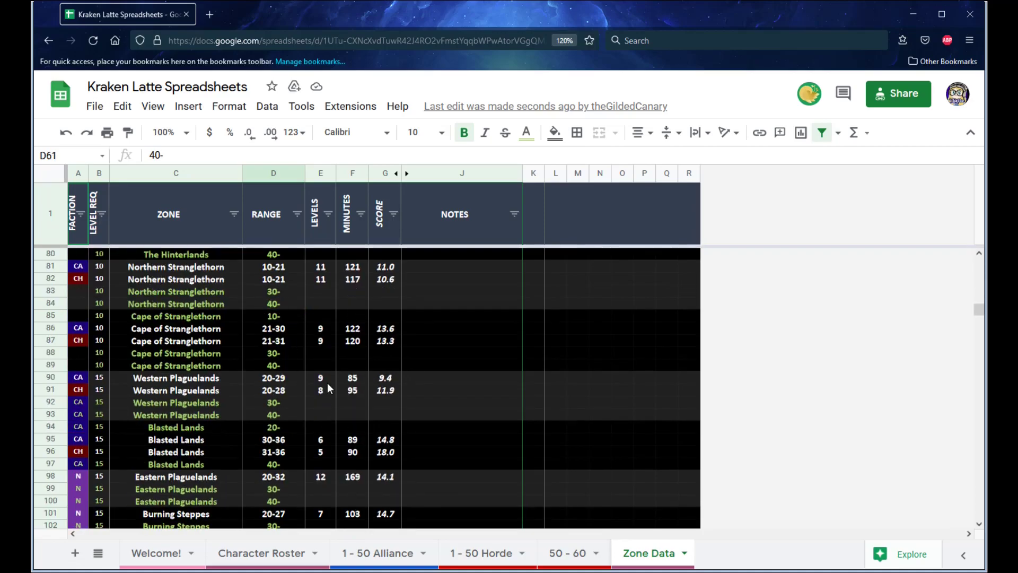
scroll(327, 383, down, 10)
scroll(331, 381, down, 12)
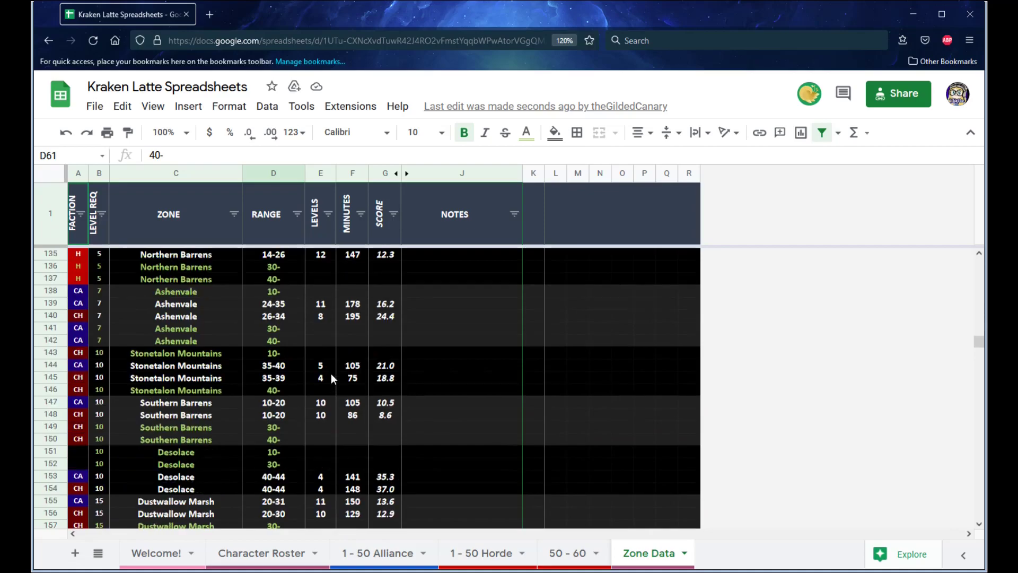
scroll(331, 376, down, 4)
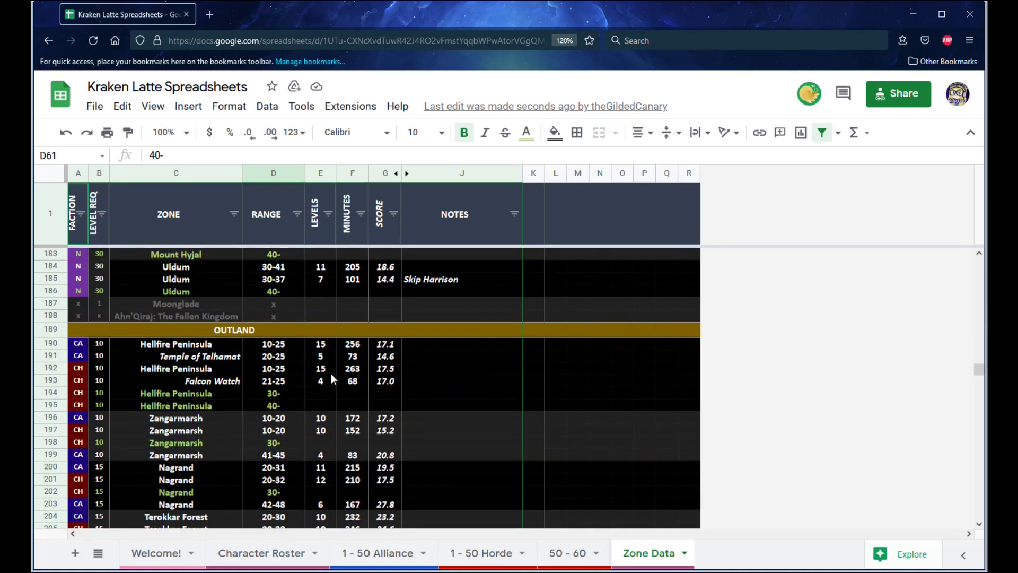
scroll(331, 373, down, 4)
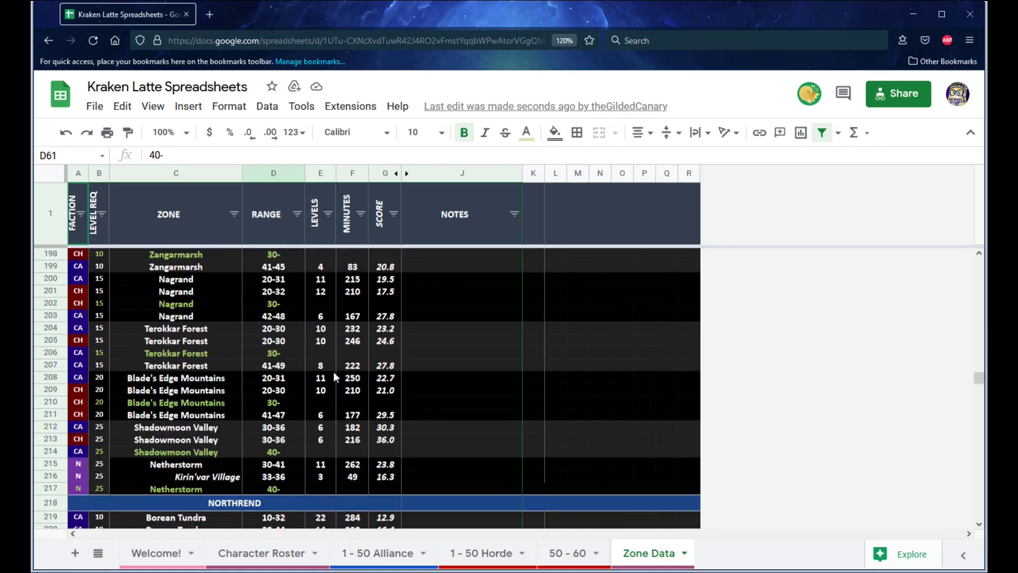
scroll(333, 371, up, 6)
scroll(387, 347, up, 20)
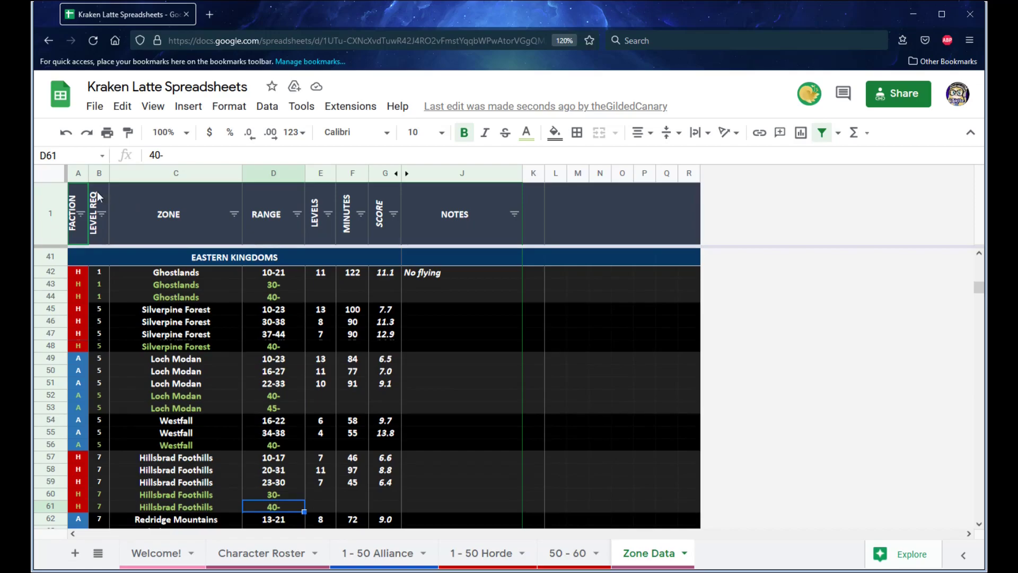
click(79, 173)
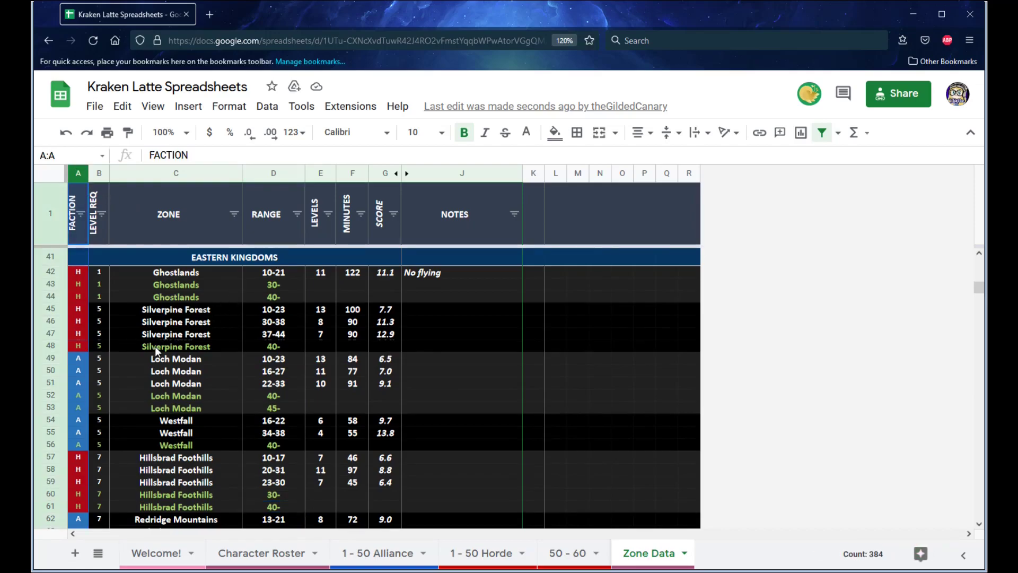
click(161, 275)
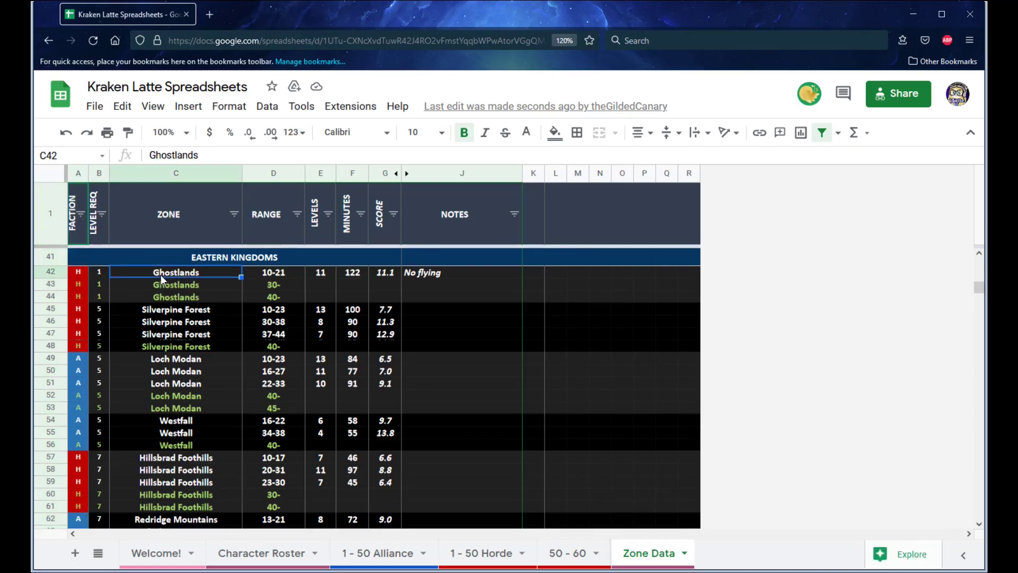
scroll(145, 326, down, 7)
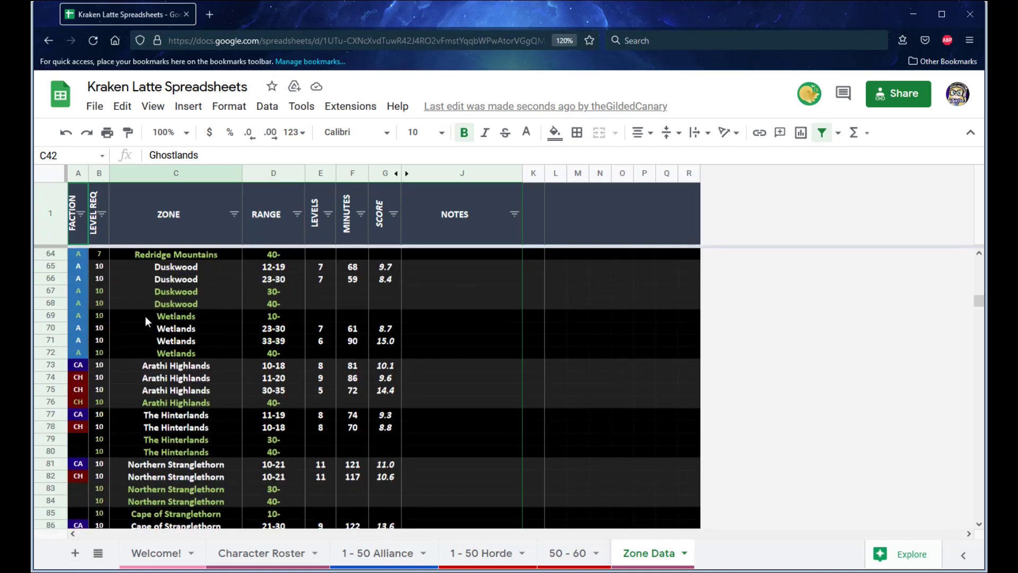
scroll(144, 318, down, 3)
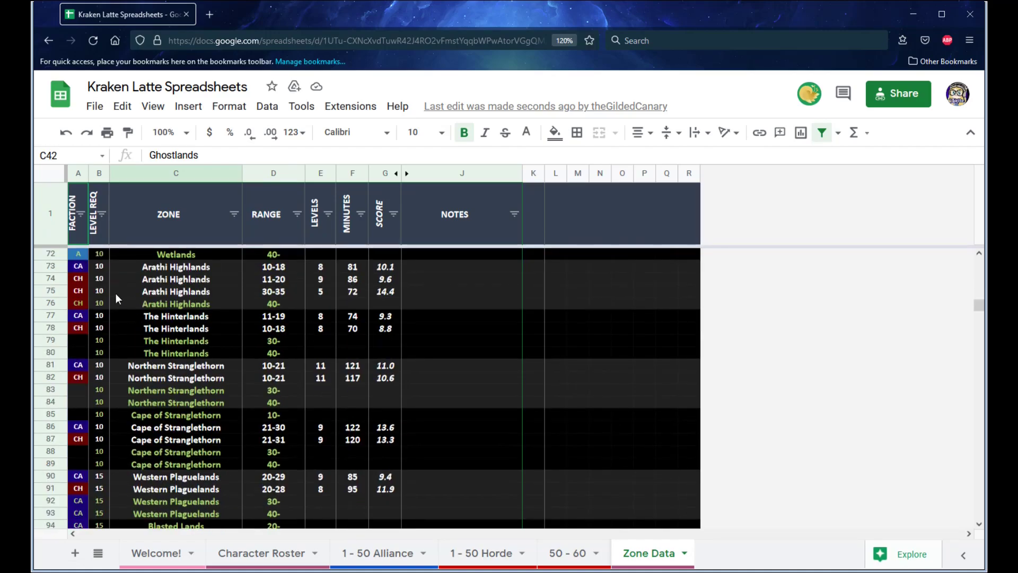
scroll(116, 297, up, 3)
click(79, 340)
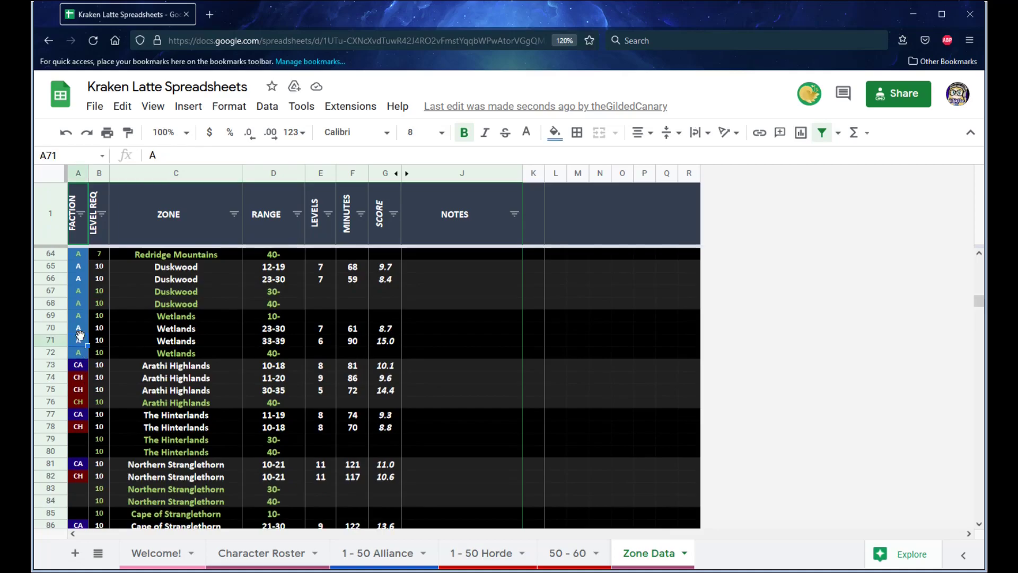
click(79, 366)
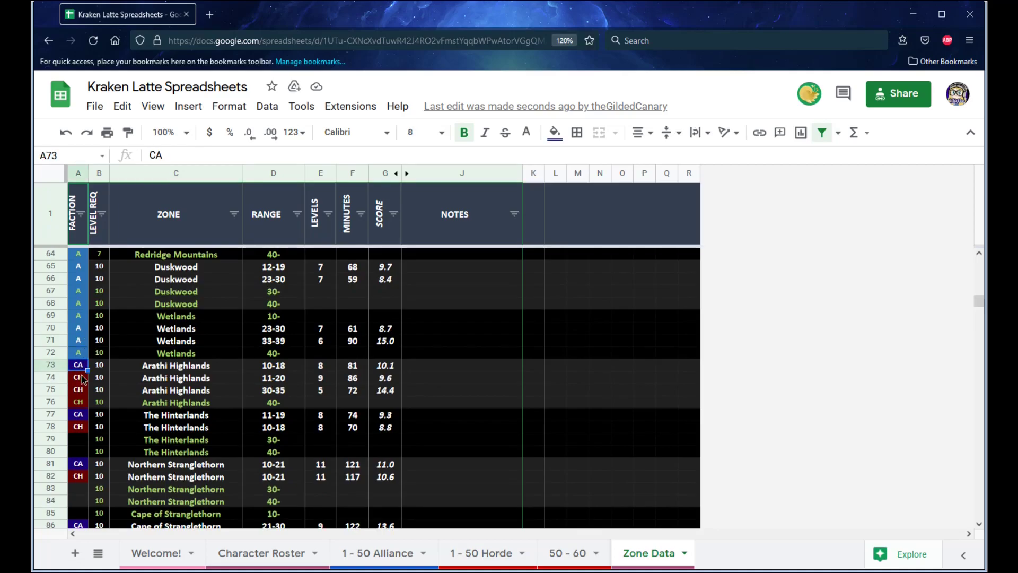
click(82, 378)
click(80, 367)
click(74, 381)
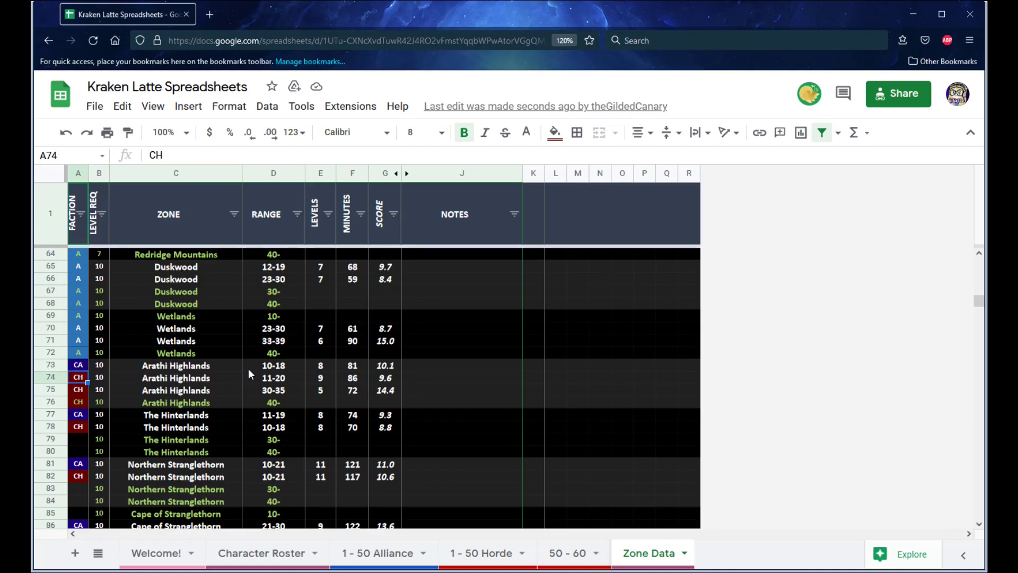
click(78, 363)
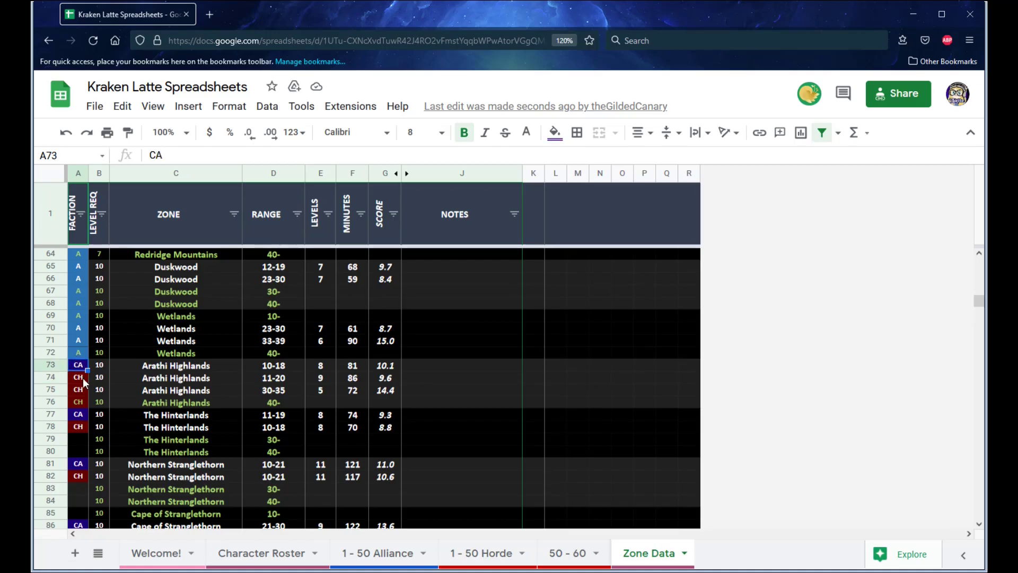
click(84, 379)
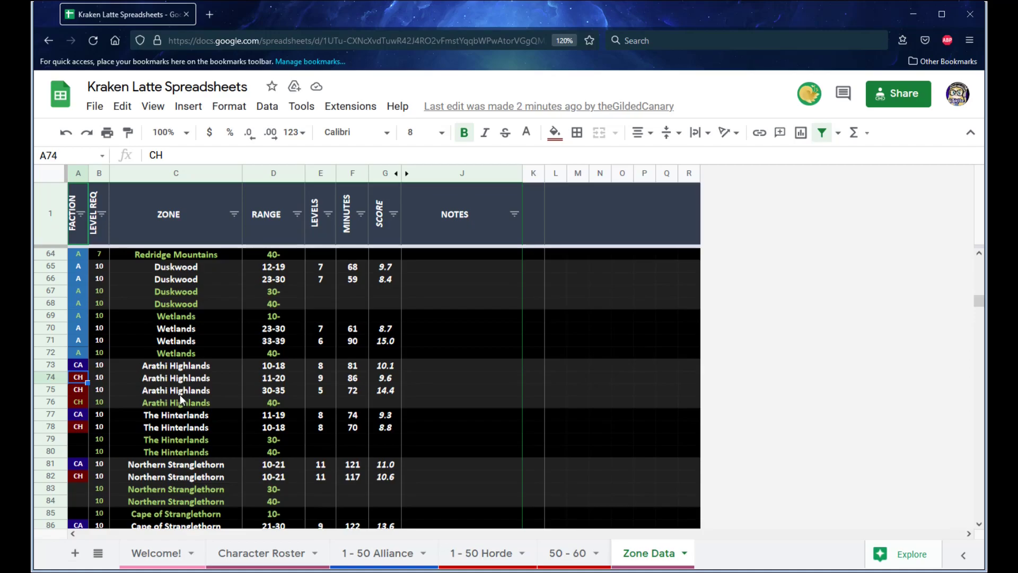
click(192, 368)
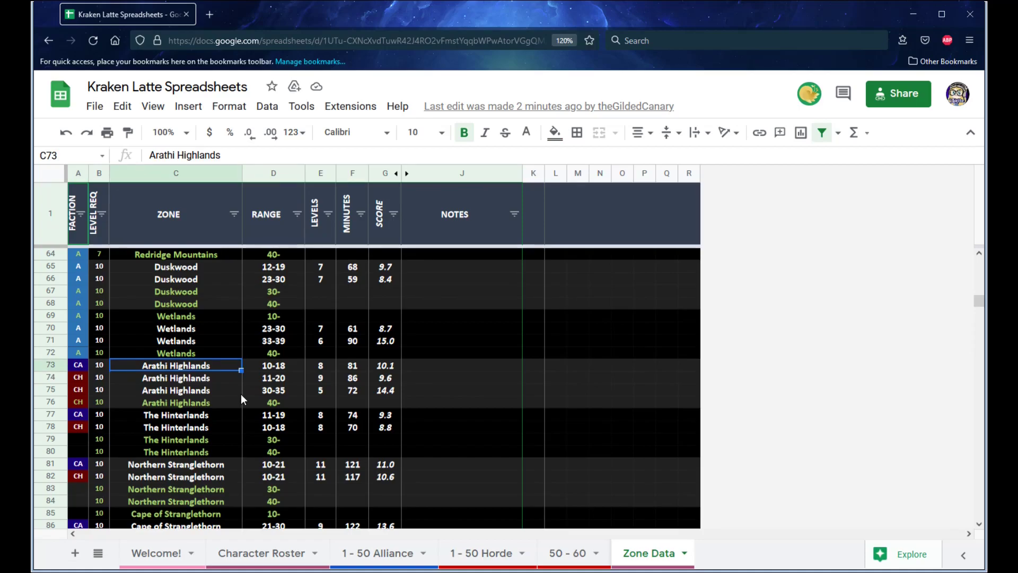
click(71, 378)
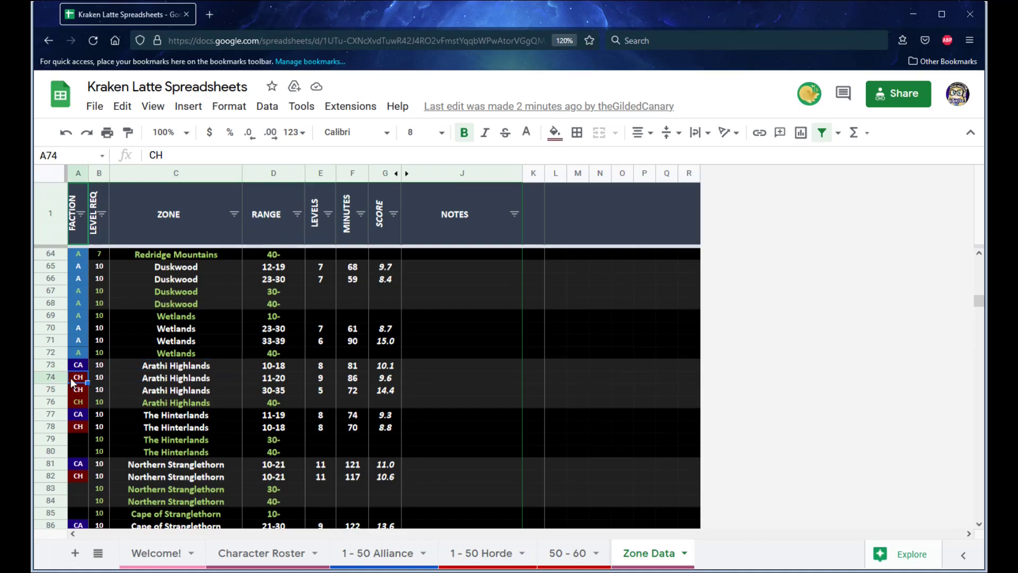
scroll(177, 343, down, 3)
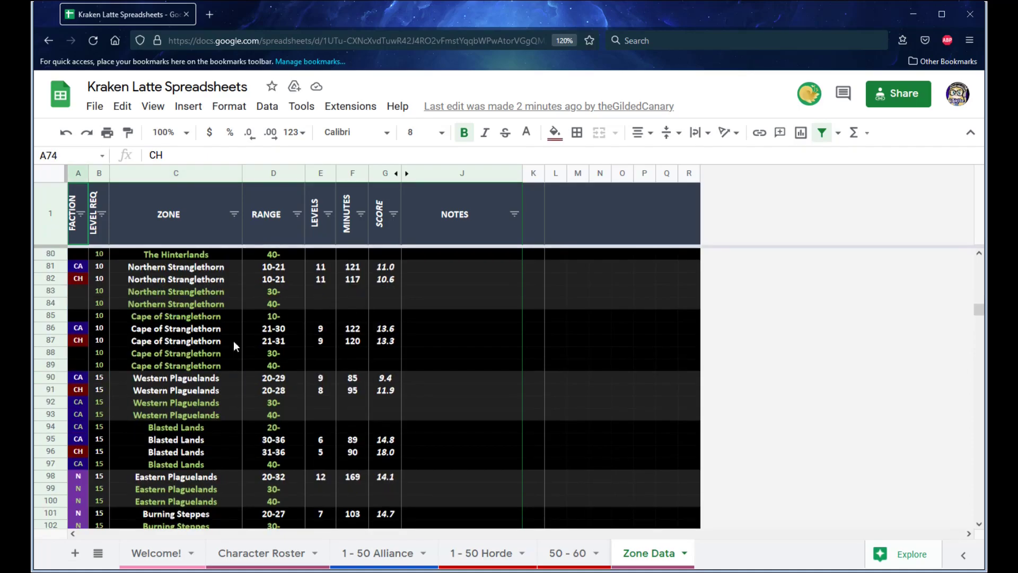
scroll(253, 339, down, 2)
scroll(267, 340, down, 2)
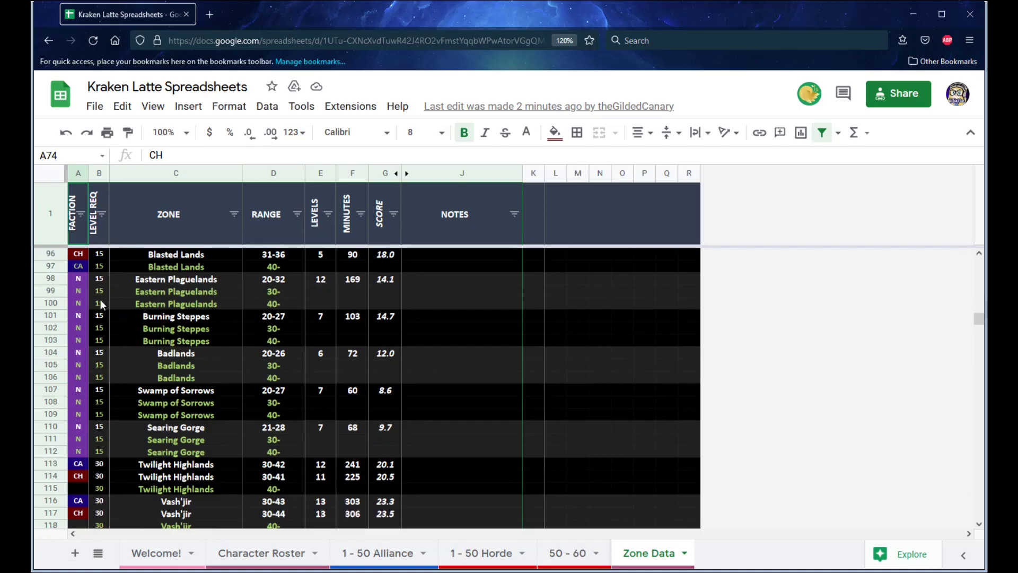
click(78, 278)
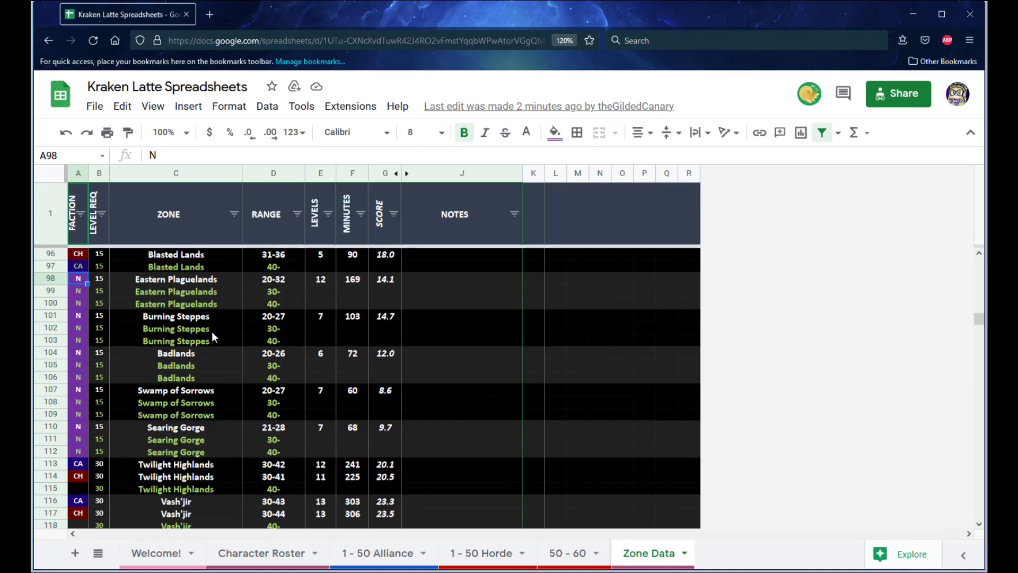
click(226, 281)
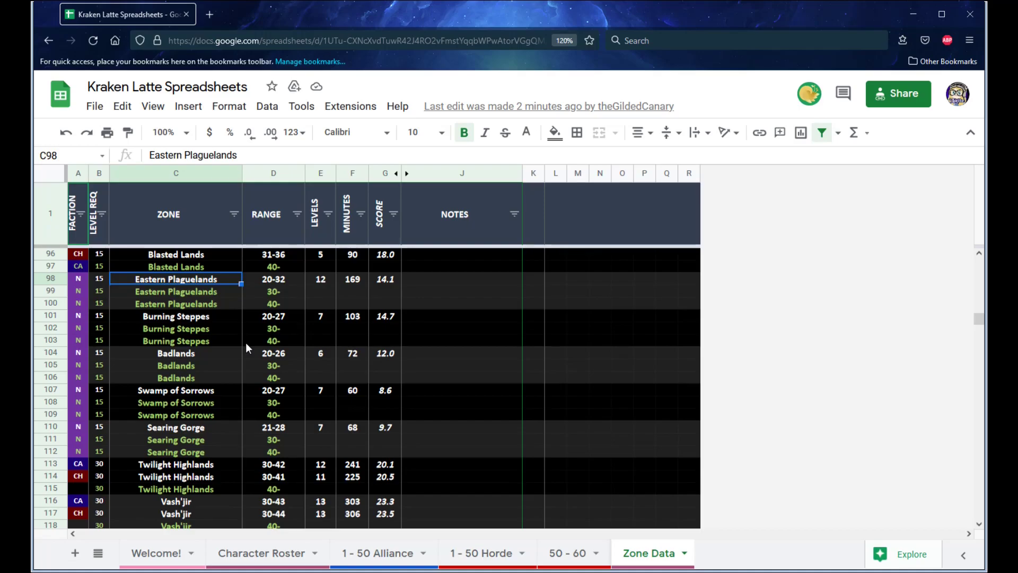
scroll(254, 341, down, 10)
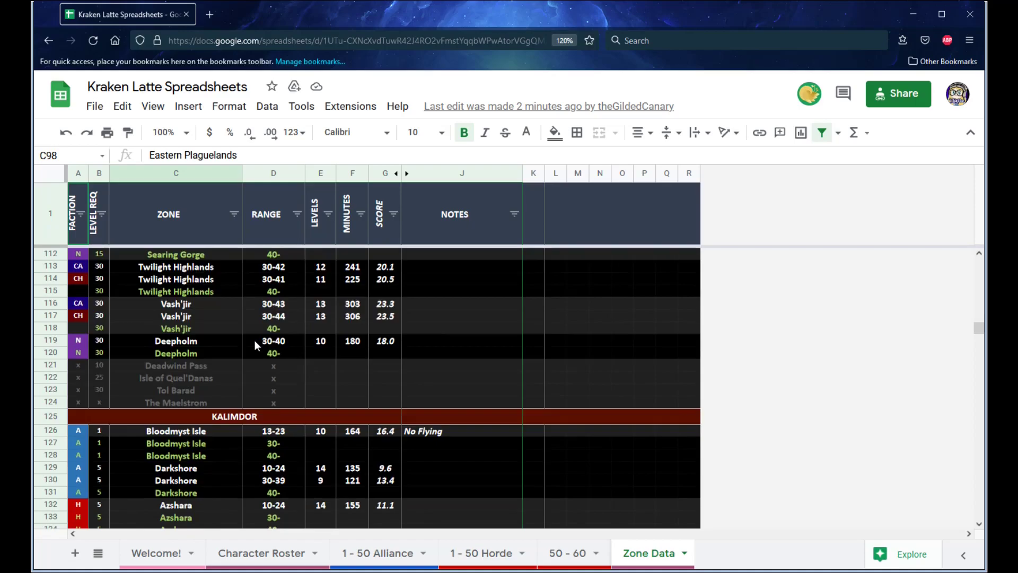
scroll(255, 340, down, 3)
scroll(259, 334, up, 8)
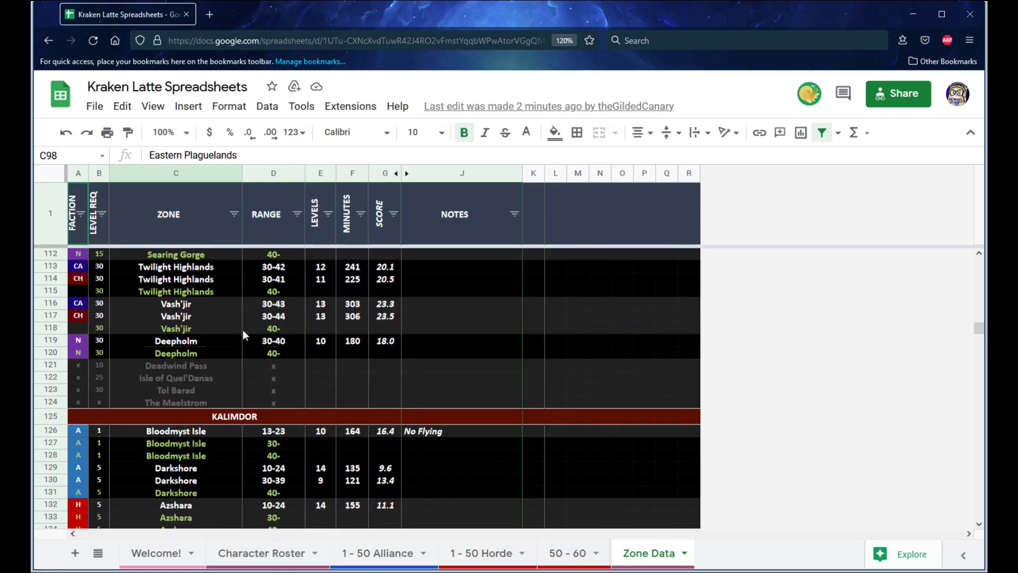
click(167, 308)
click(281, 281)
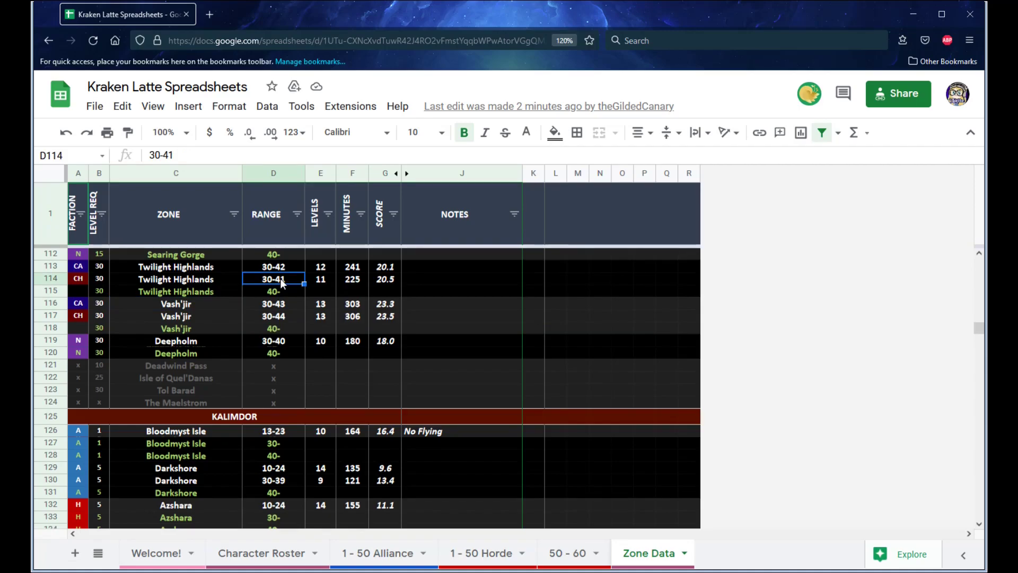
scroll(280, 287, up, 15)
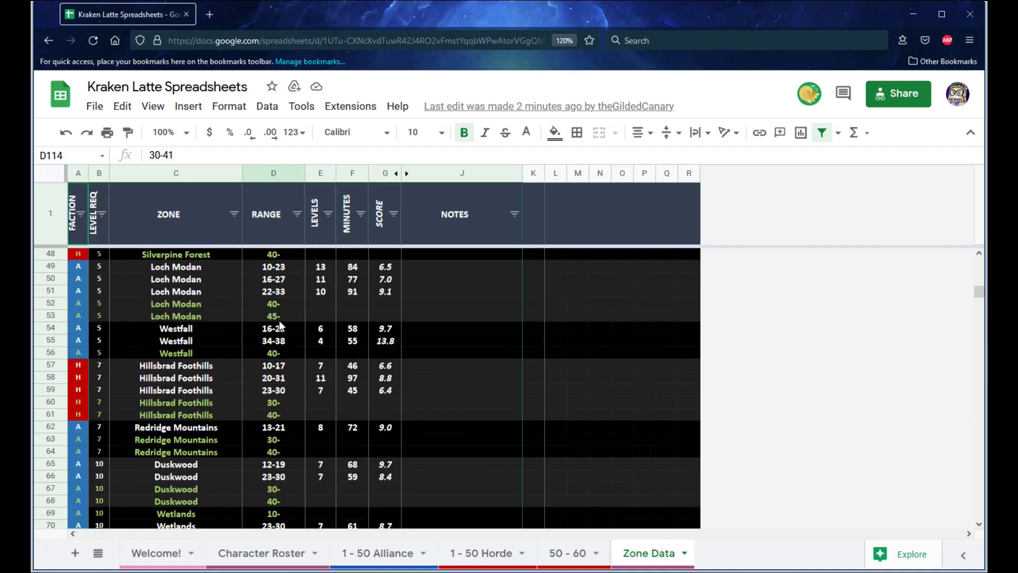
scroll(279, 320, up, 3)
click(284, 410)
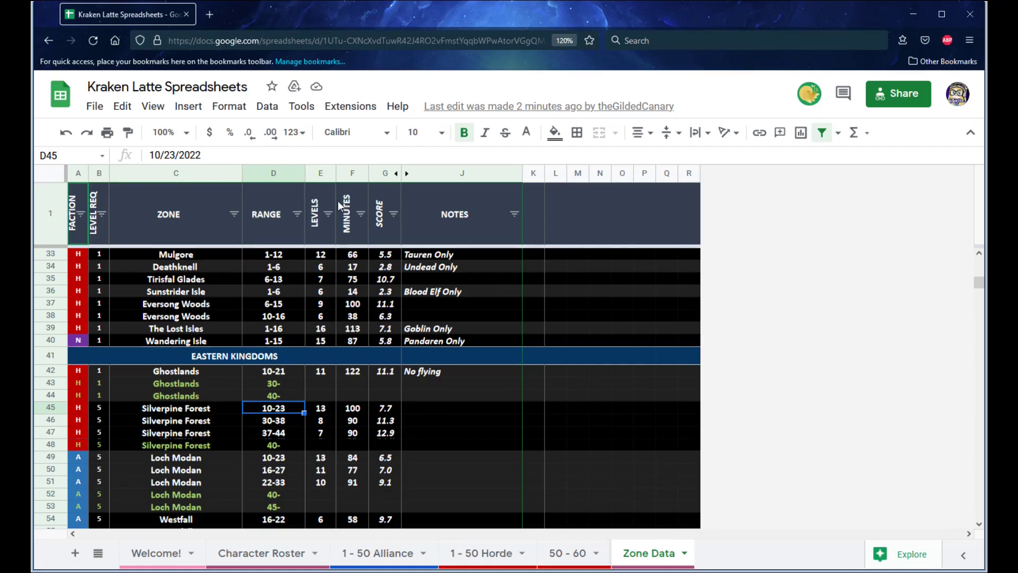
click(100, 396)
click(98, 174)
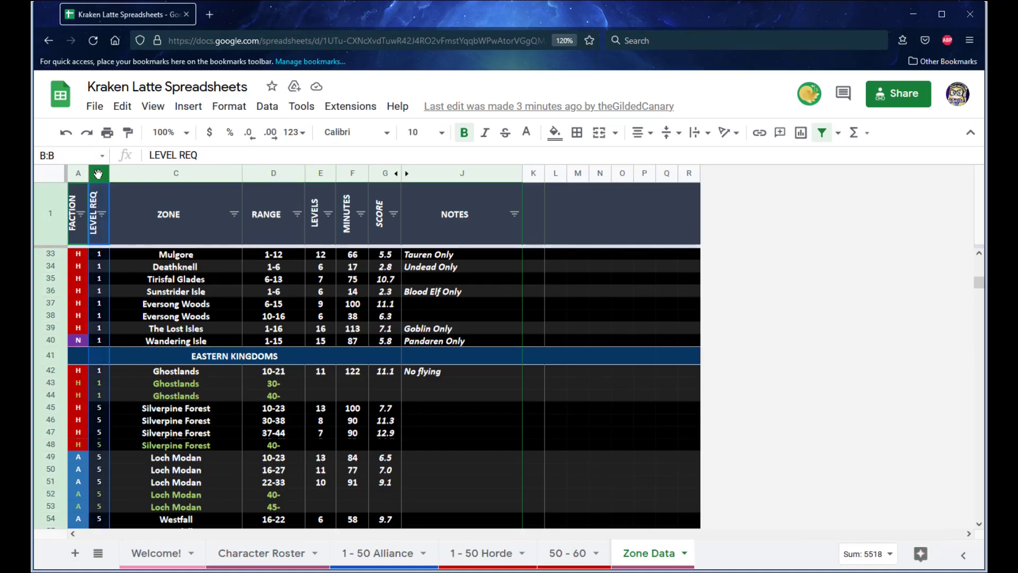
click(101, 411)
scroll(101, 409, down, 7)
scroll(101, 408, up, 5)
scroll(100, 408, up, 3)
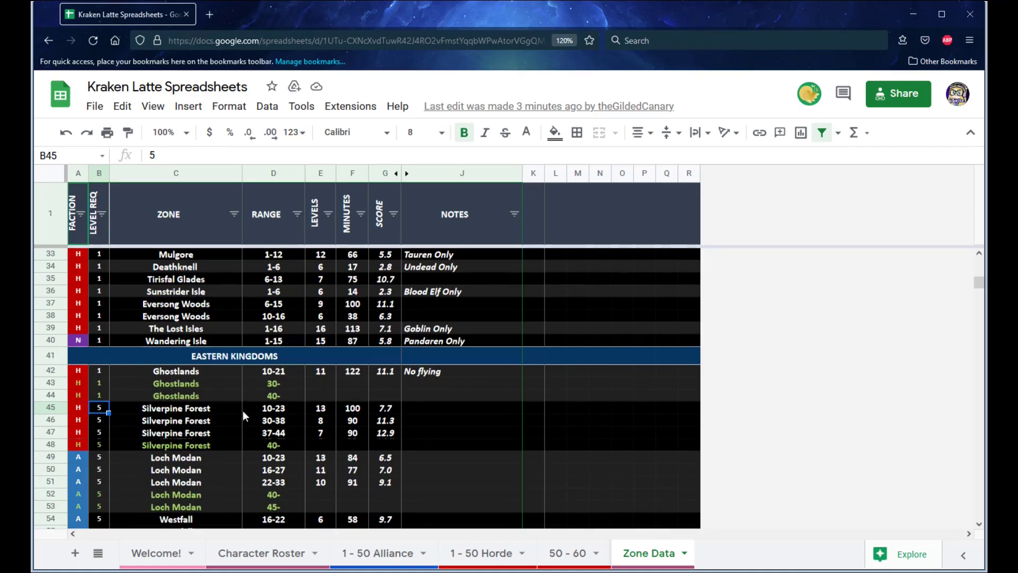
click(151, 409)
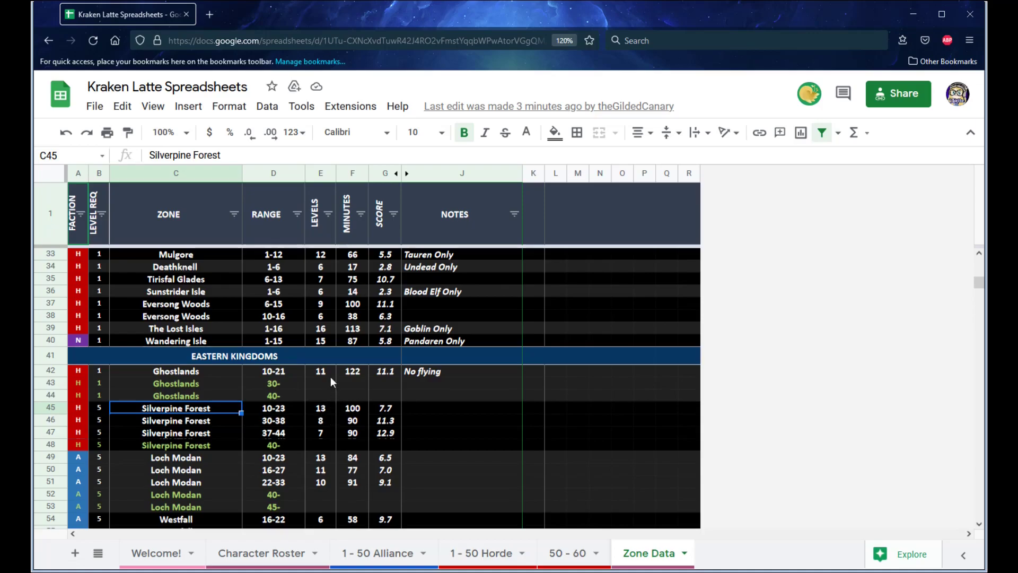
click(287, 408)
click(324, 410)
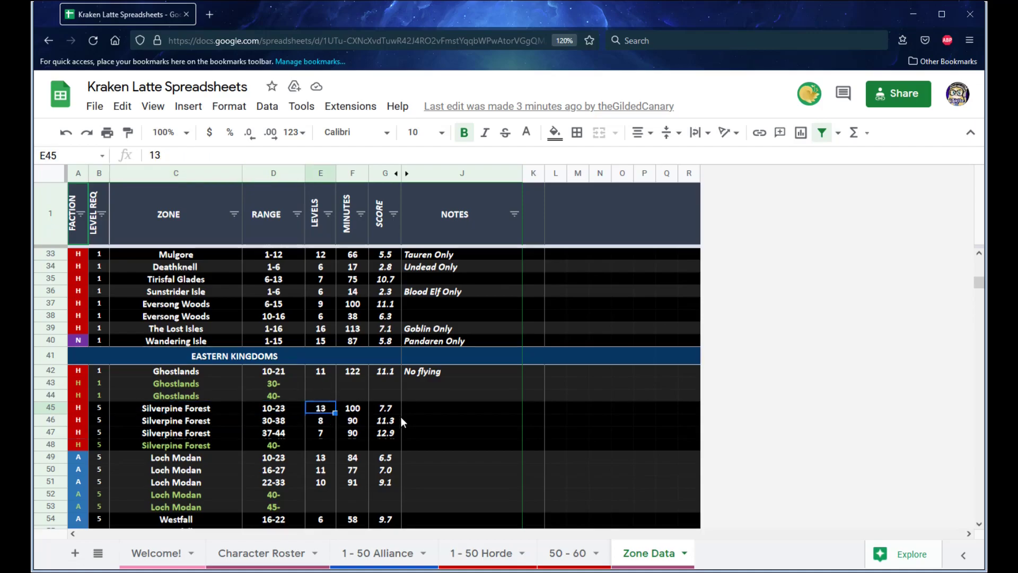
click(320, 173)
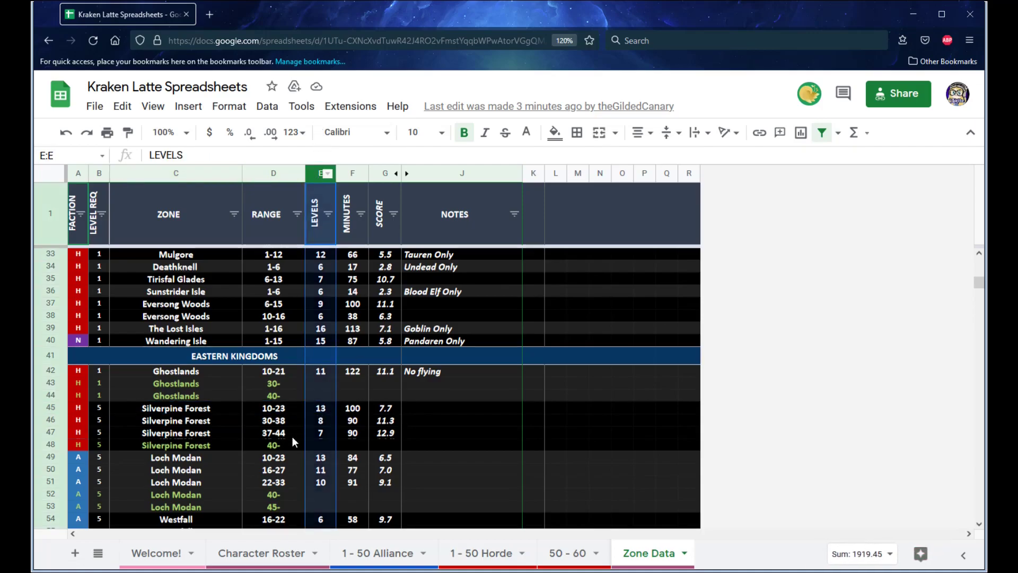
click(290, 410)
click(320, 413)
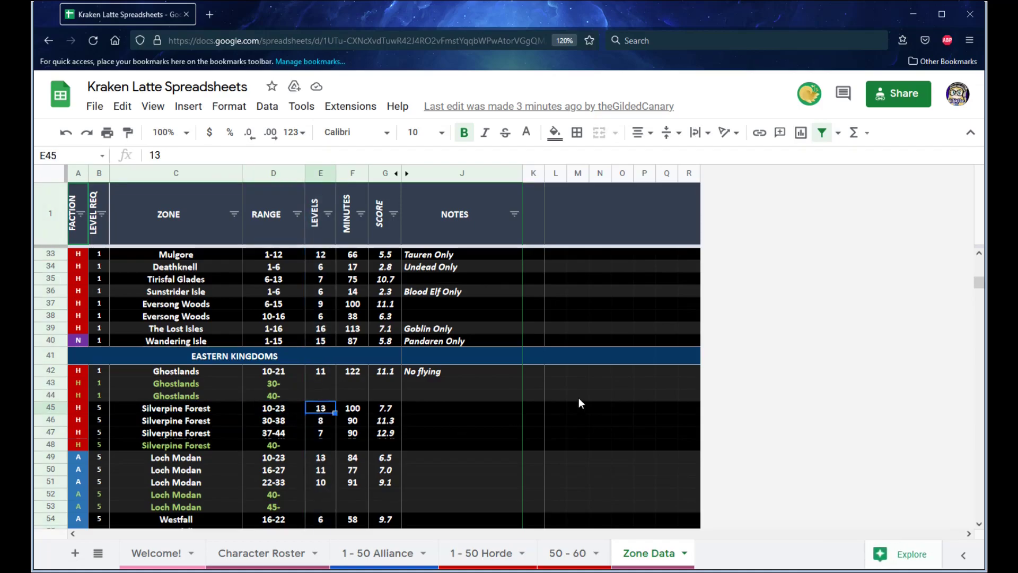
click(285, 409)
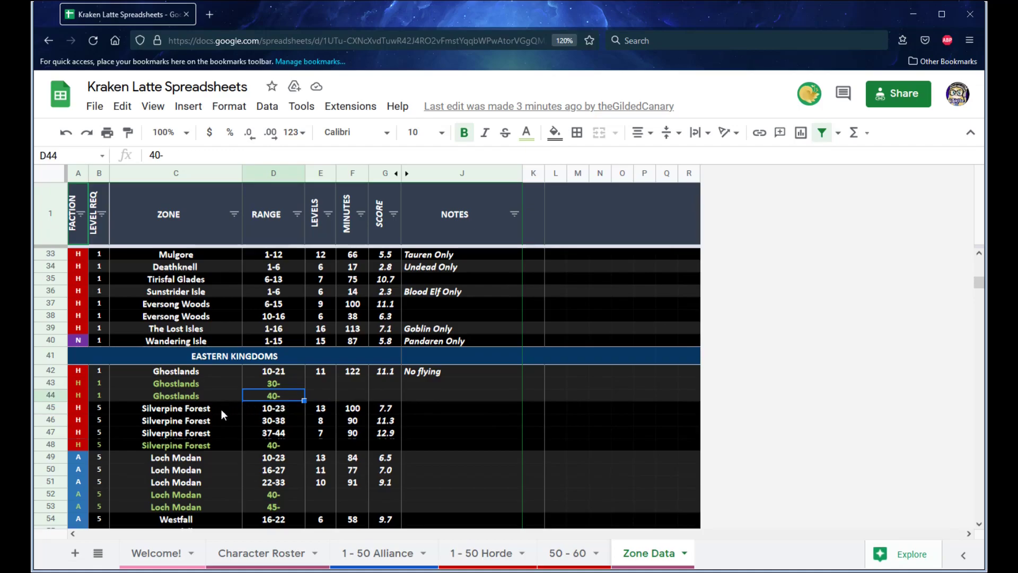
click(322, 411)
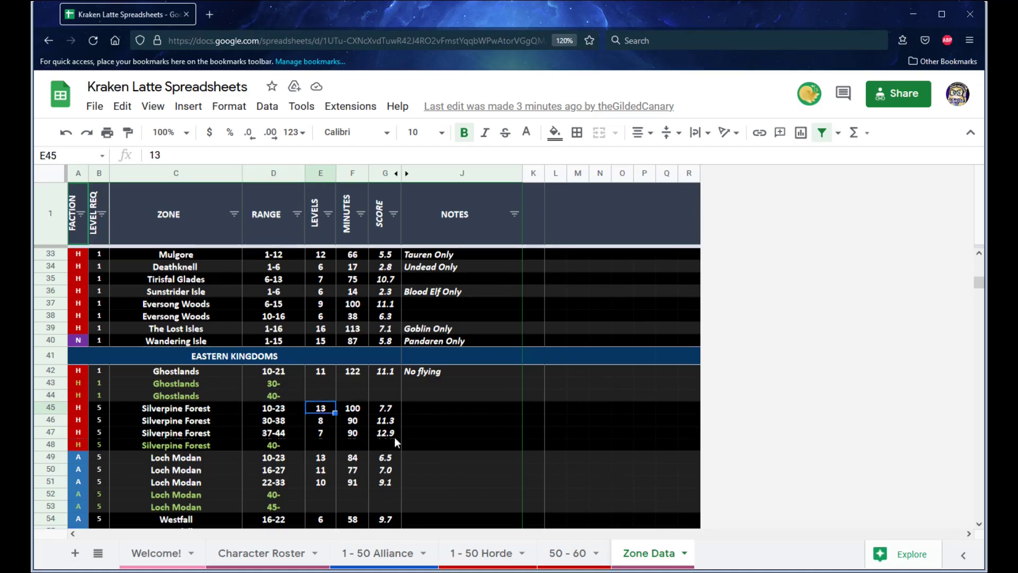
click(298, 420)
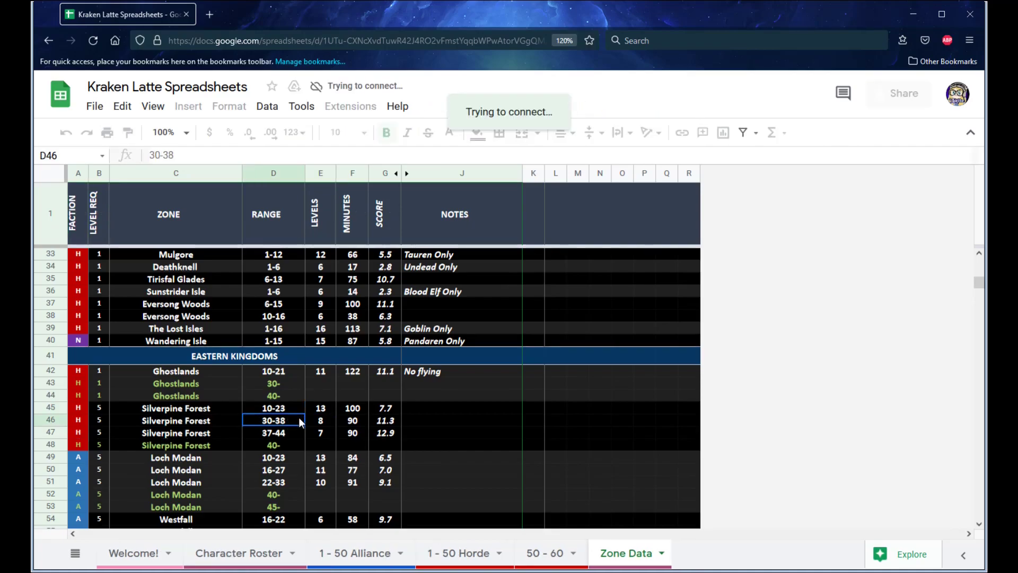
click(313, 424)
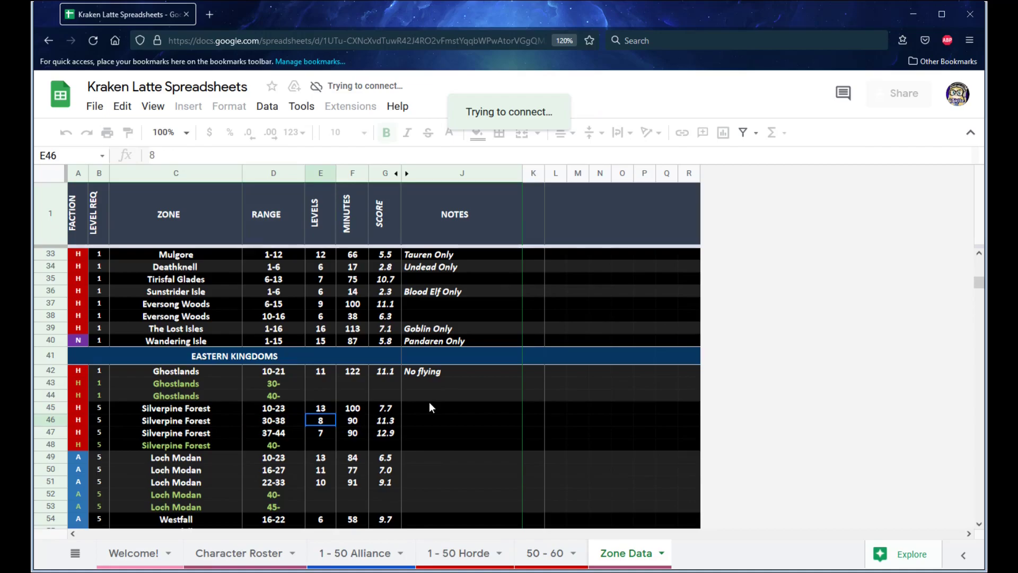
click(359, 423)
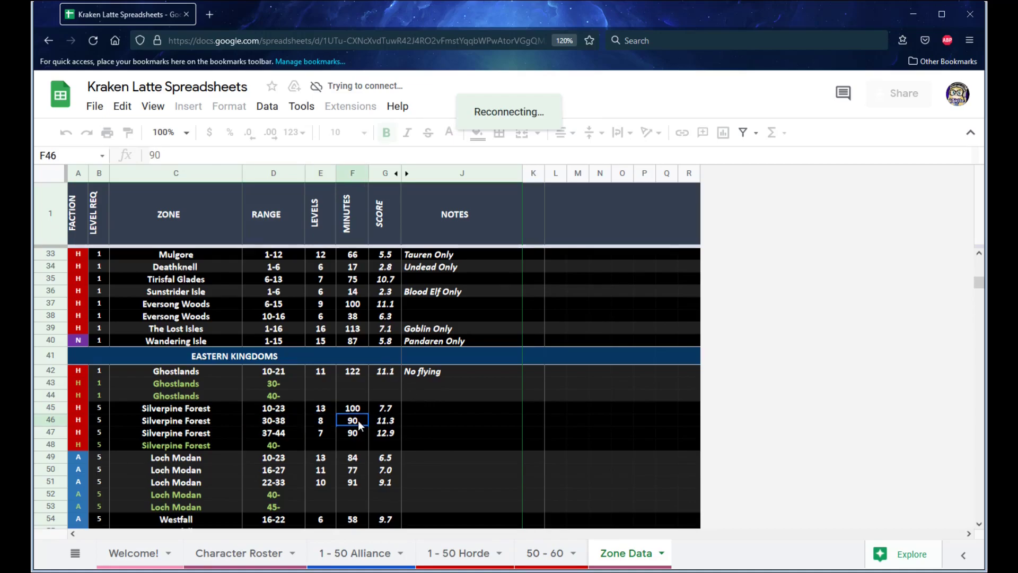
click(348, 174)
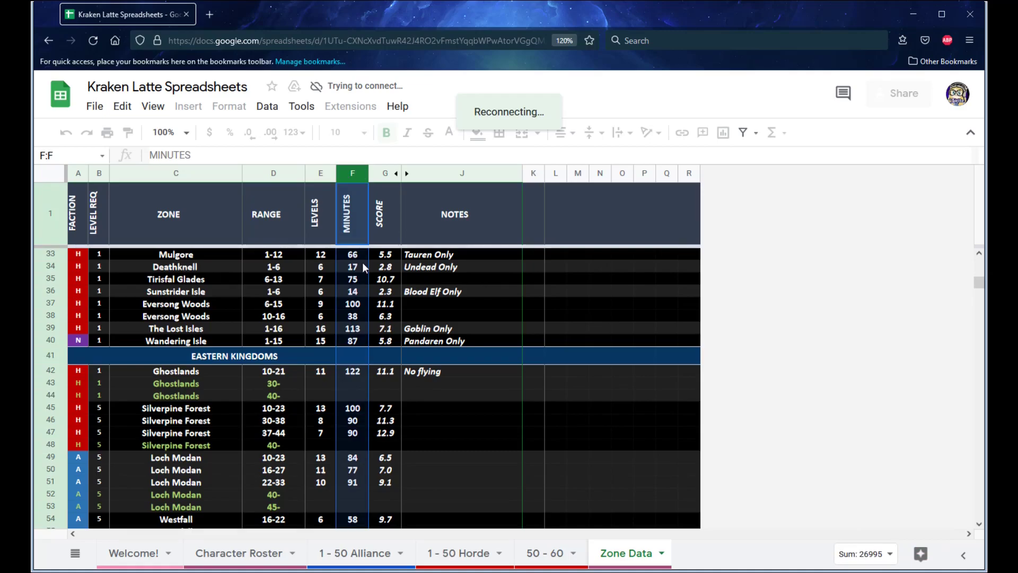
click(286, 407)
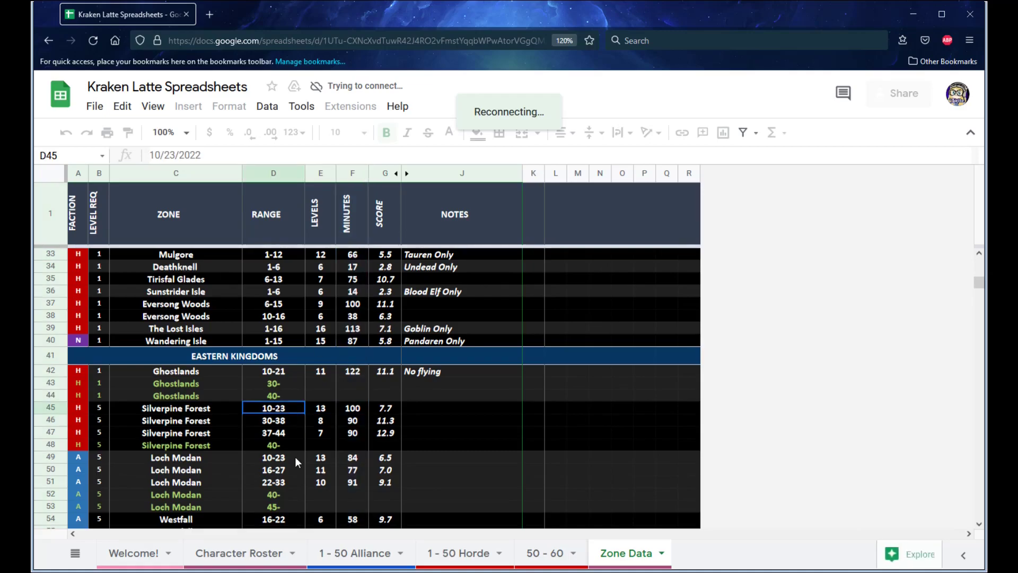
click(322, 411)
click(351, 411)
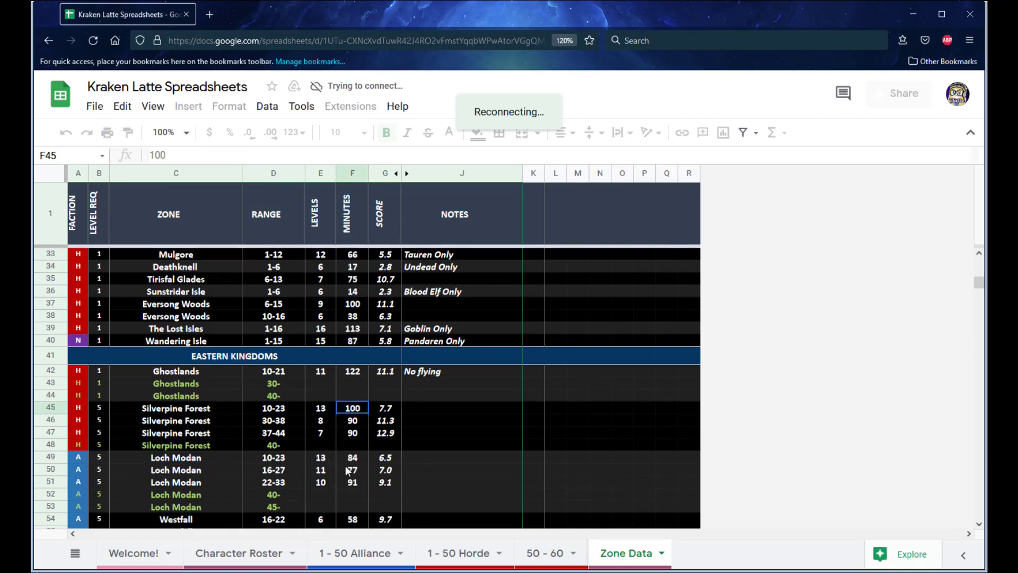
click(397, 409)
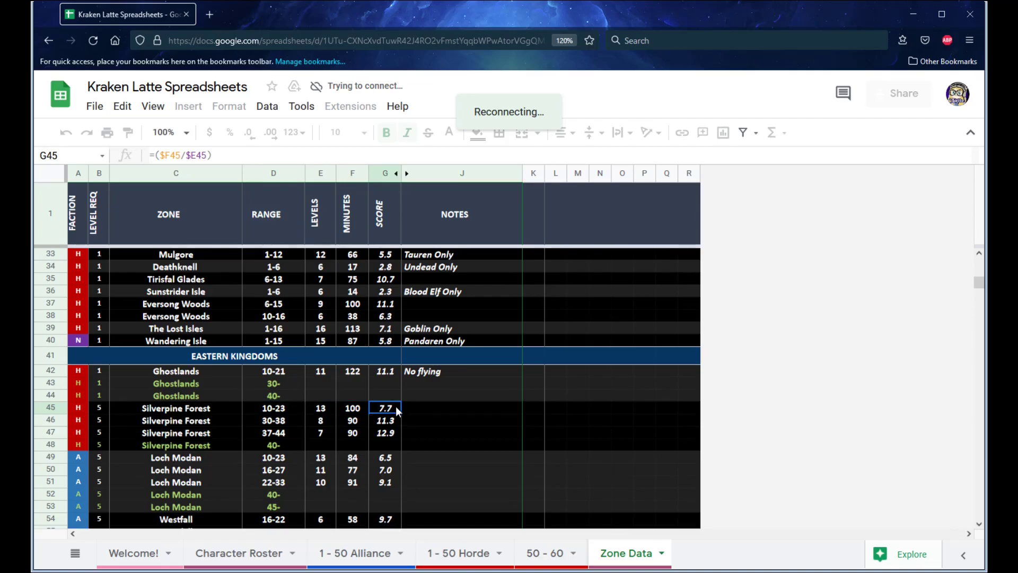
drag(318, 412, 353, 408)
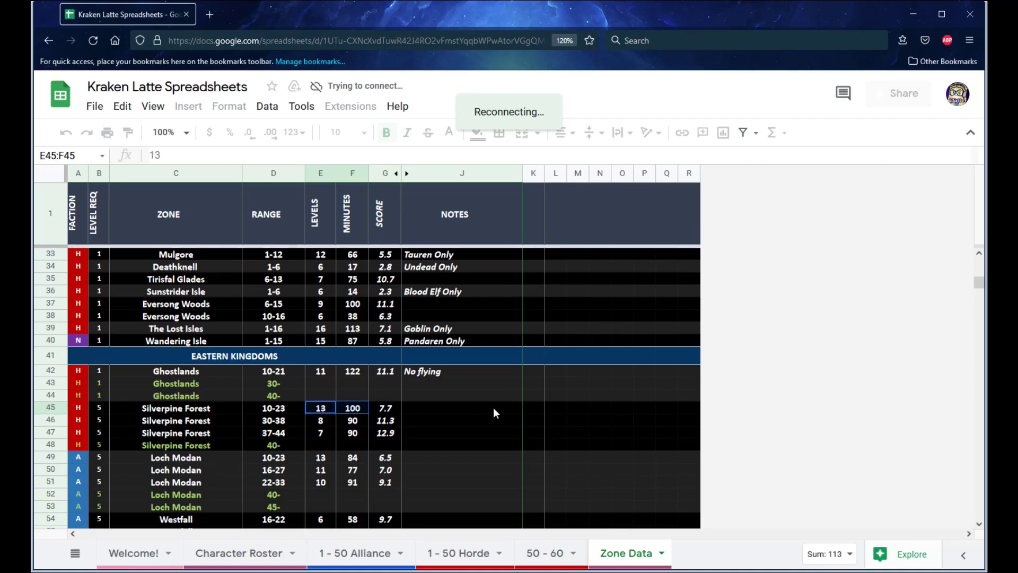
click(389, 409)
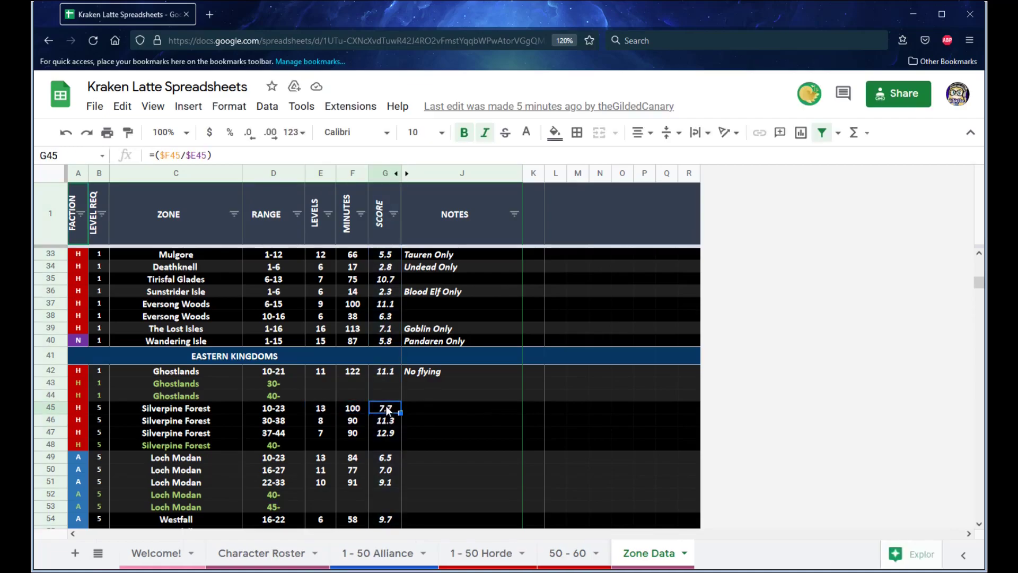
click(393, 374)
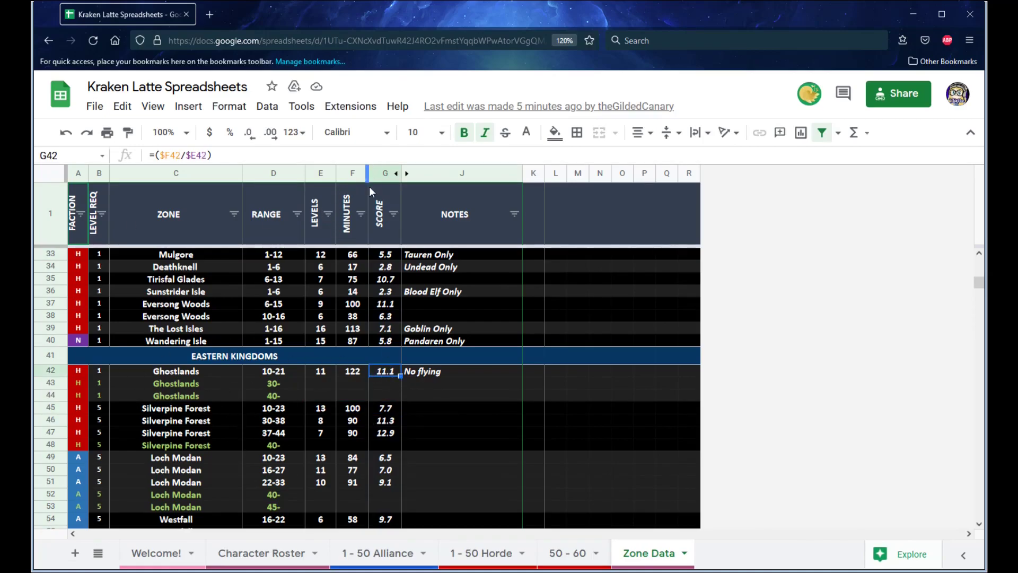
click(354, 374)
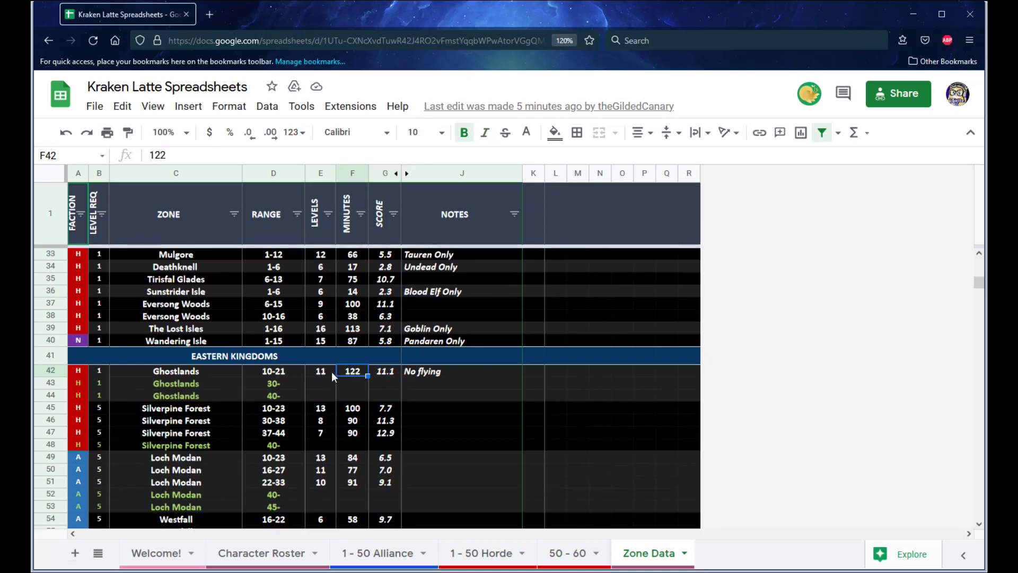
click(332, 371)
click(381, 374)
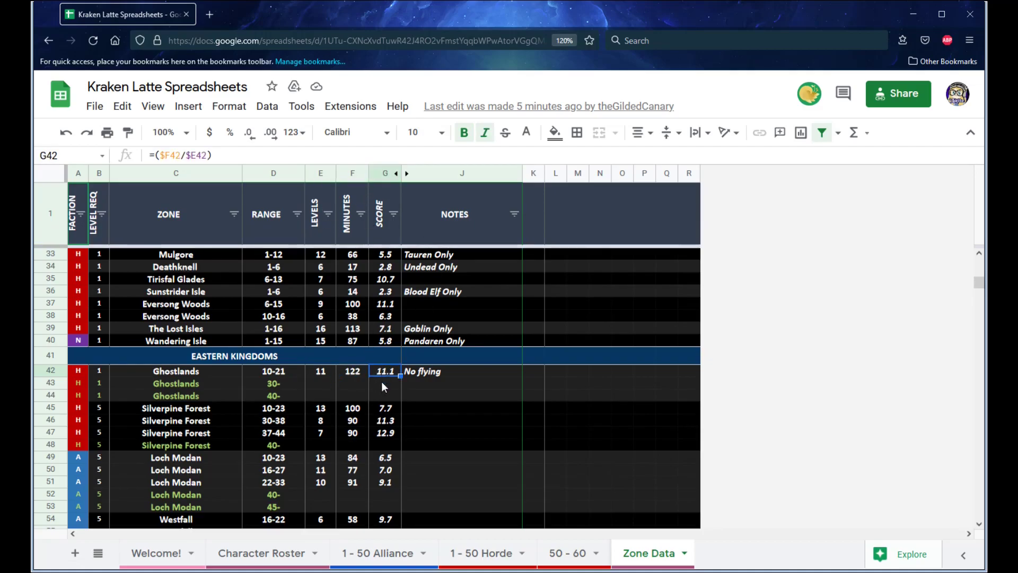
click(383, 173)
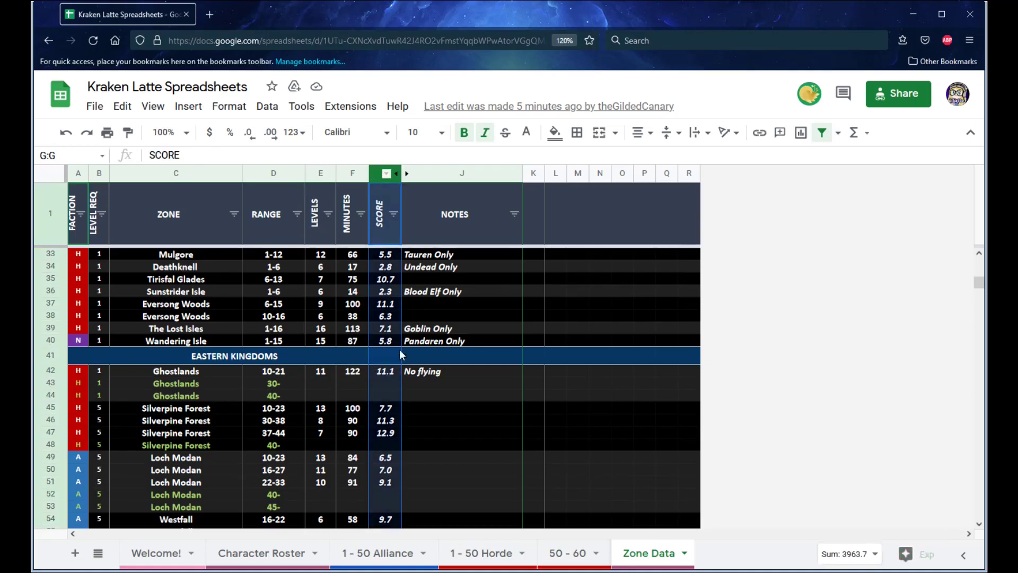
click(399, 389)
scroll(399, 390, up, 10)
Step: Unhide columns H and I after SCORE and inspect the FULL CLEAR? and PATCH headers
click(408, 174)
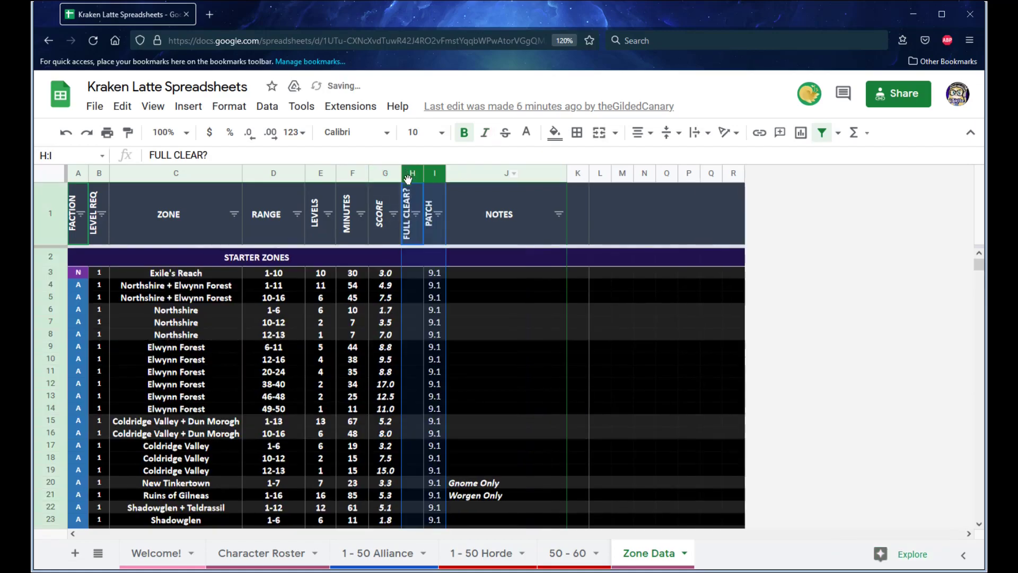
click(478, 314)
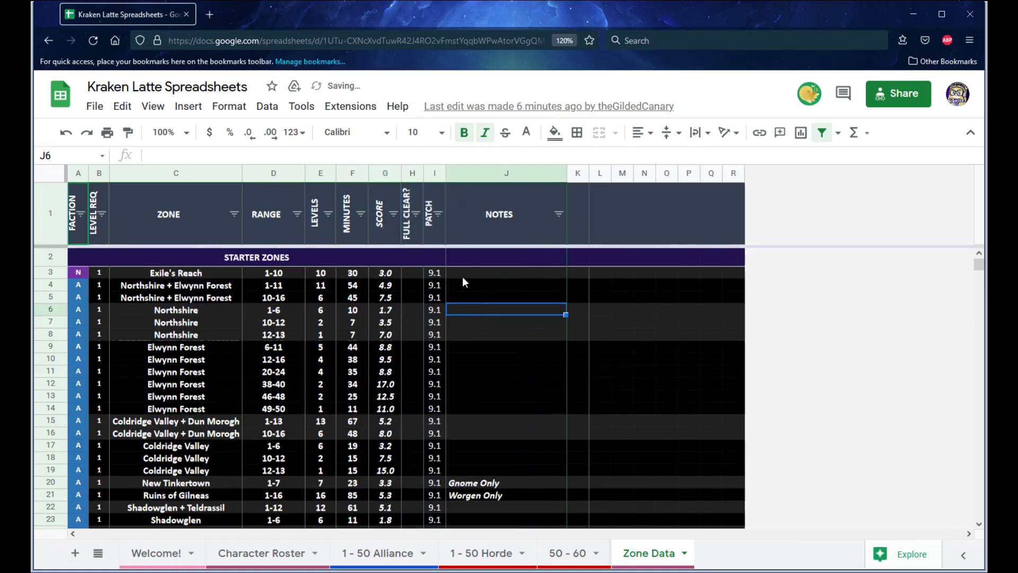
click(414, 238)
click(432, 237)
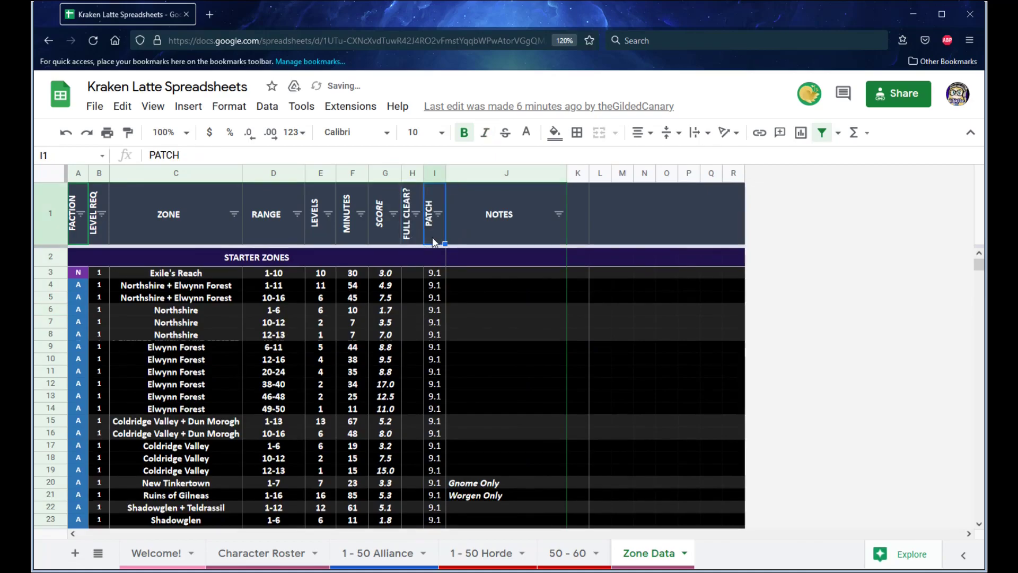
Step: Review the PATCH values for Exile's Reach, Northshire and Elwynn Forest down the zone list
click(436, 273)
click(442, 335)
click(441, 360)
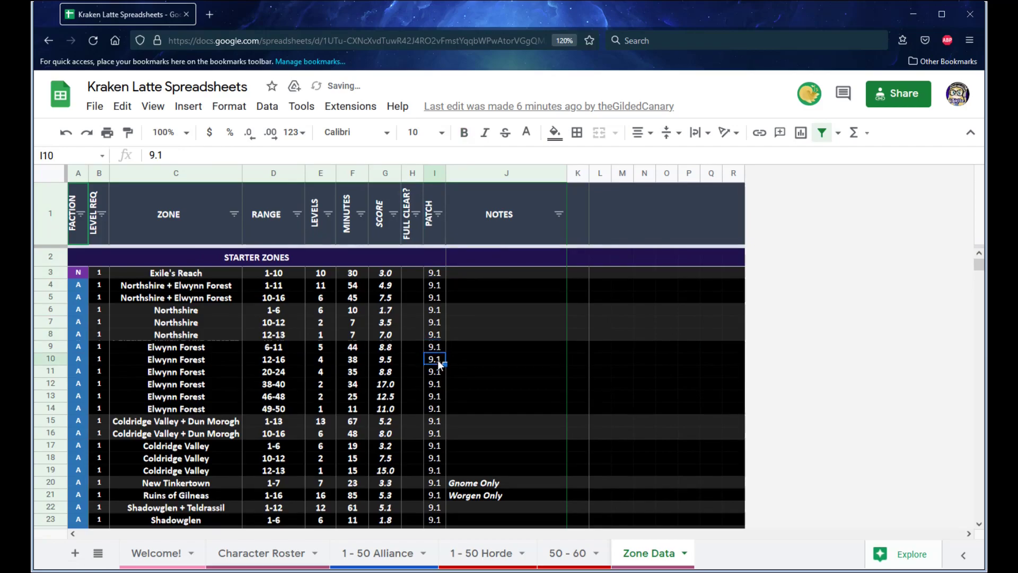
scroll(447, 365, down, 5)
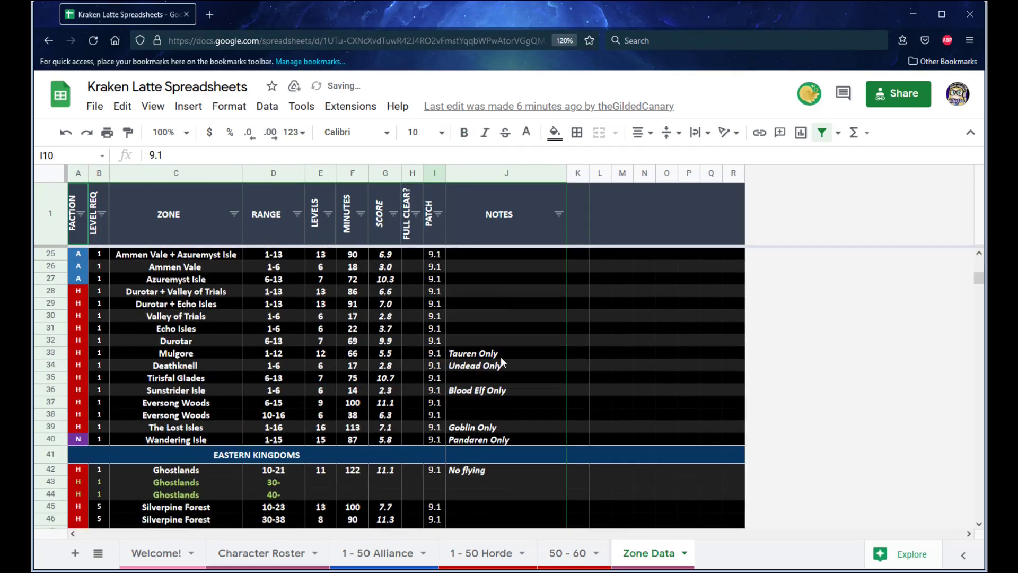
scroll(500, 358, down, 5)
scroll(500, 345, down, 2)
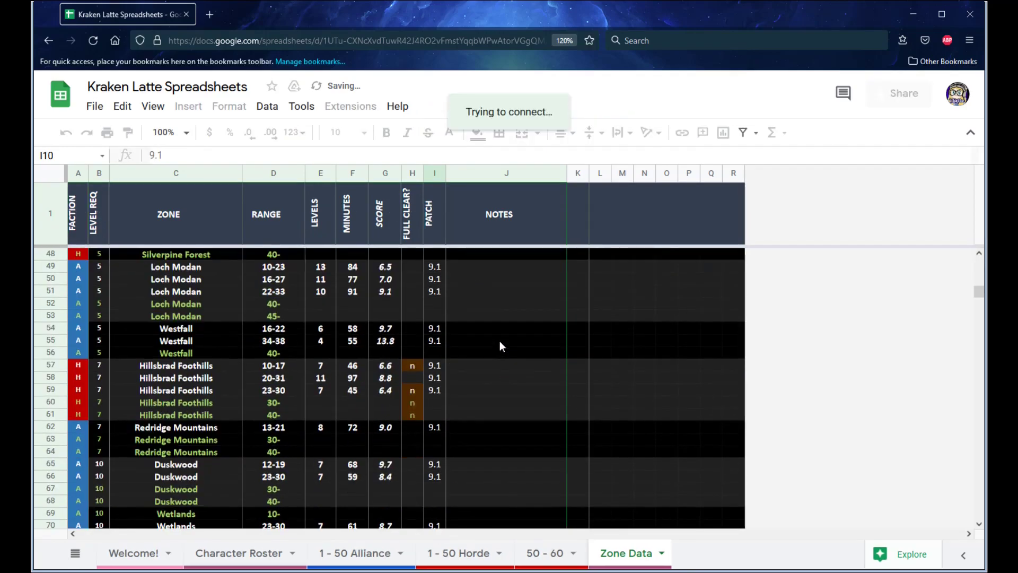
scroll(500, 344, up, 15)
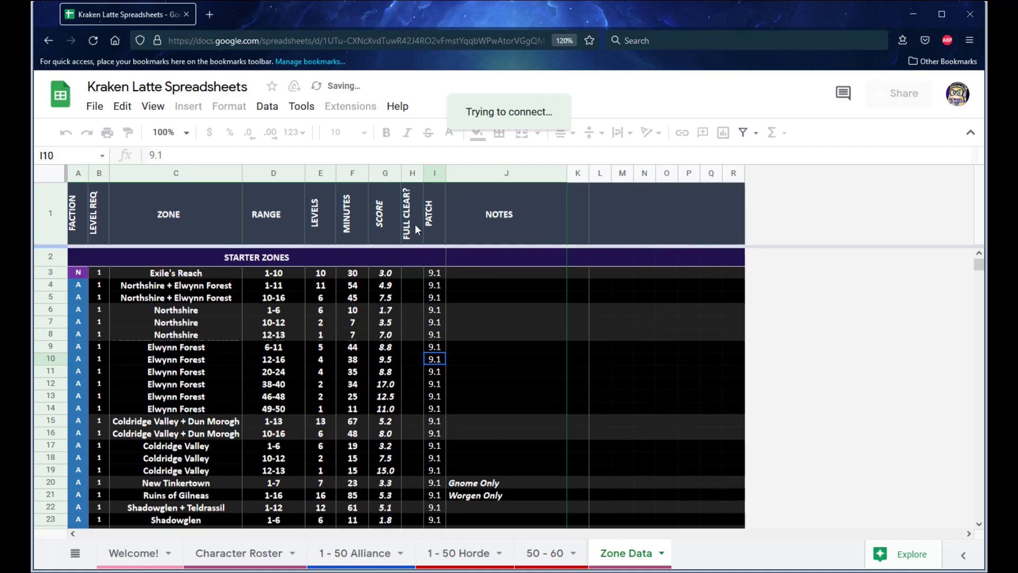
click(411, 174)
scroll(459, 317, down, 10)
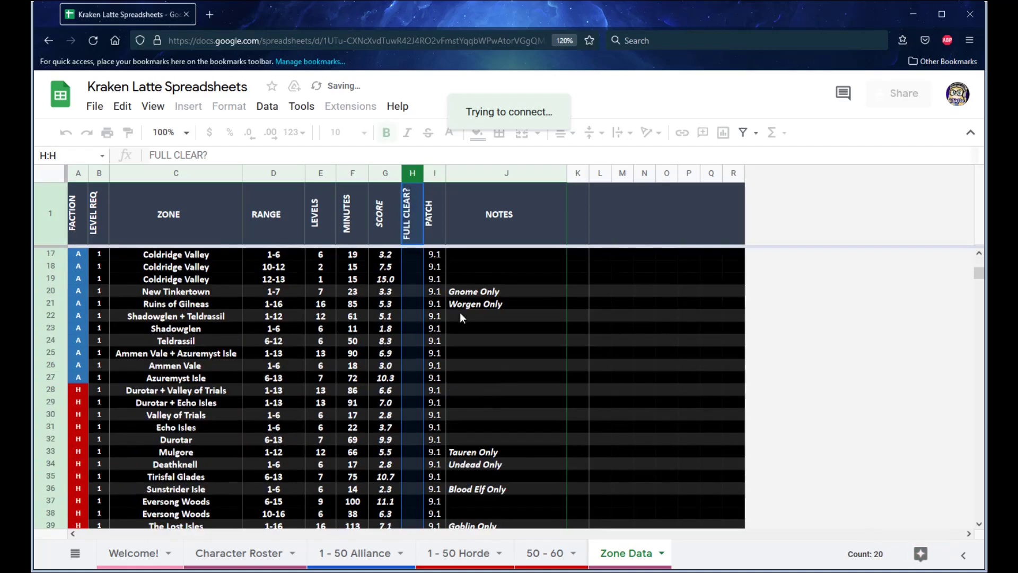
scroll(460, 313, down, 7)
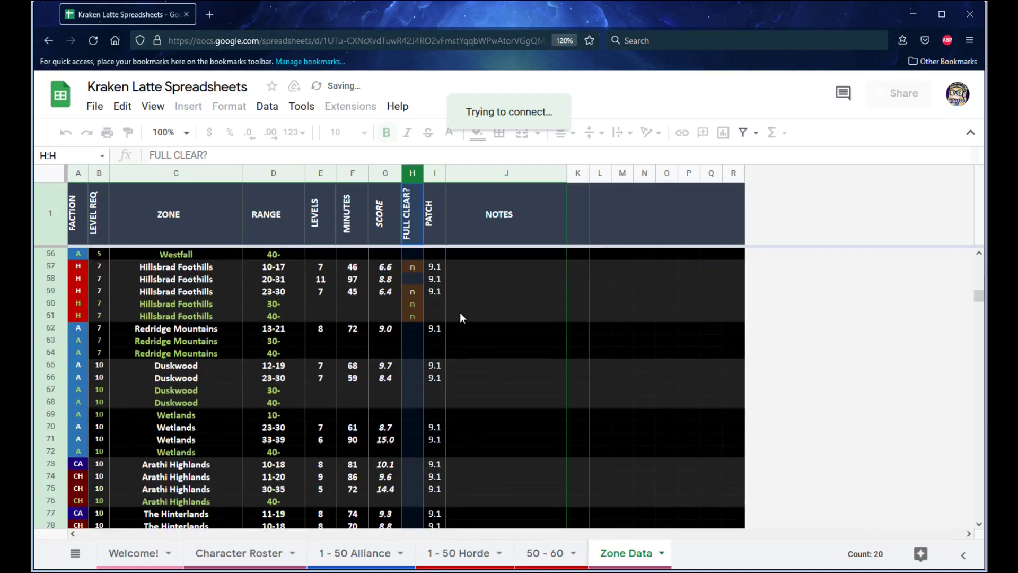
scroll(417, 336, up, 10)
scroll(417, 344, up, 4)
click(417, 333)
scroll(416, 332, down, 7)
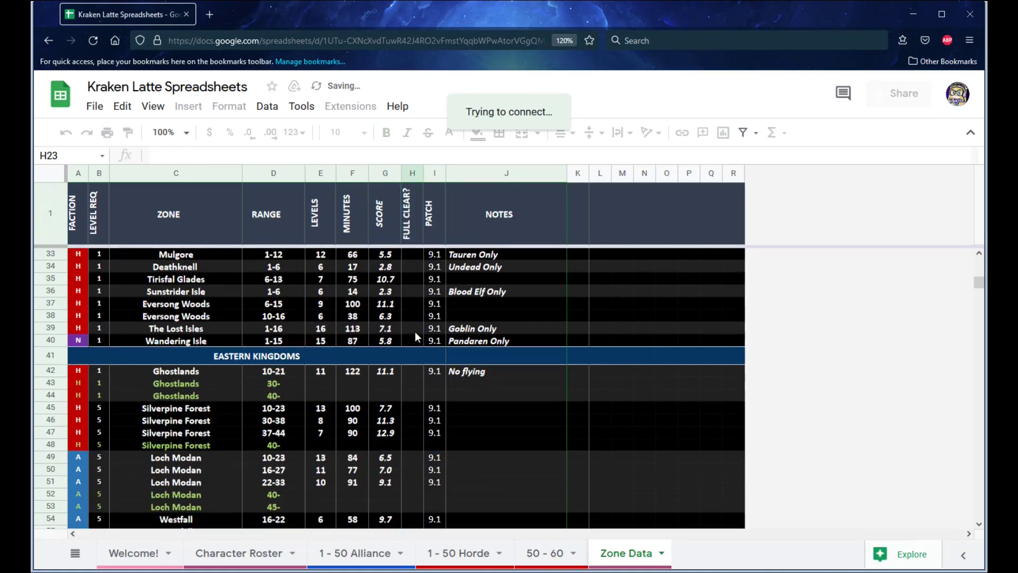
scroll(416, 326, down, 8)
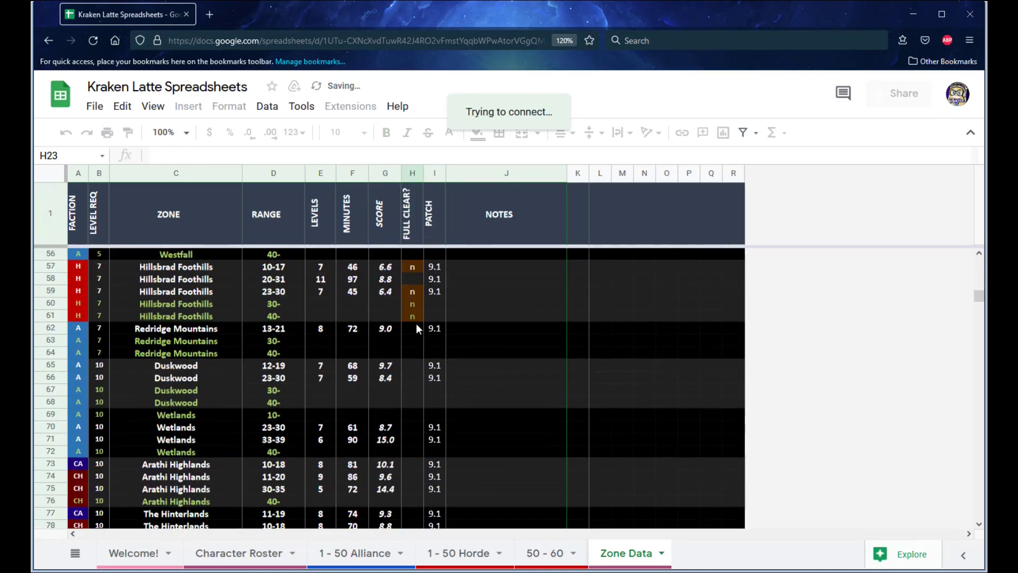
click(412, 269)
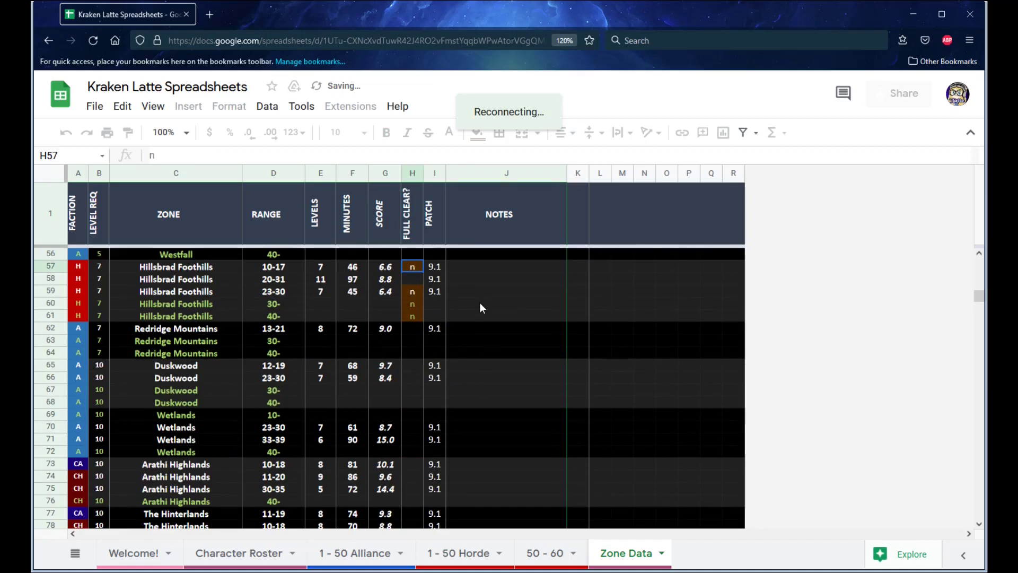
key(Down)
key(Left)
key(Left)
key(Left)
key(Left)
key(Left)
click(415, 292)
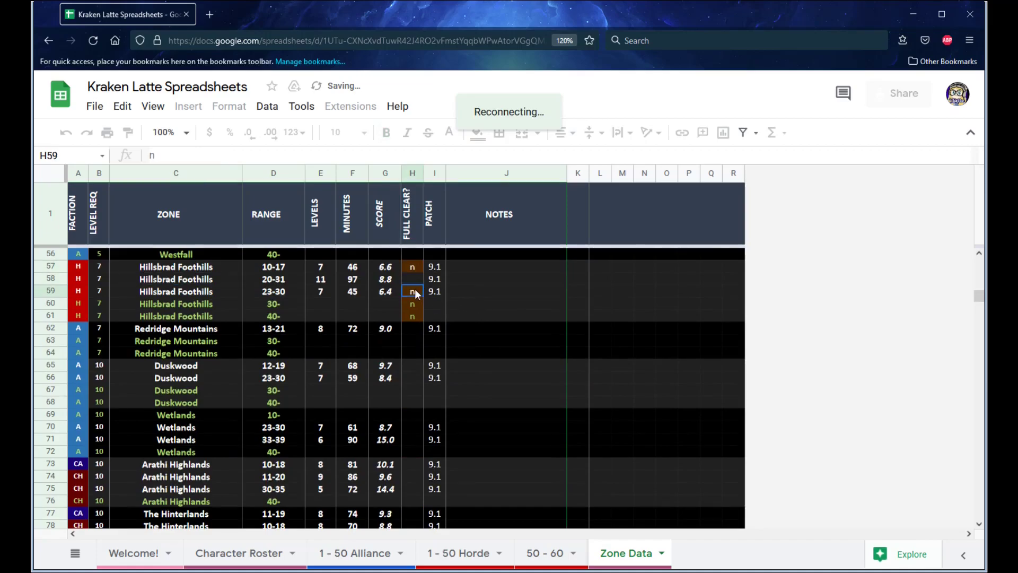
click(200, 292)
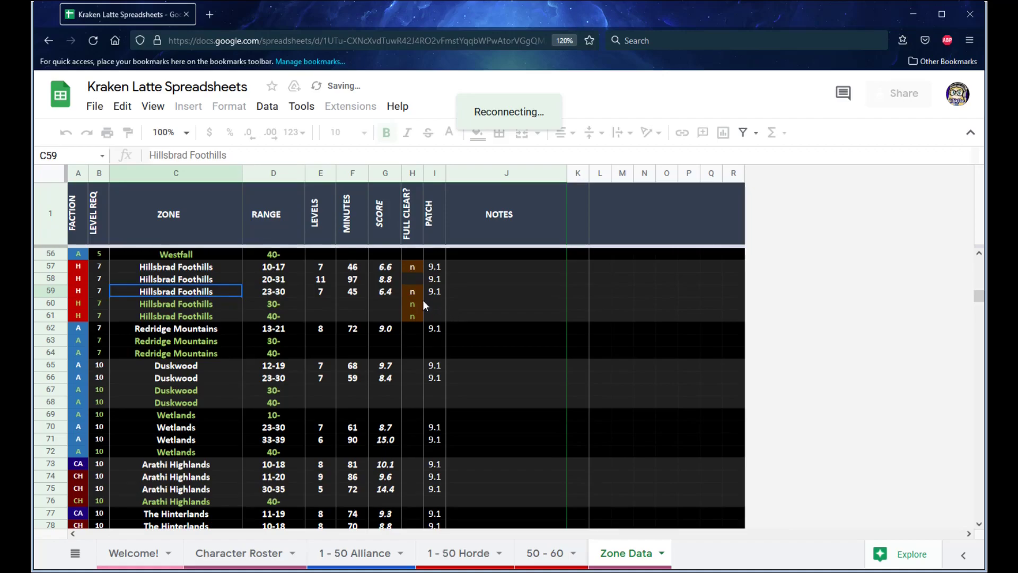
click(294, 296)
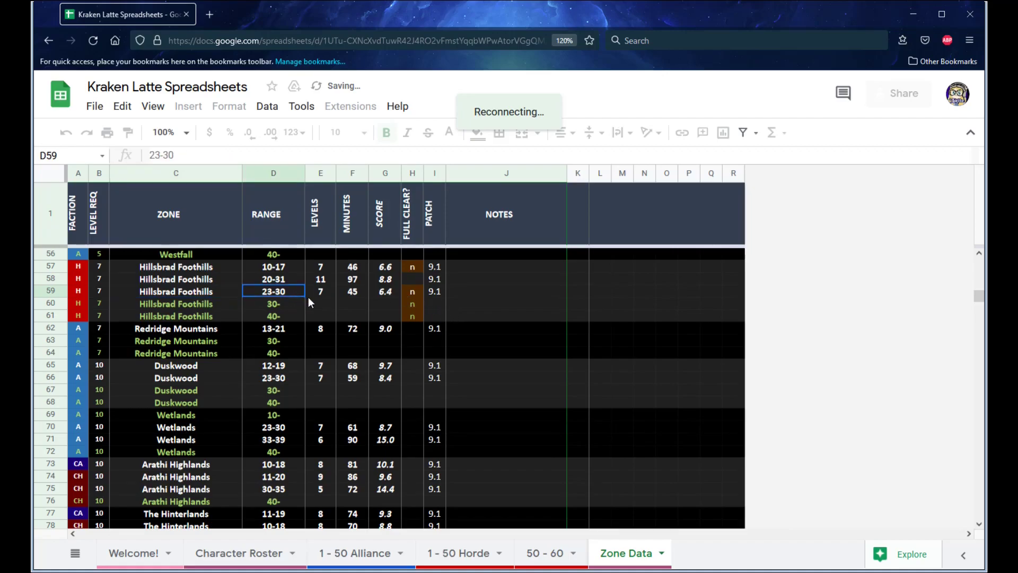
click(317, 297)
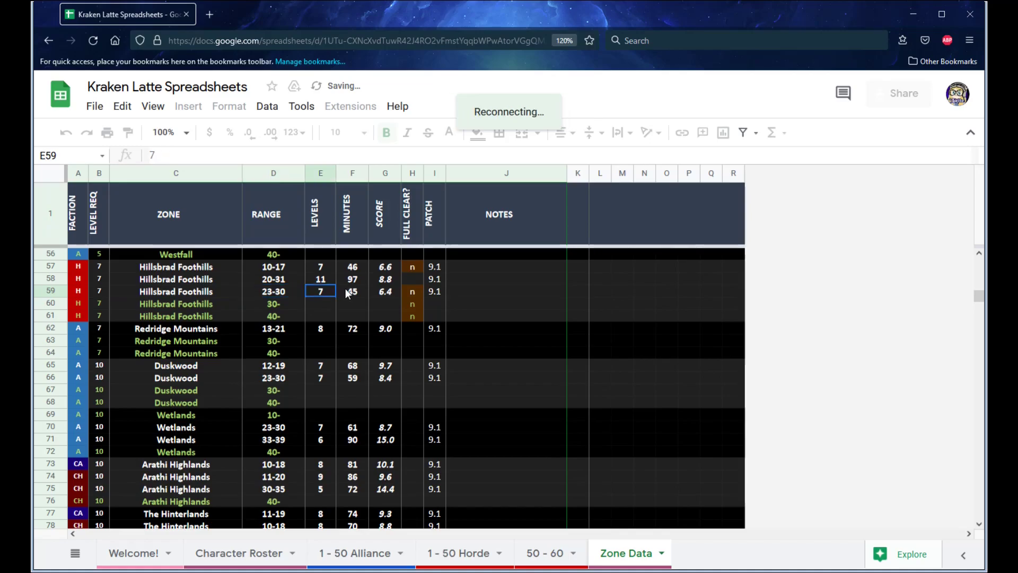
click(297, 282)
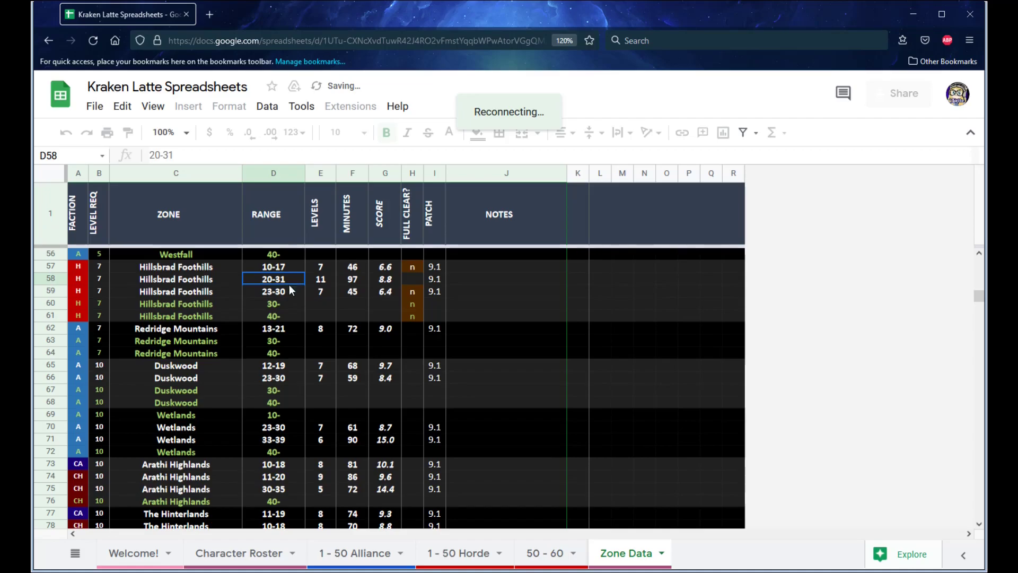
click(299, 289)
drag(290, 280, 419, 280)
drag(291, 291, 414, 291)
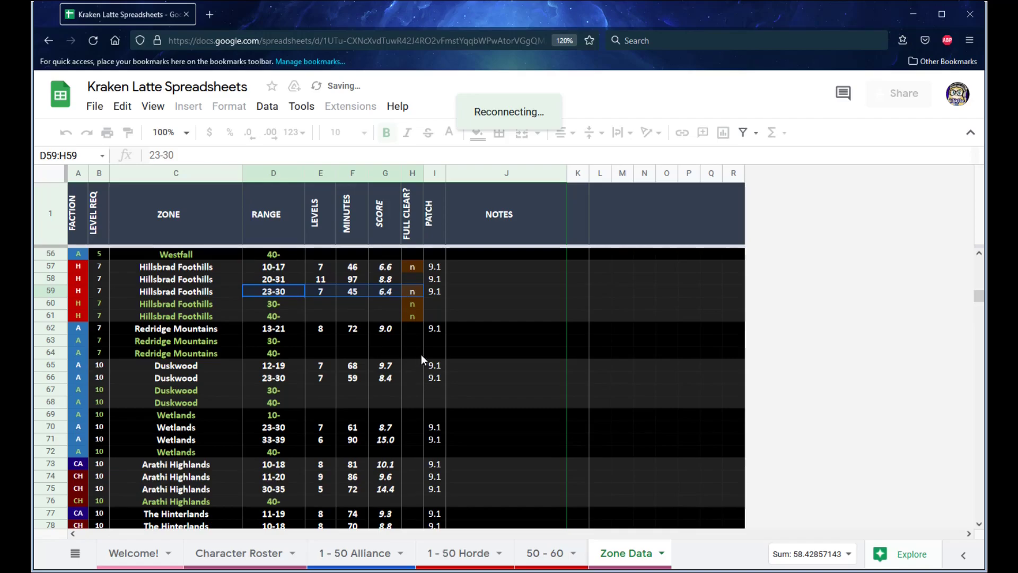
click(439, 296)
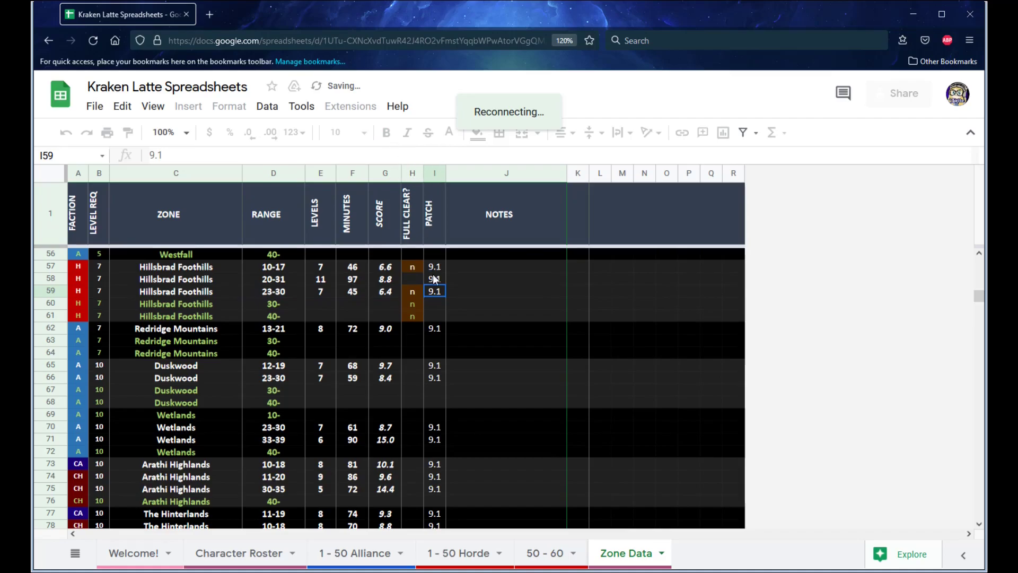
click(478, 315)
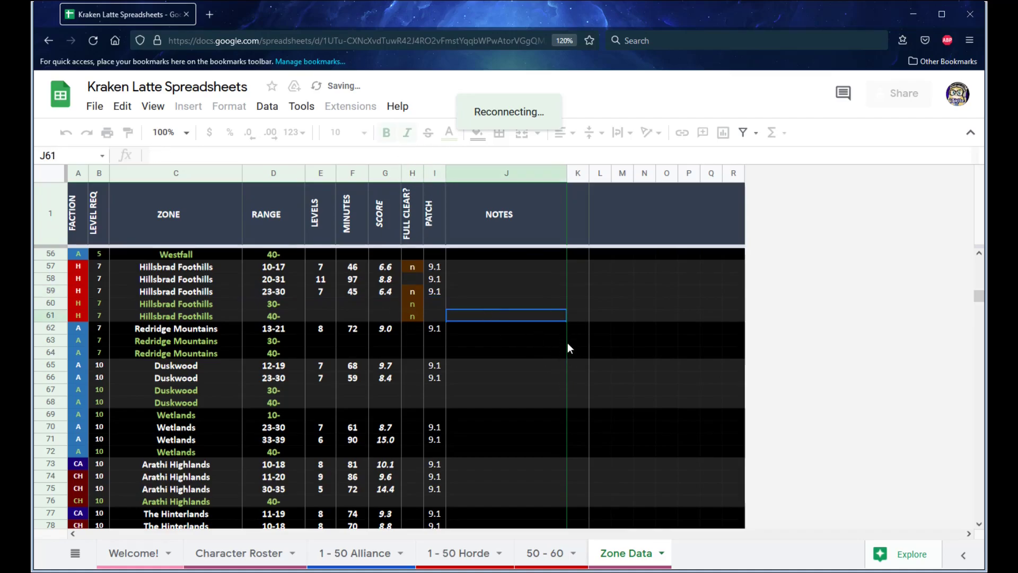
scroll(568, 346, up, 10)
scroll(461, 296, down, 5)
scroll(508, 325, down, 4)
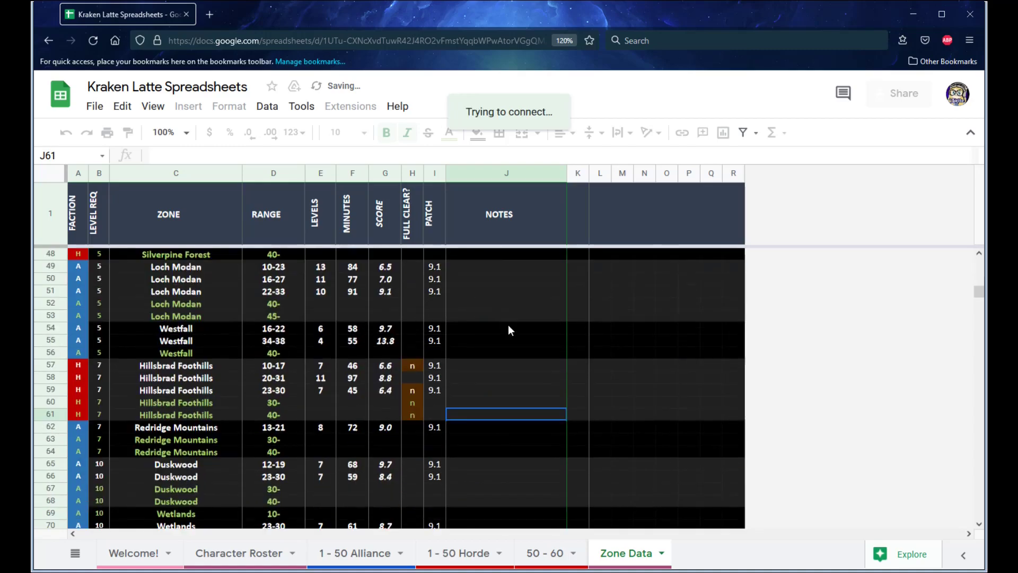
scroll(508, 324, up, 6)
scroll(508, 325, up, 4)
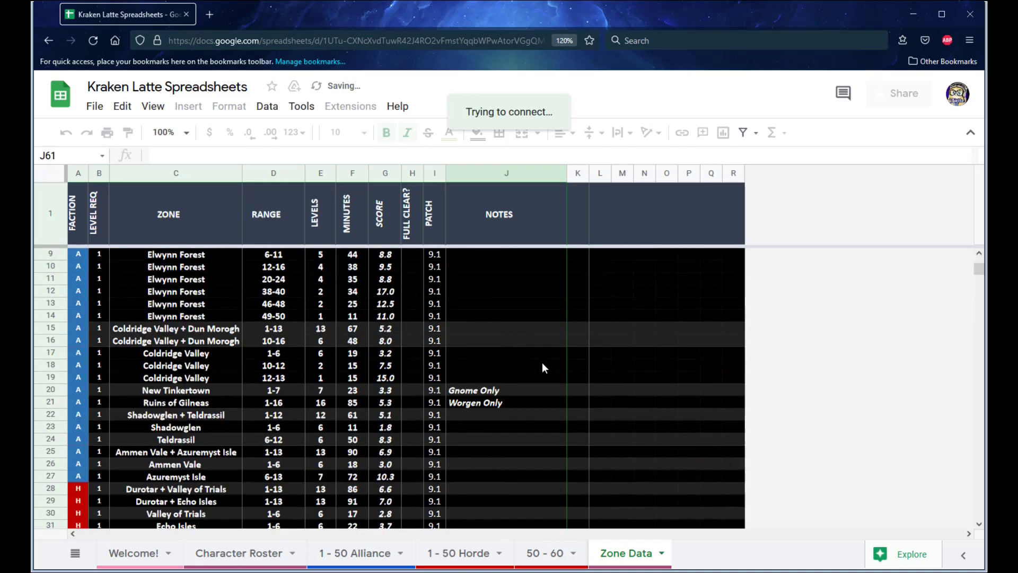
scroll(537, 362, down, 4)
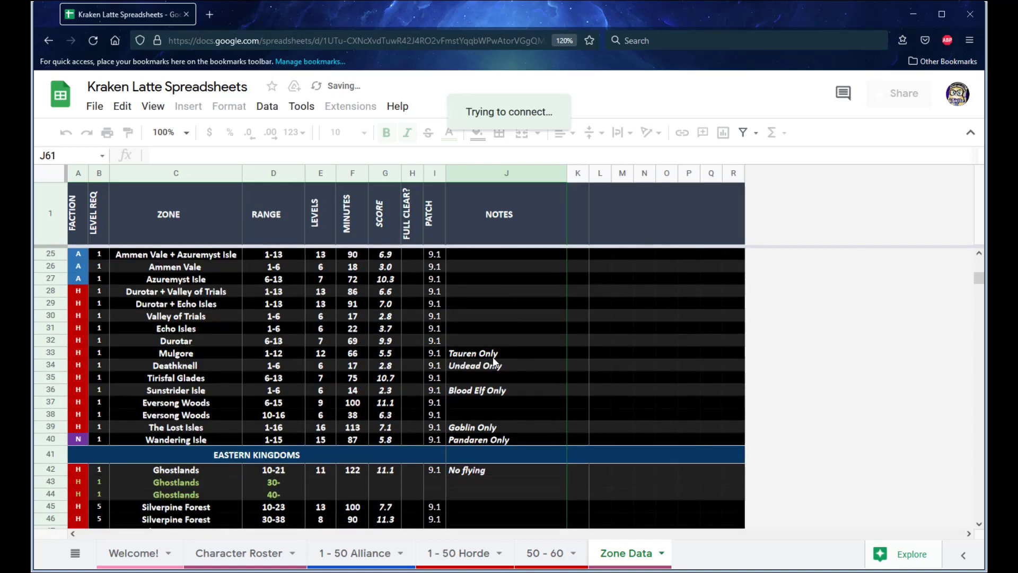
click(493, 363)
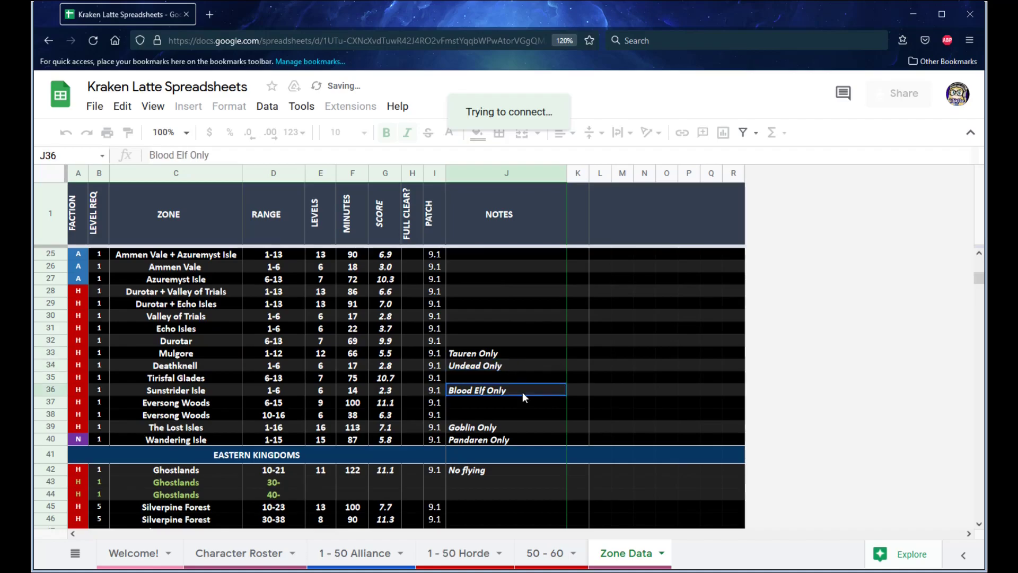
scroll(524, 422, down, 3)
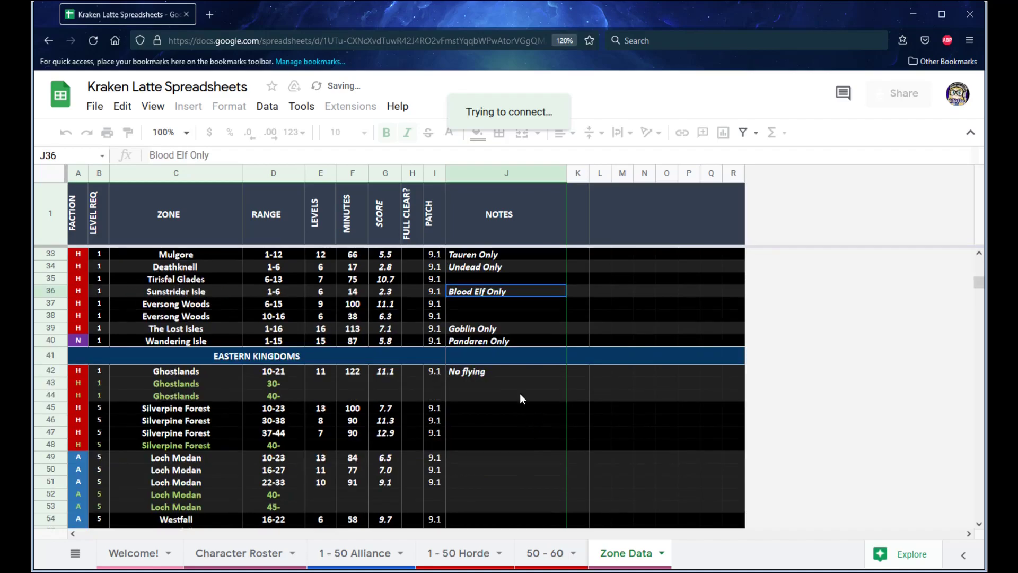
click(472, 373)
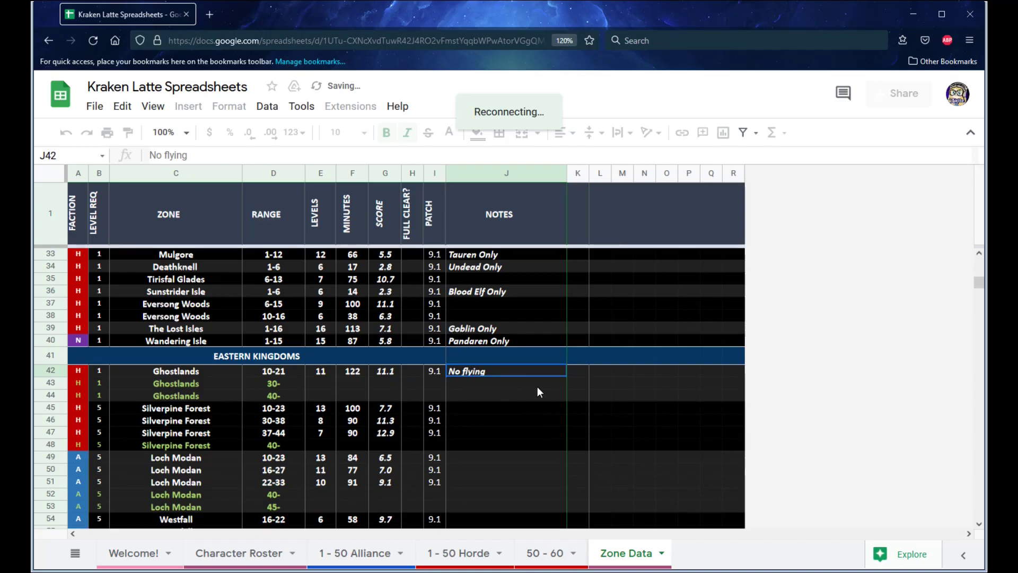
scroll(536, 387, down, 5)
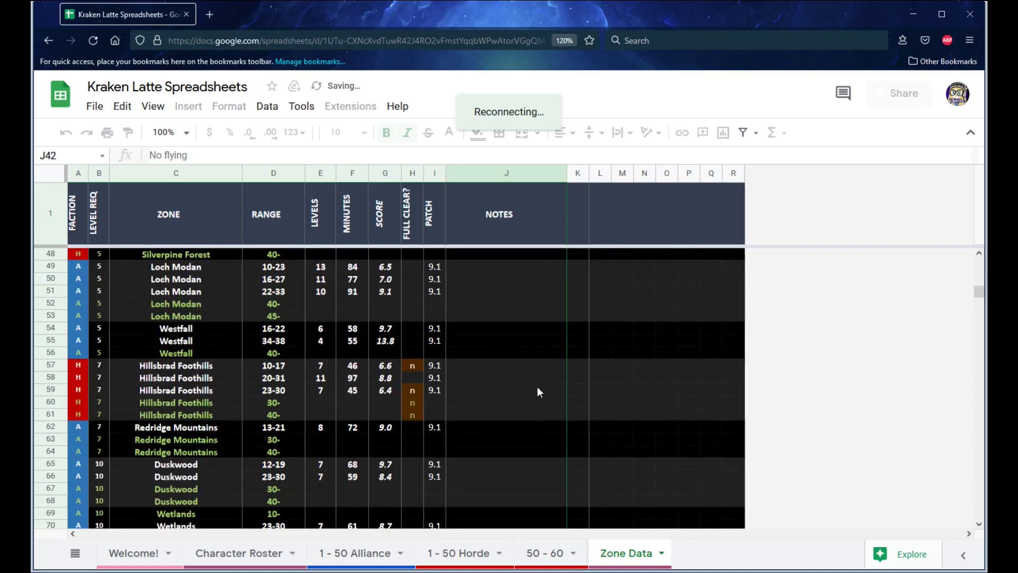
scroll(558, 381, up, 8)
scroll(553, 387, up, 8)
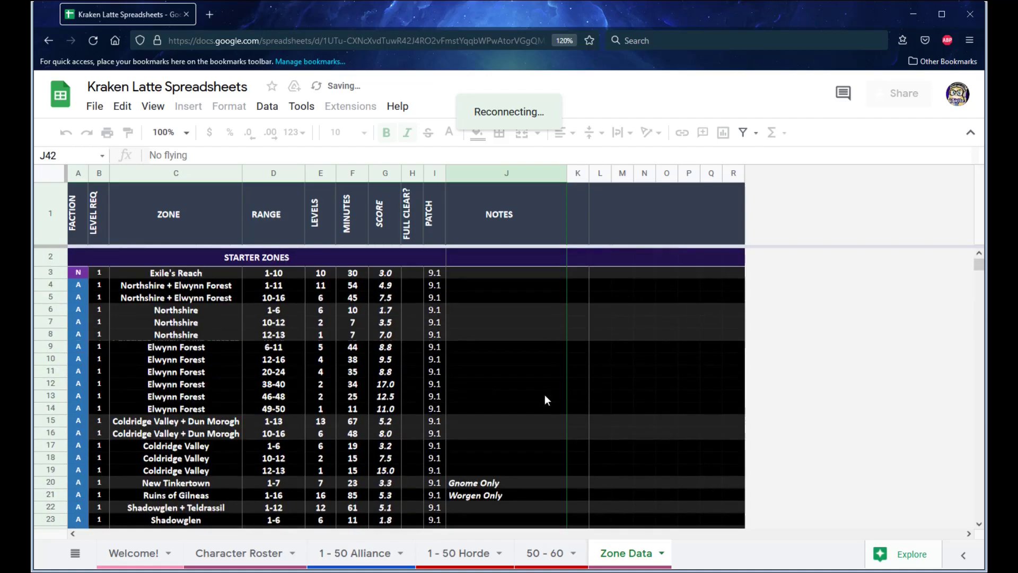
scroll(543, 393, down, 15)
scroll(546, 396, down, 20)
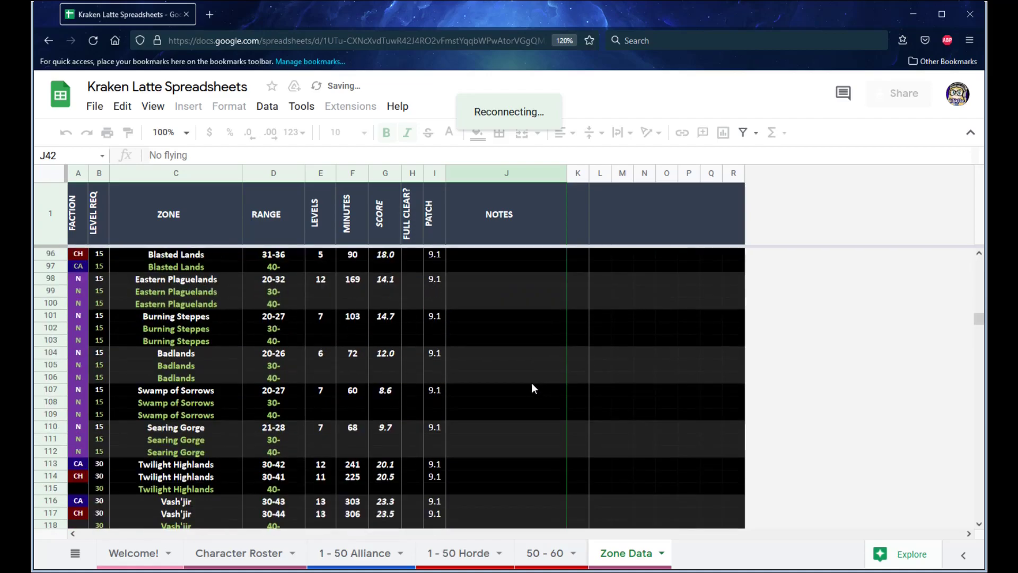
scroll(532, 387, up, 5)
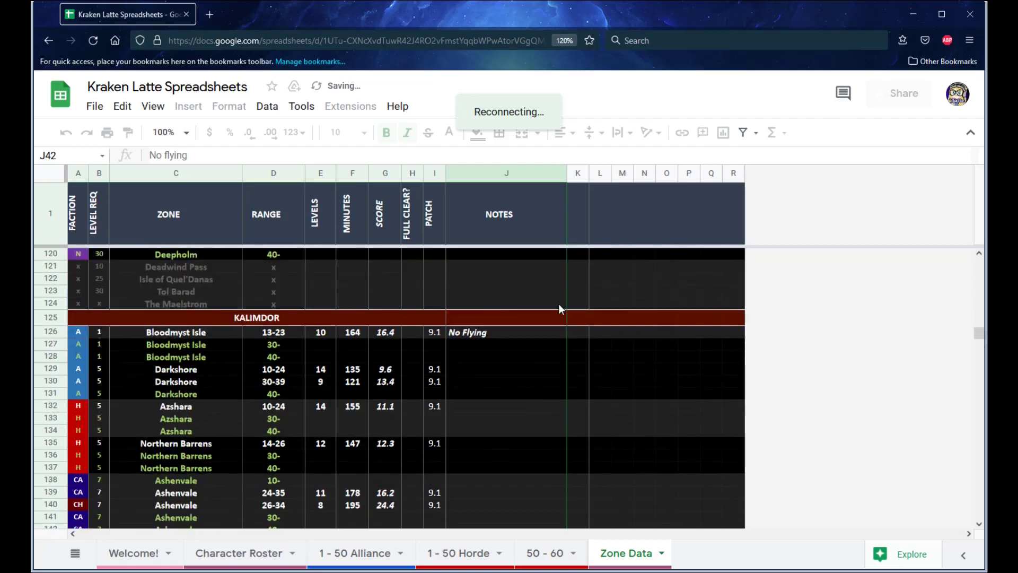
scroll(298, 334, up, 20)
scroll(298, 334, up, 13)
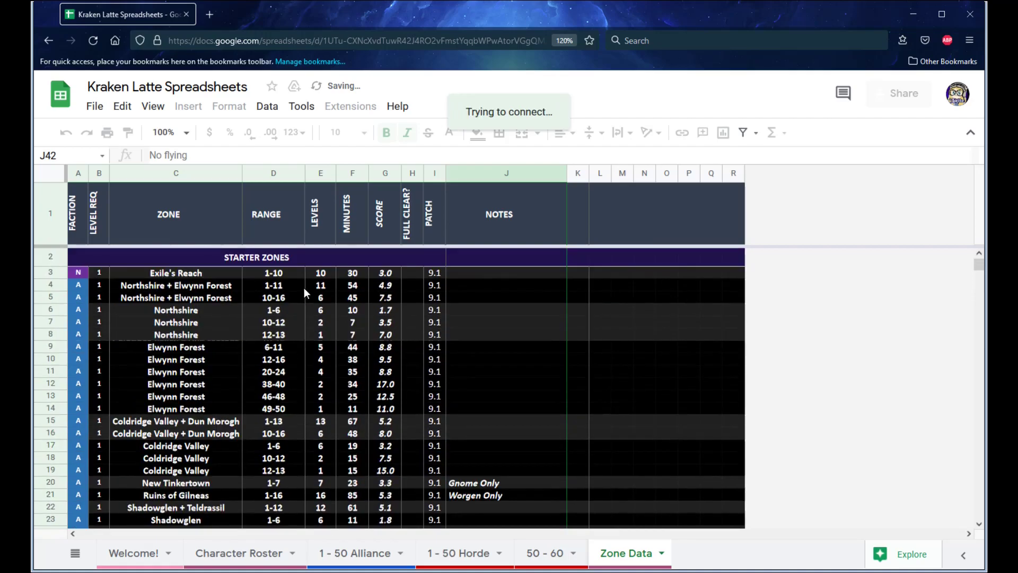
scroll(298, 287, down, 7)
scroll(196, 424, up, 7)
scroll(263, 312, down, 7)
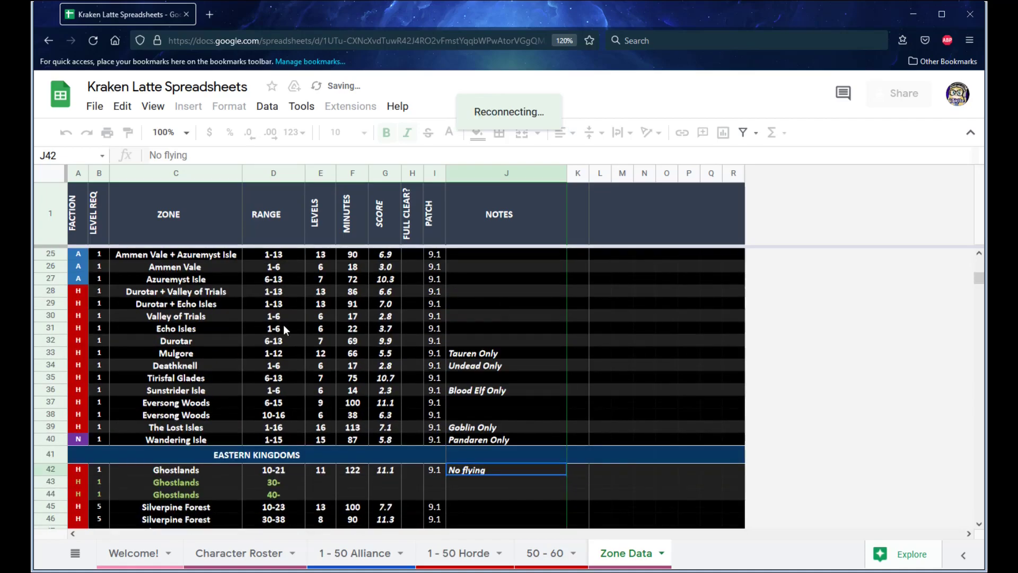
scroll(267, 361, down, 10)
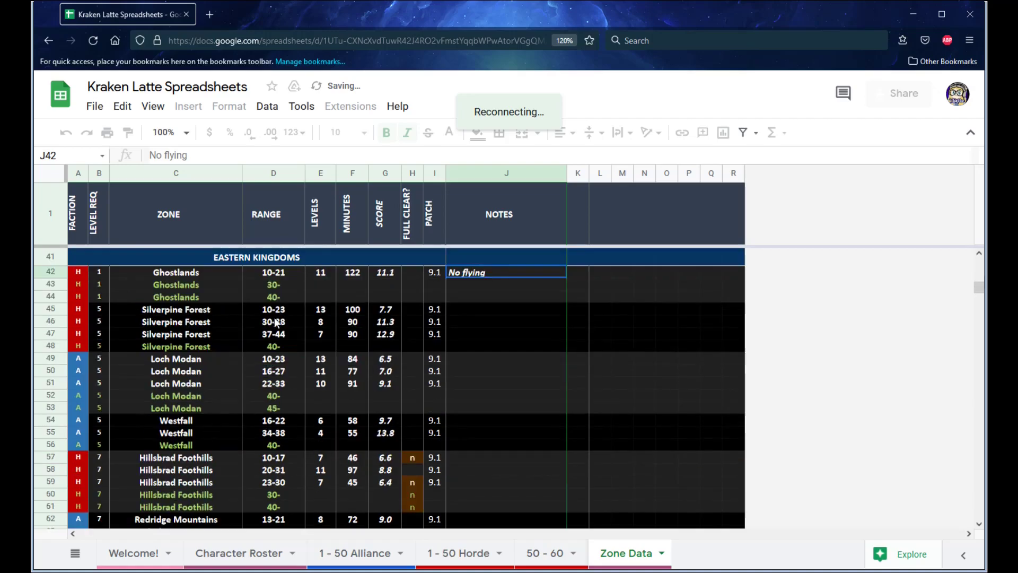
scroll(379, 300, down, 20)
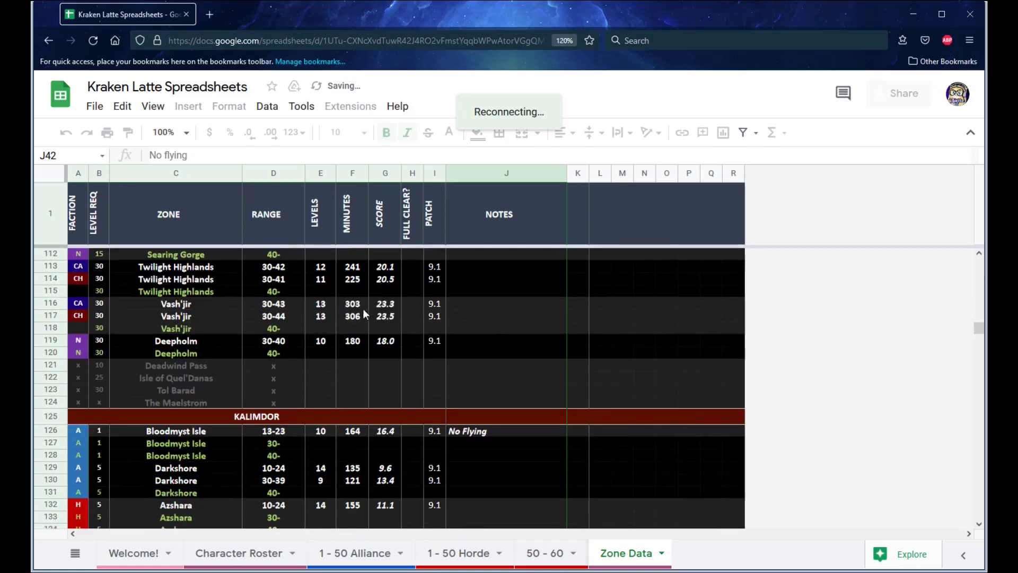
scroll(270, 325, down, 18)
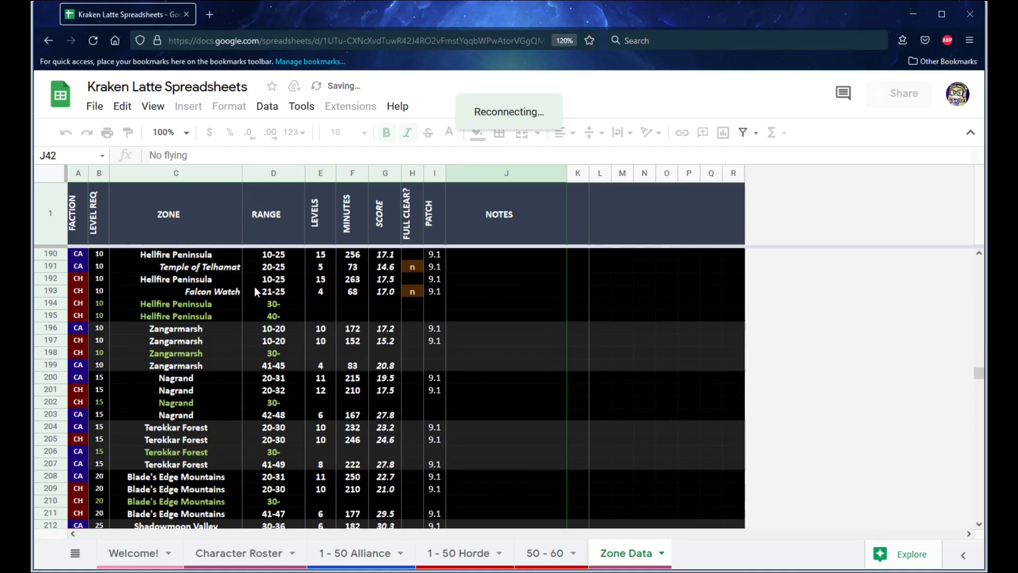
scroll(257, 378, down, 16)
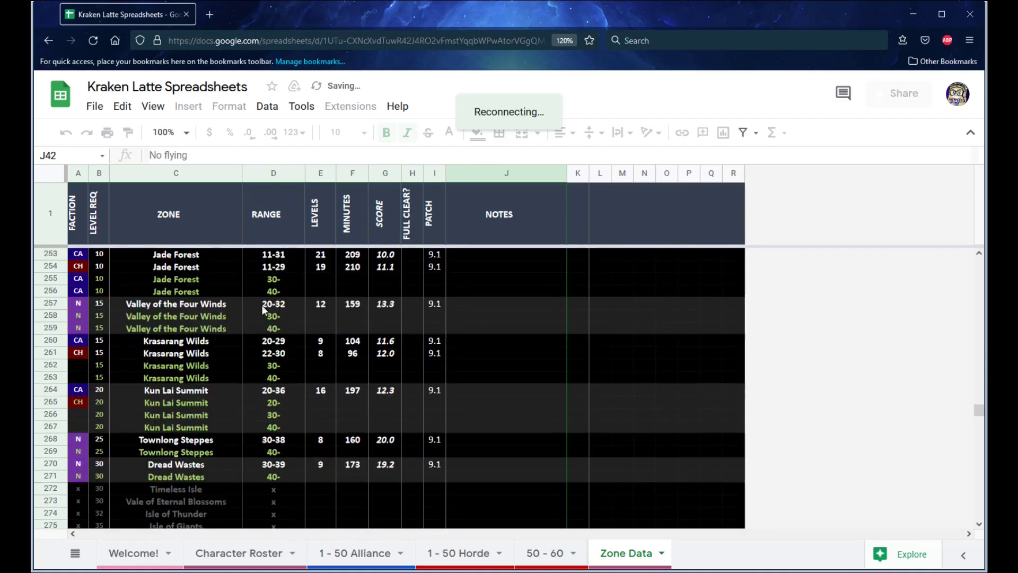
scroll(253, 349, down, 20)
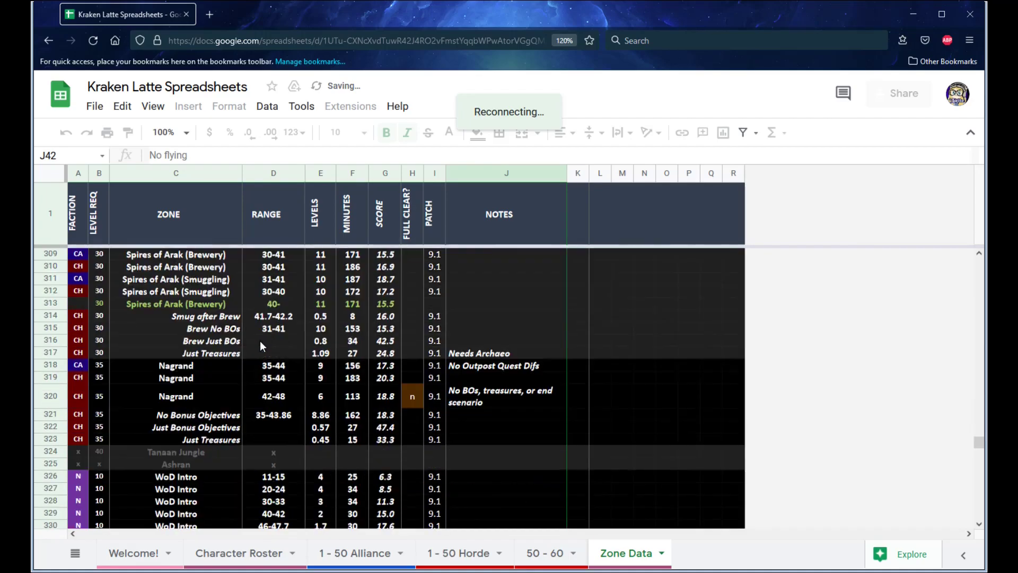
scroll(266, 350, down, 10)
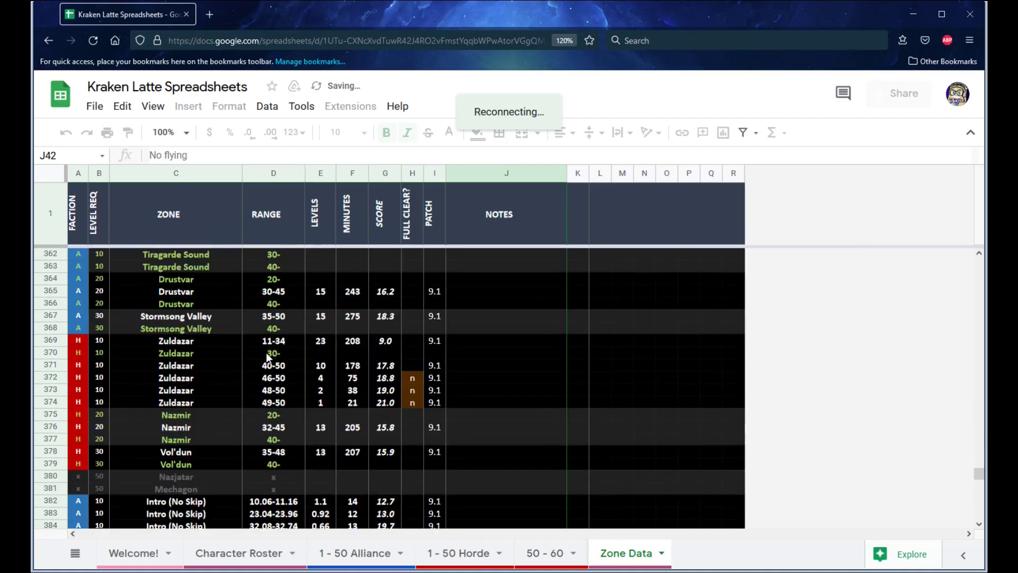
scroll(265, 347, up, 3)
scroll(278, 335, down, 18)
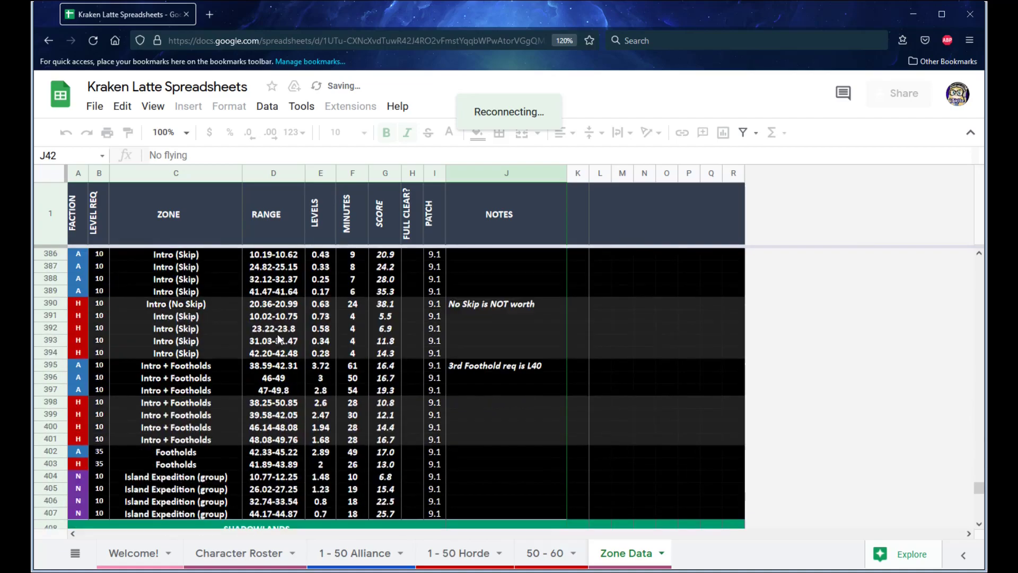
scroll(266, 345, up, 2)
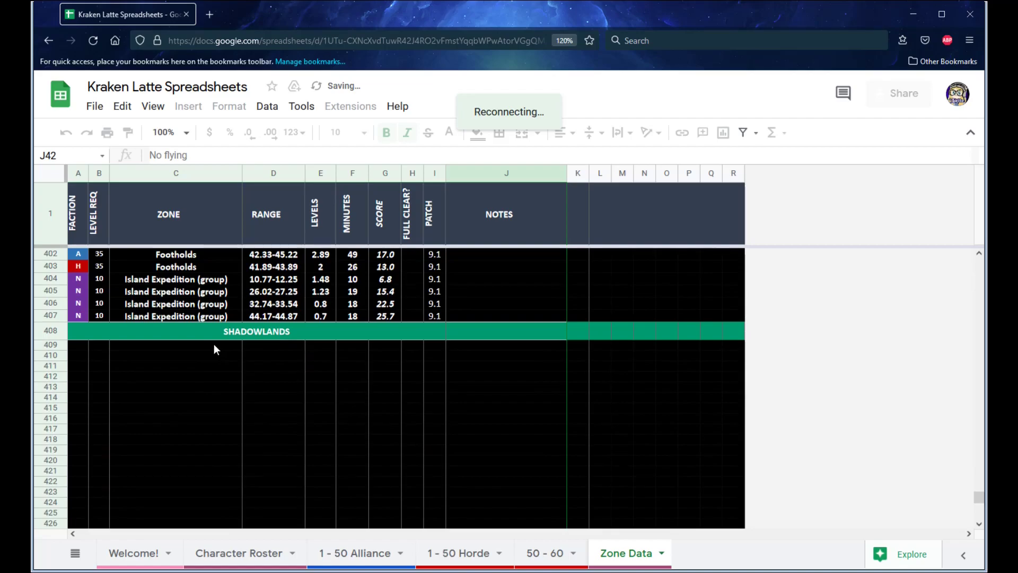
drag(216, 345, 212, 460)
click(257, 410)
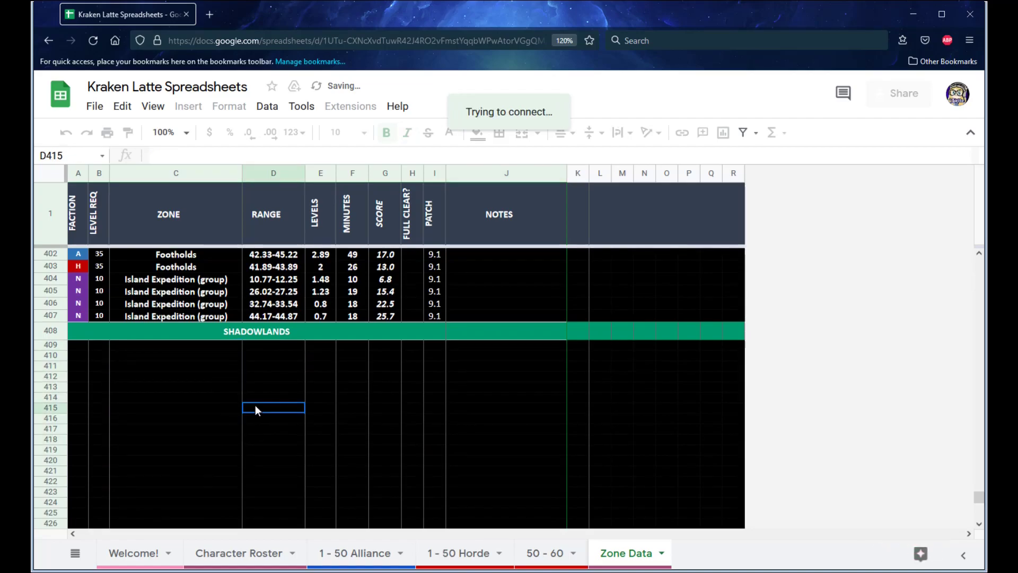
scroll(303, 362, up, 5)
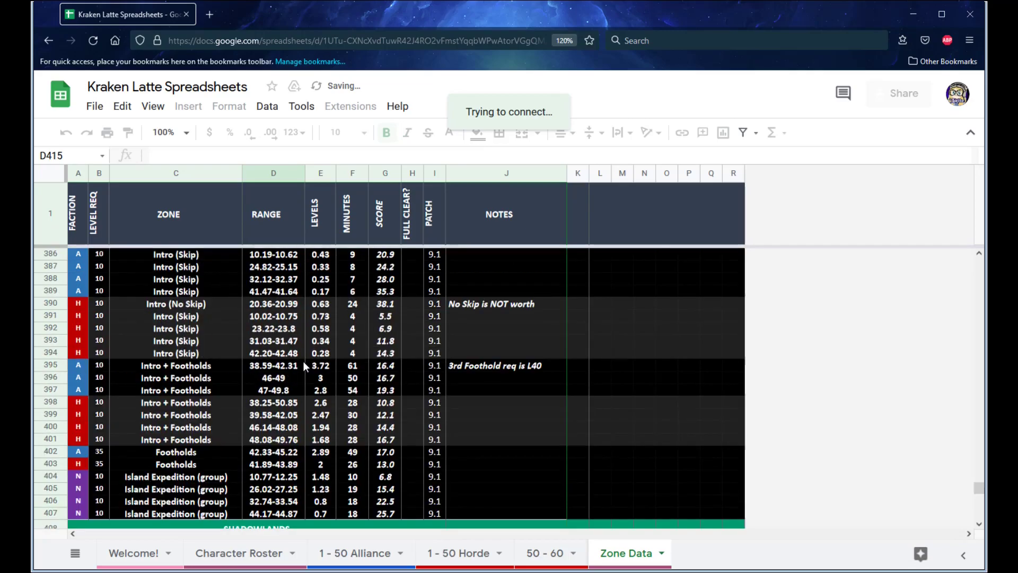
click(262, 391)
click(265, 365)
click(268, 342)
scroll(272, 343, down, 5)
scroll(348, 348, up, 20)
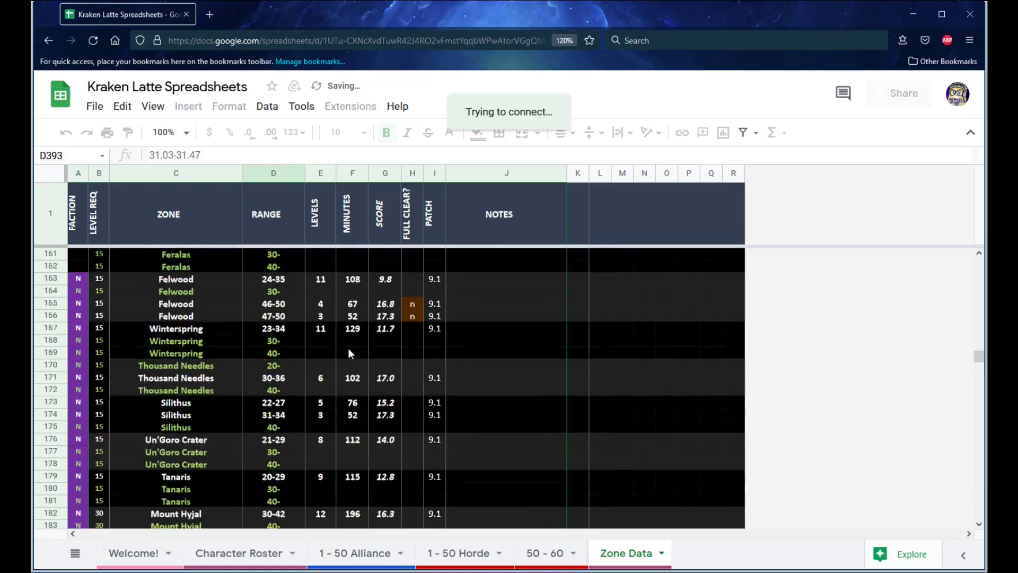
scroll(348, 348, up, 20)
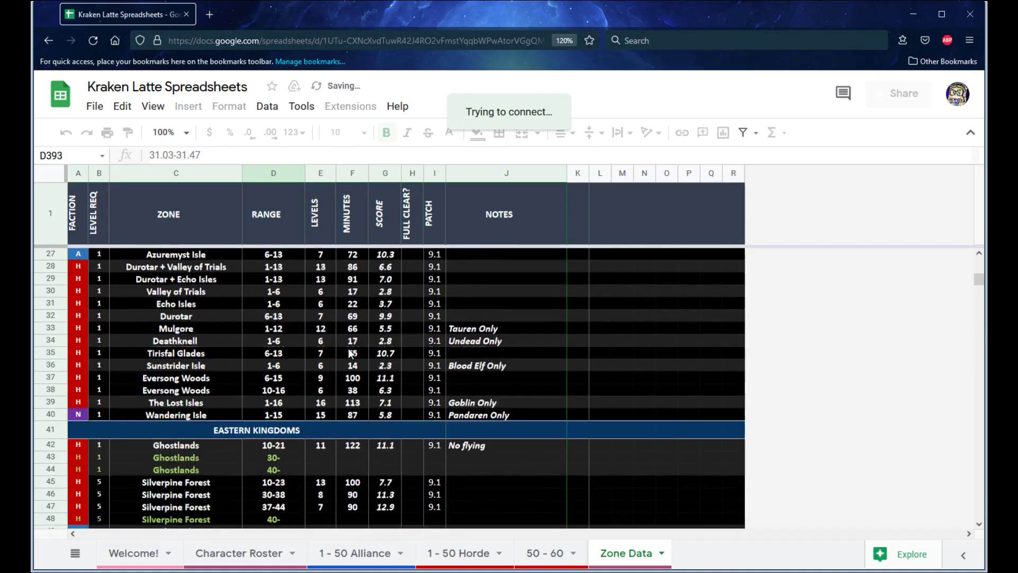
scroll(348, 348, up, 1)
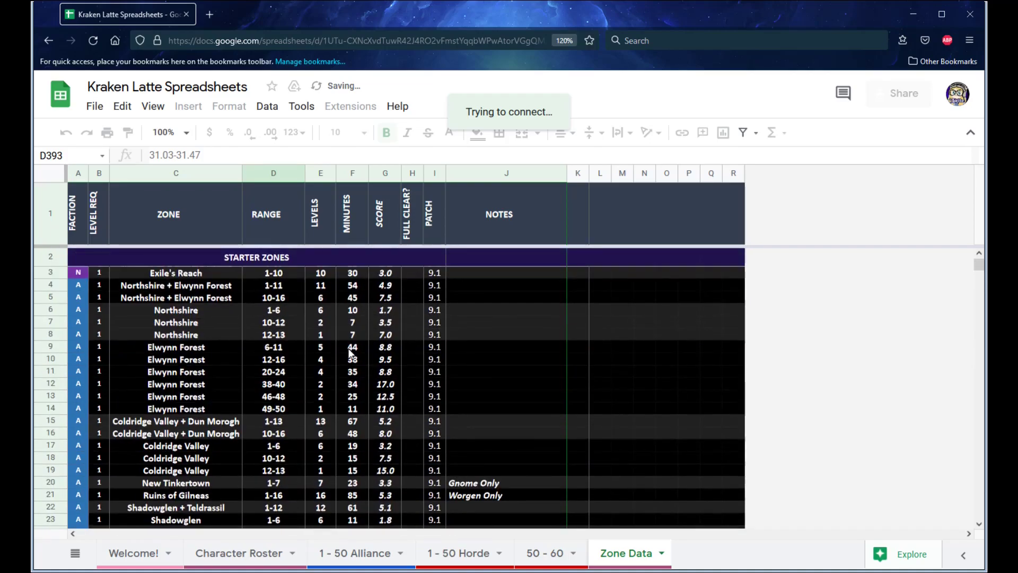